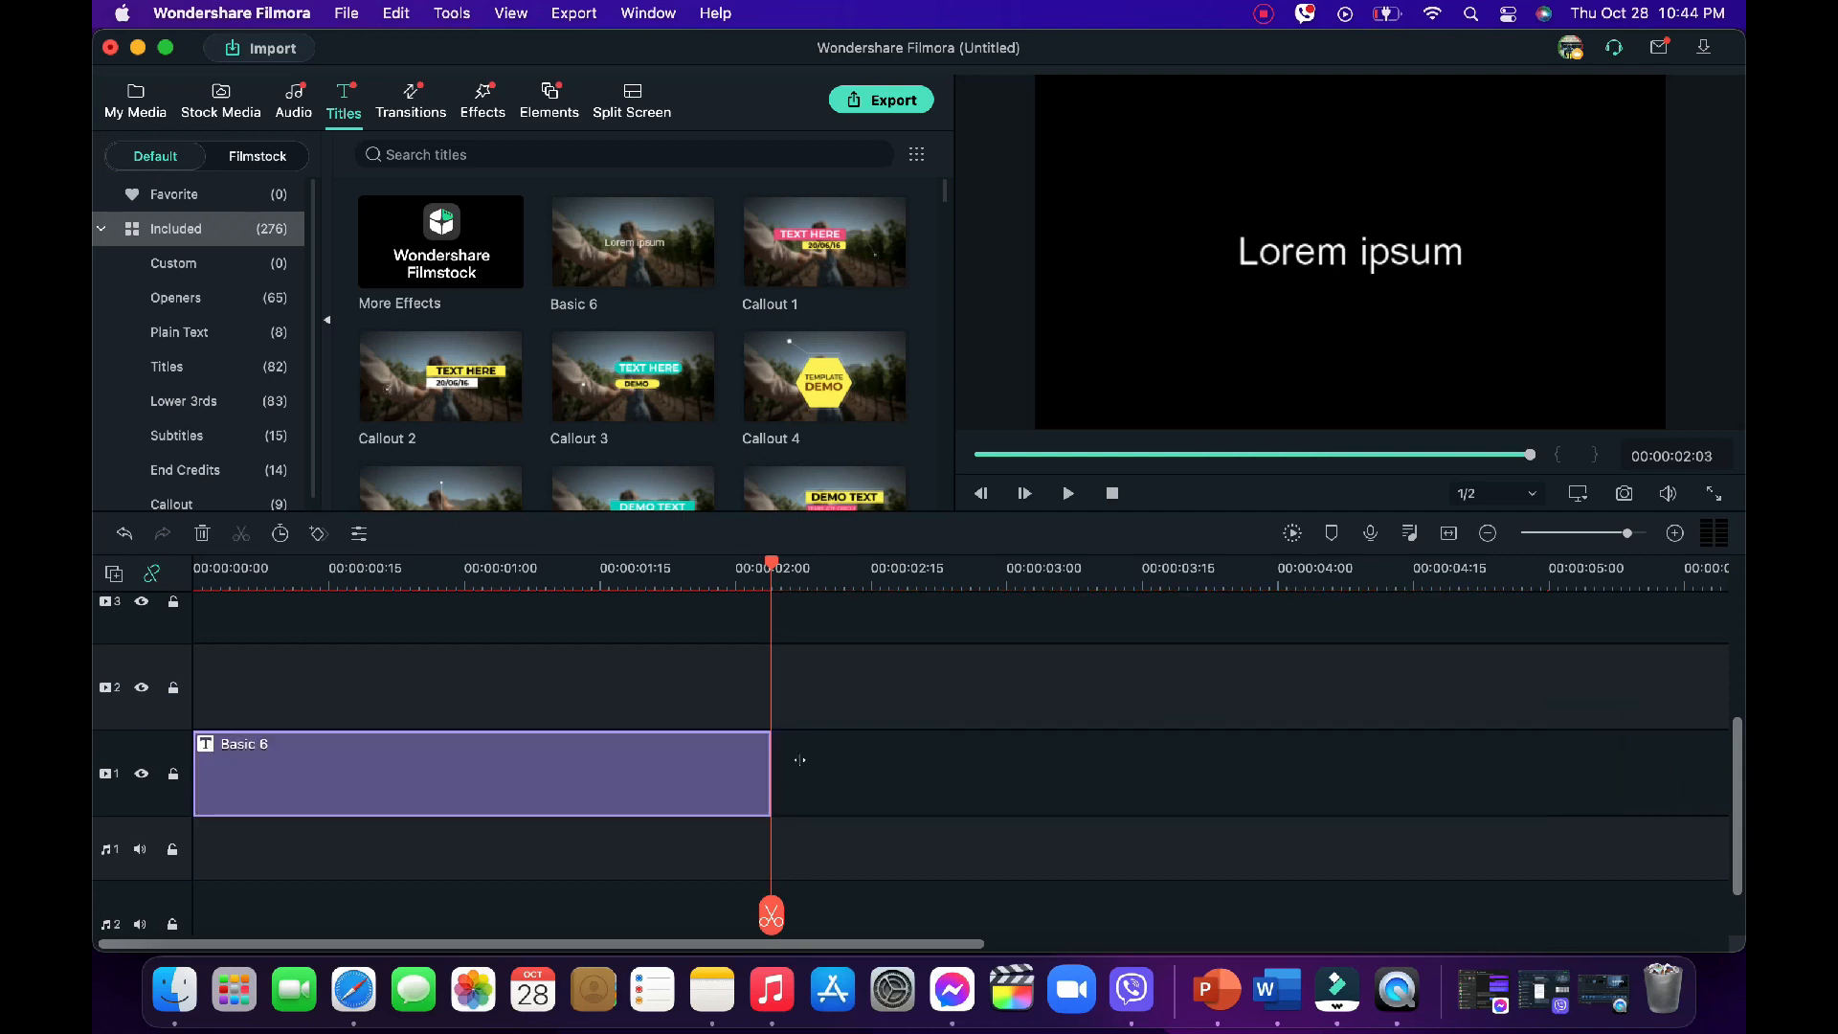
# - Replace the placeholder text of the Basic 6 title on track 1 with WEEKEND ESCAPADE
pyautogui.click(814, 705)
pyautogui.doubleClick(633, 793)
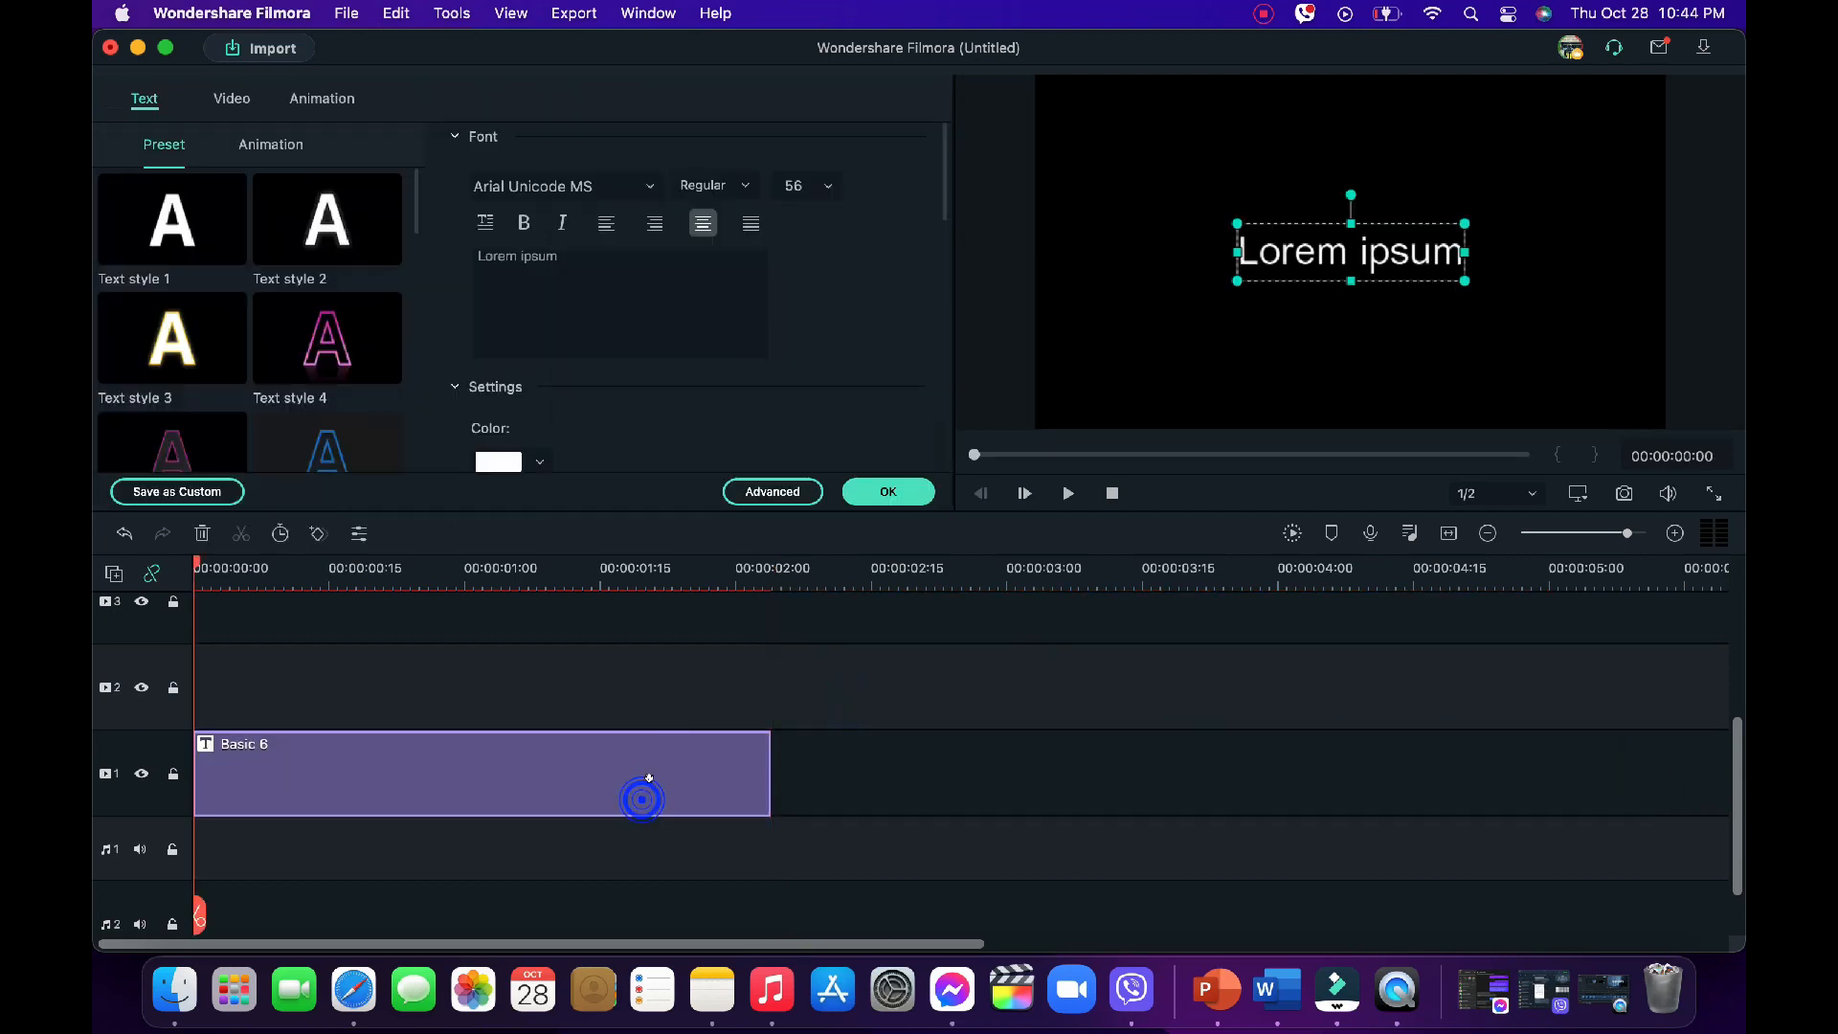
pyautogui.click(601, 262)
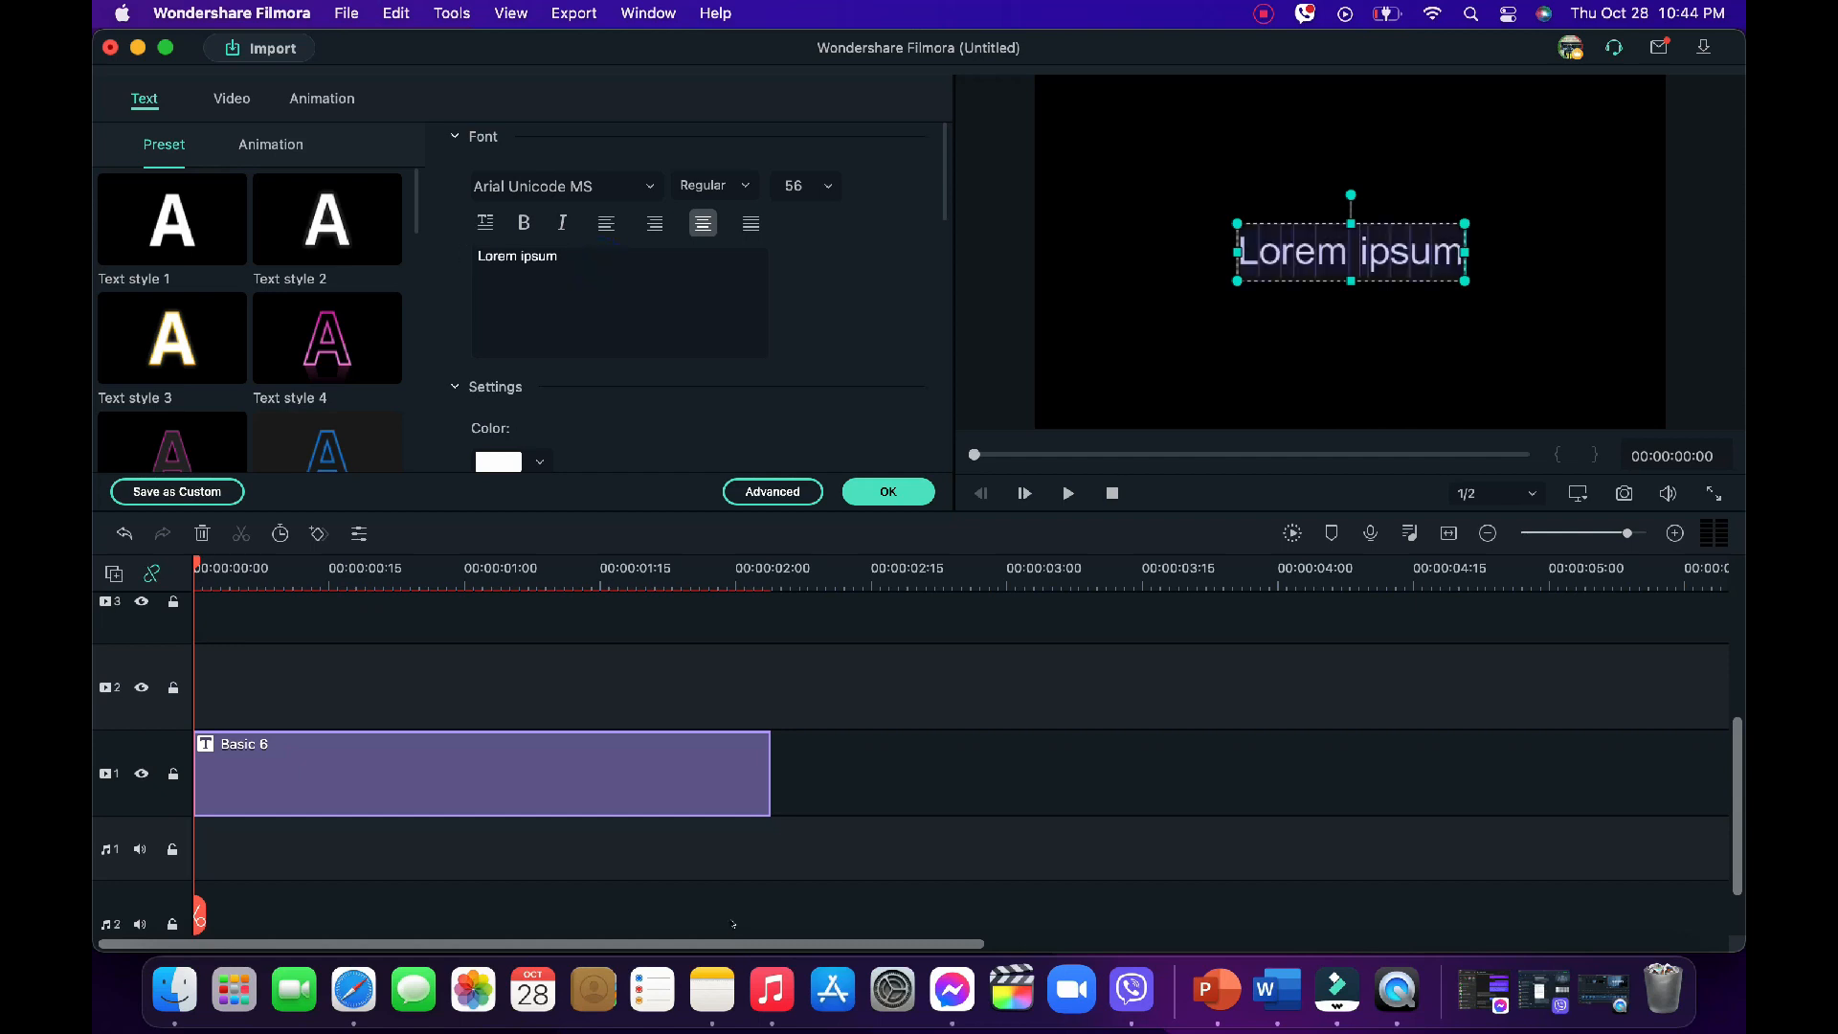
pyautogui.write('W')
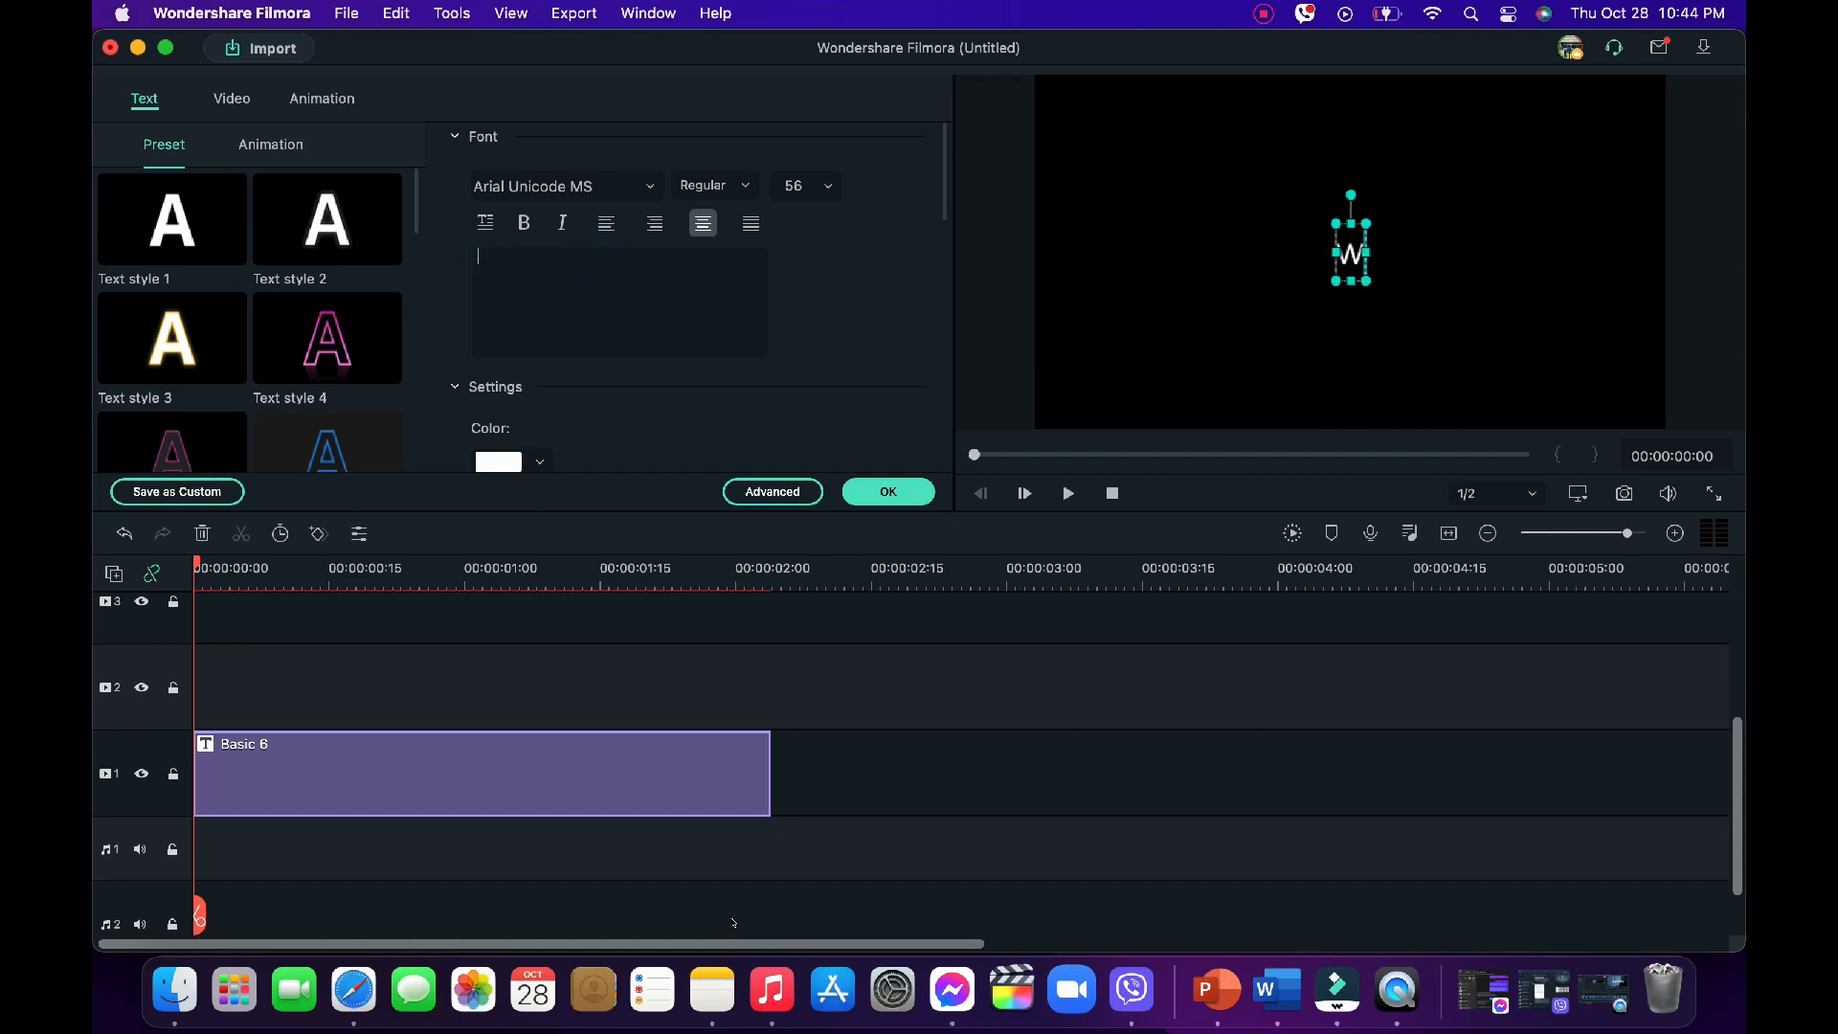
pyautogui.write('EEKEND ESCAPADE')
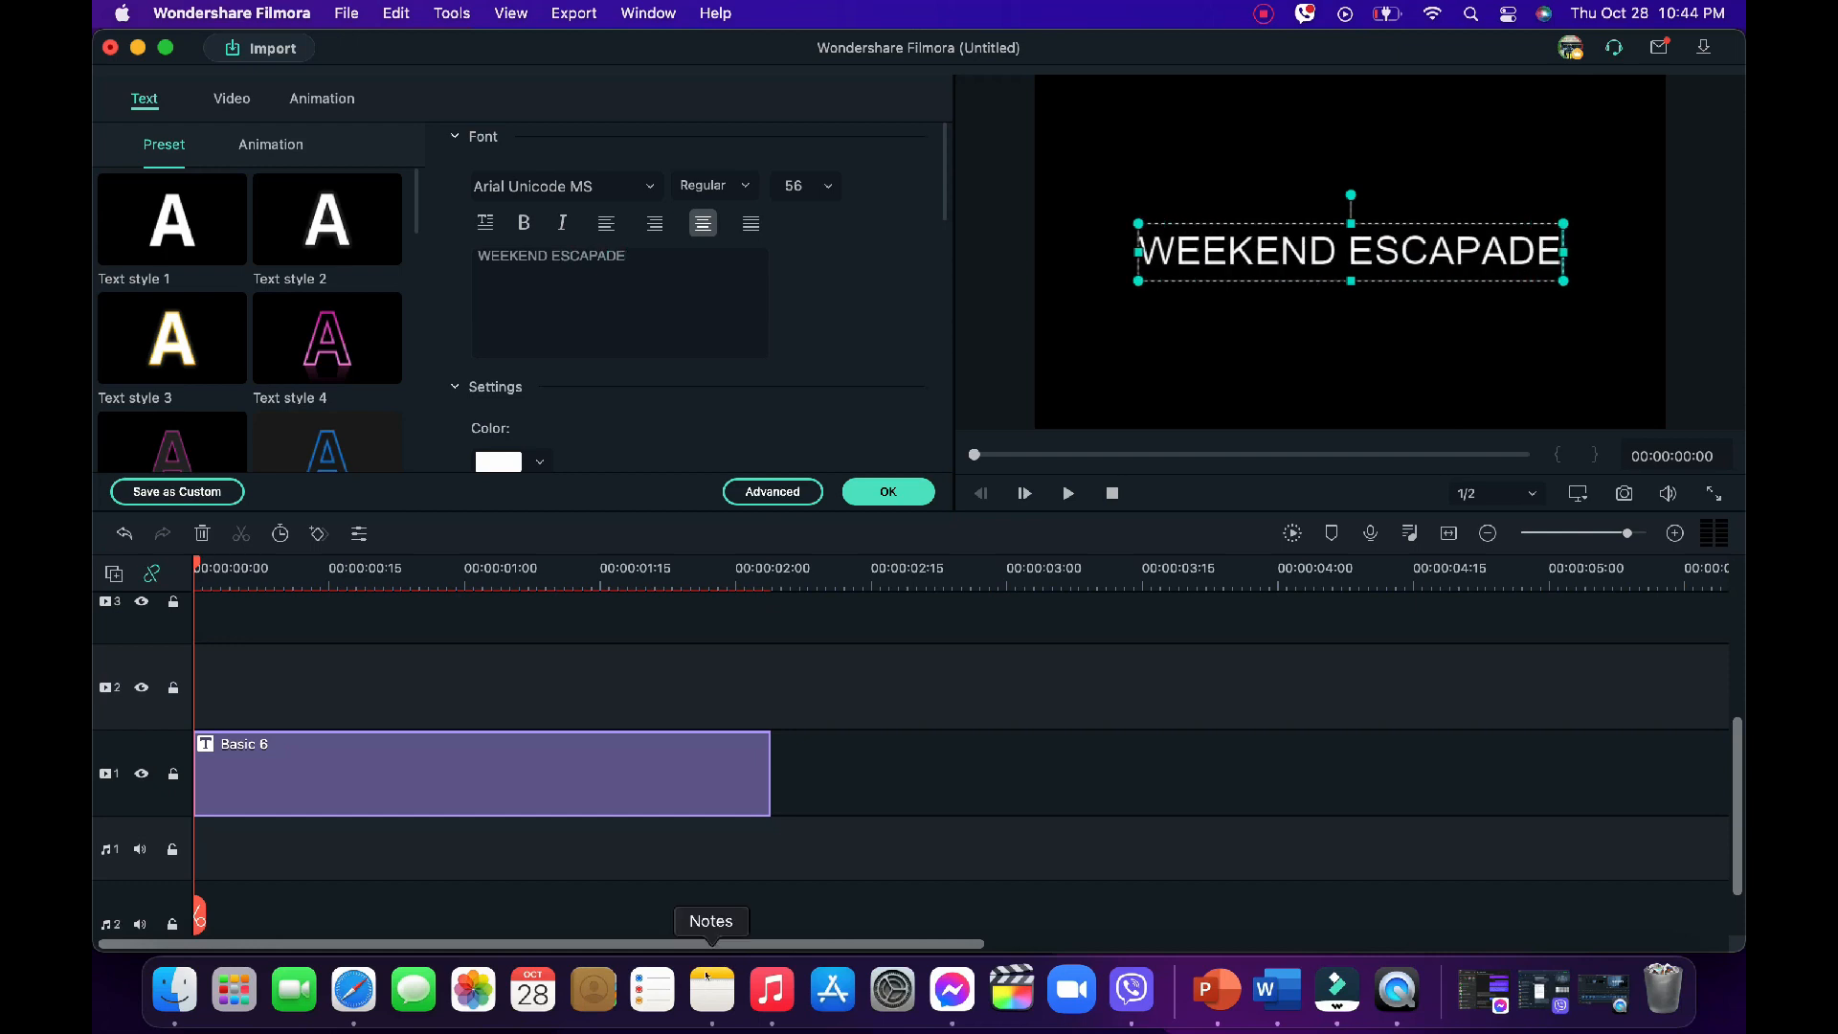
pyautogui.press('super+e')
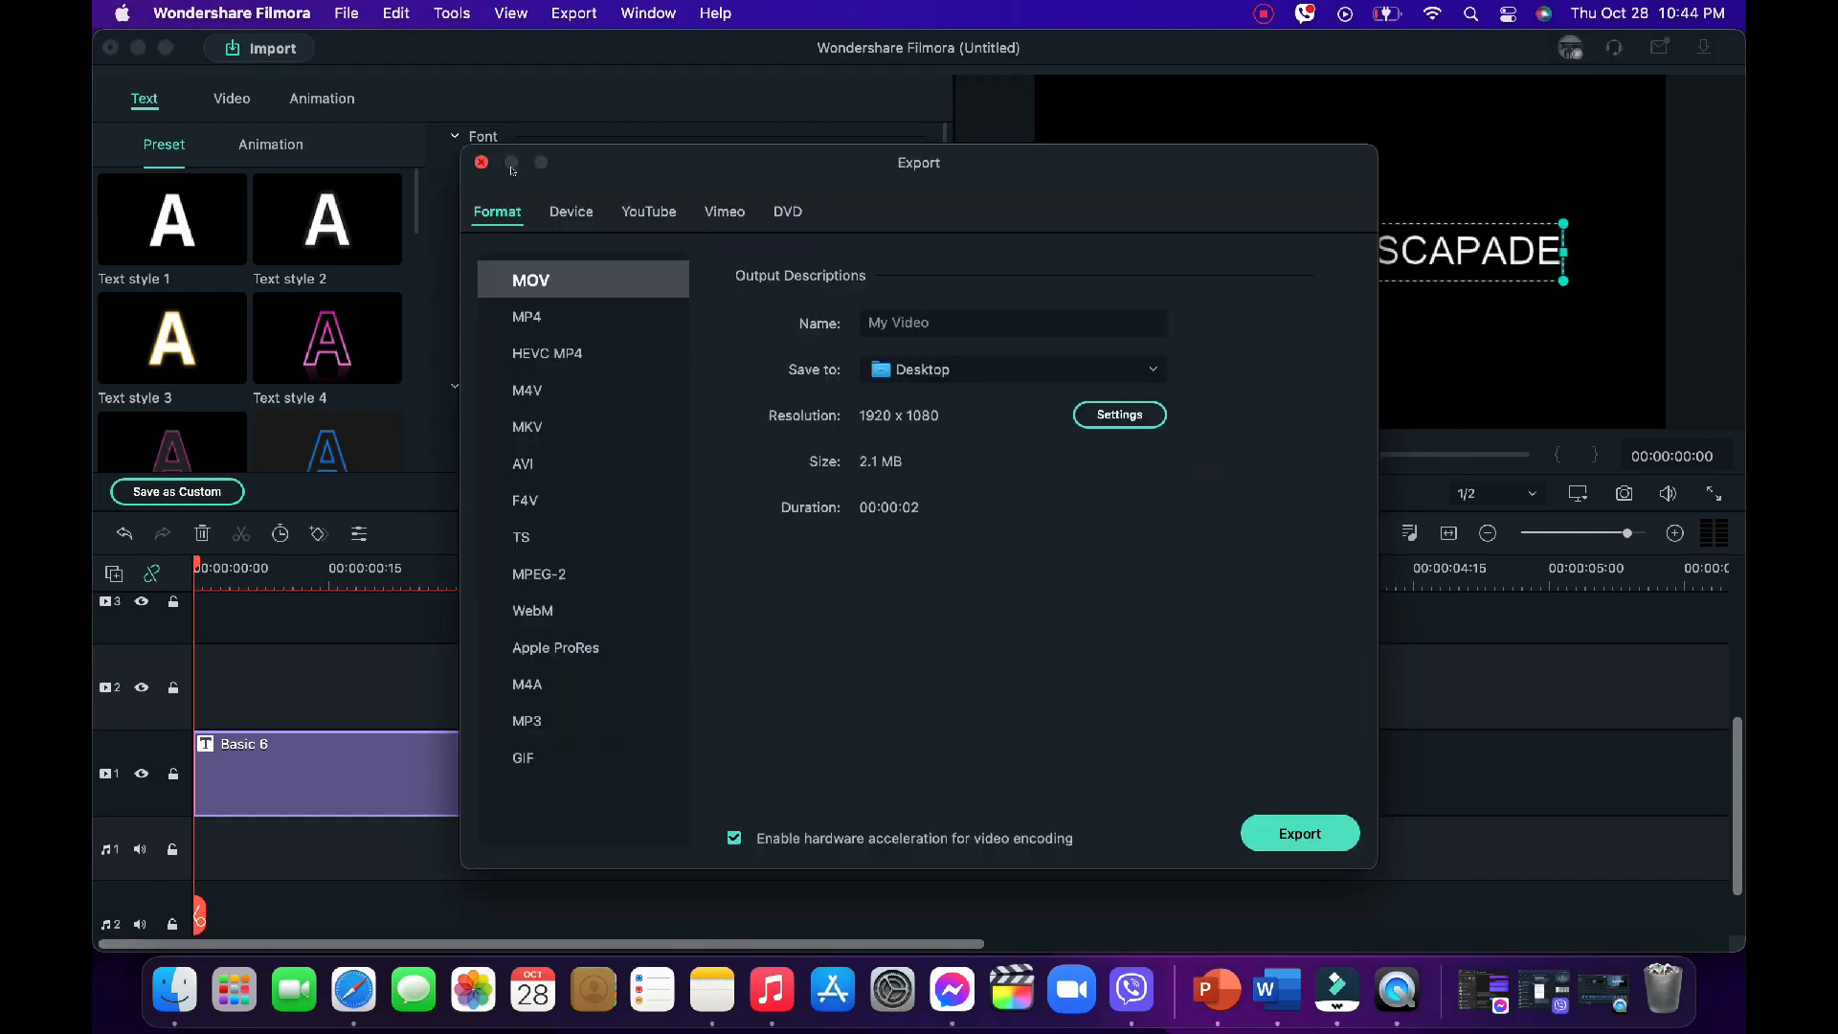
pyautogui.click(482, 161)
# - Set the title's font to Roboto Bold and apply the text changes
pyautogui.click(647, 185)
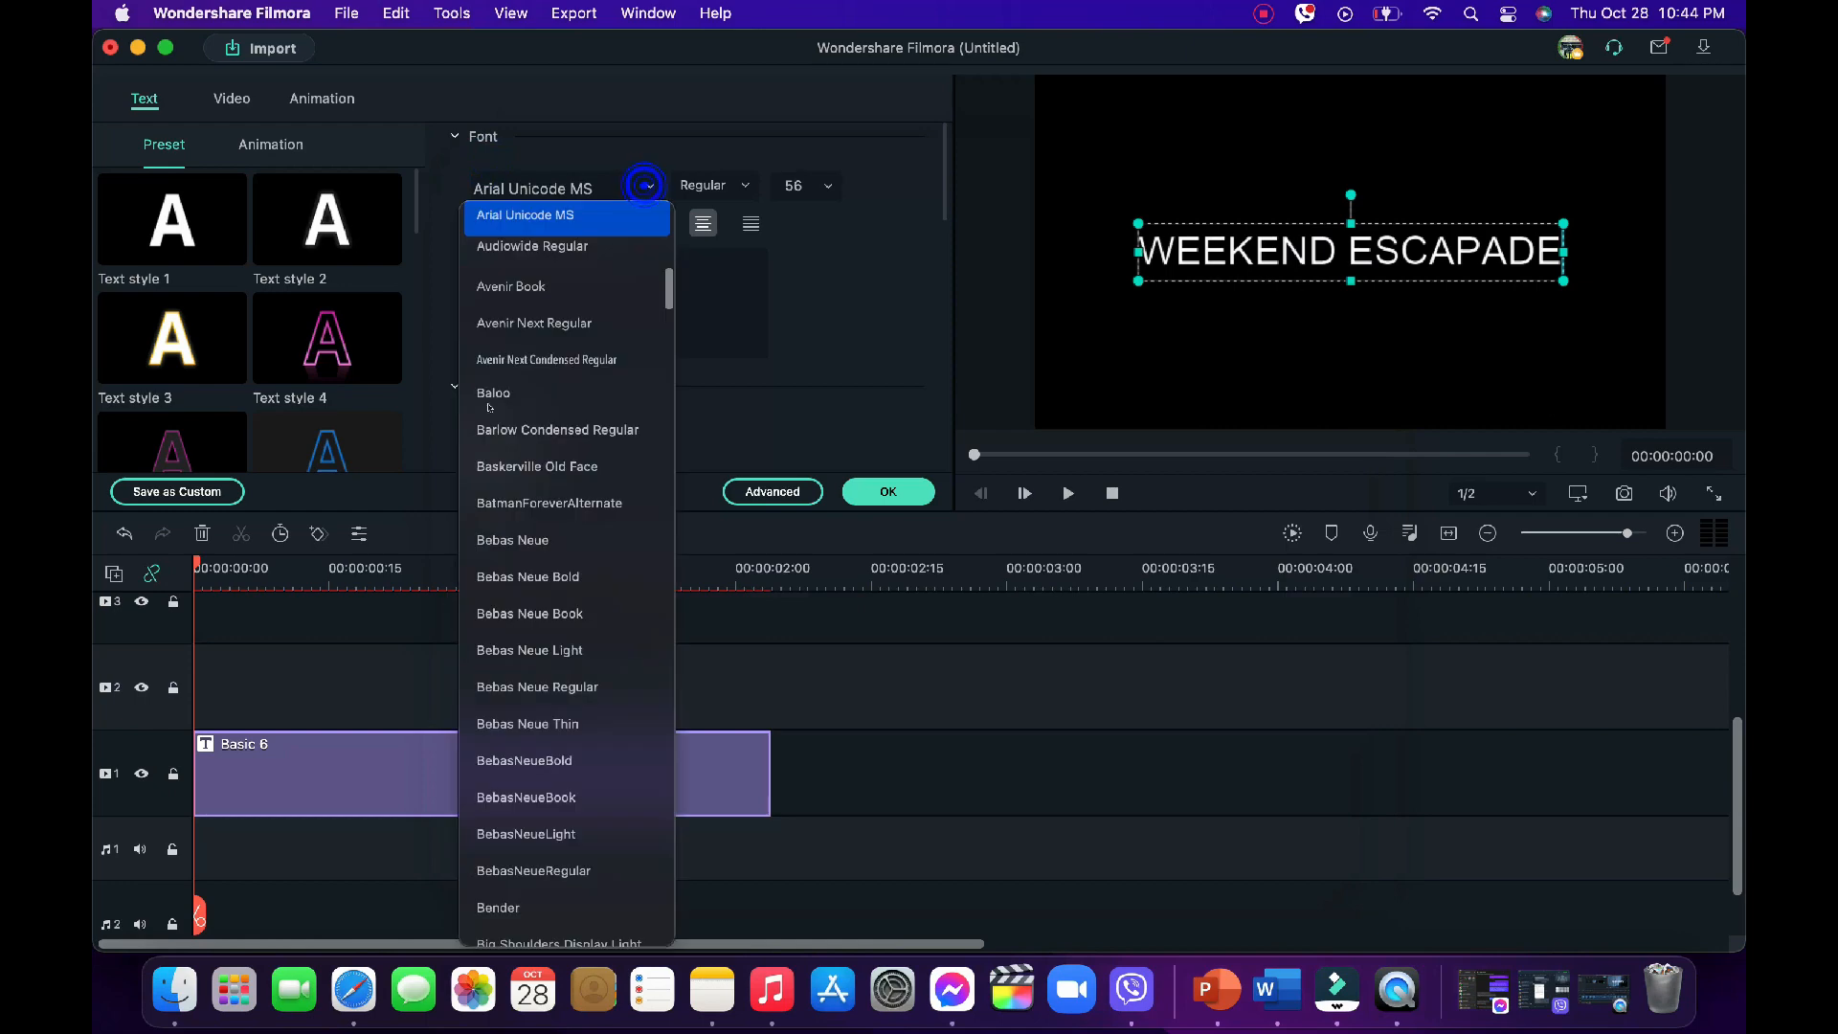
pyautogui.scroll(-1, 574, 368)
pyautogui.moveTo(664, 290); pyautogui.dragTo(667, 798)
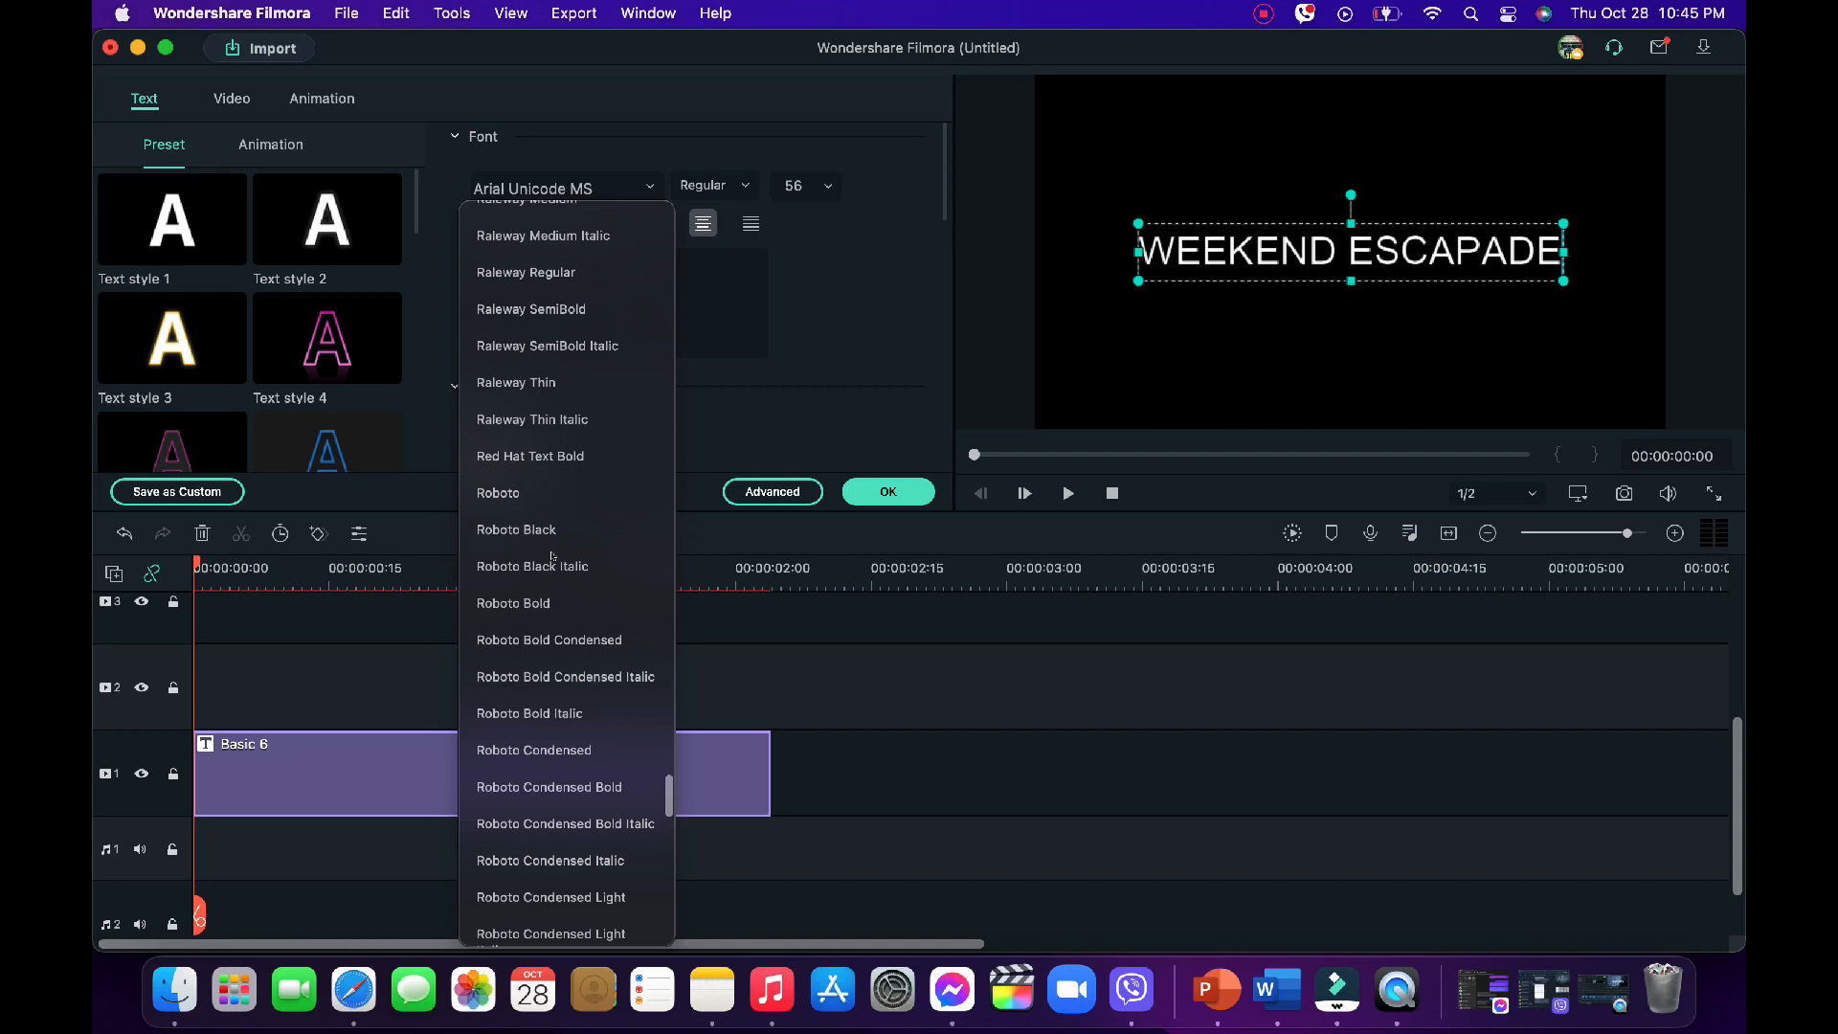
pyautogui.click(544, 603)
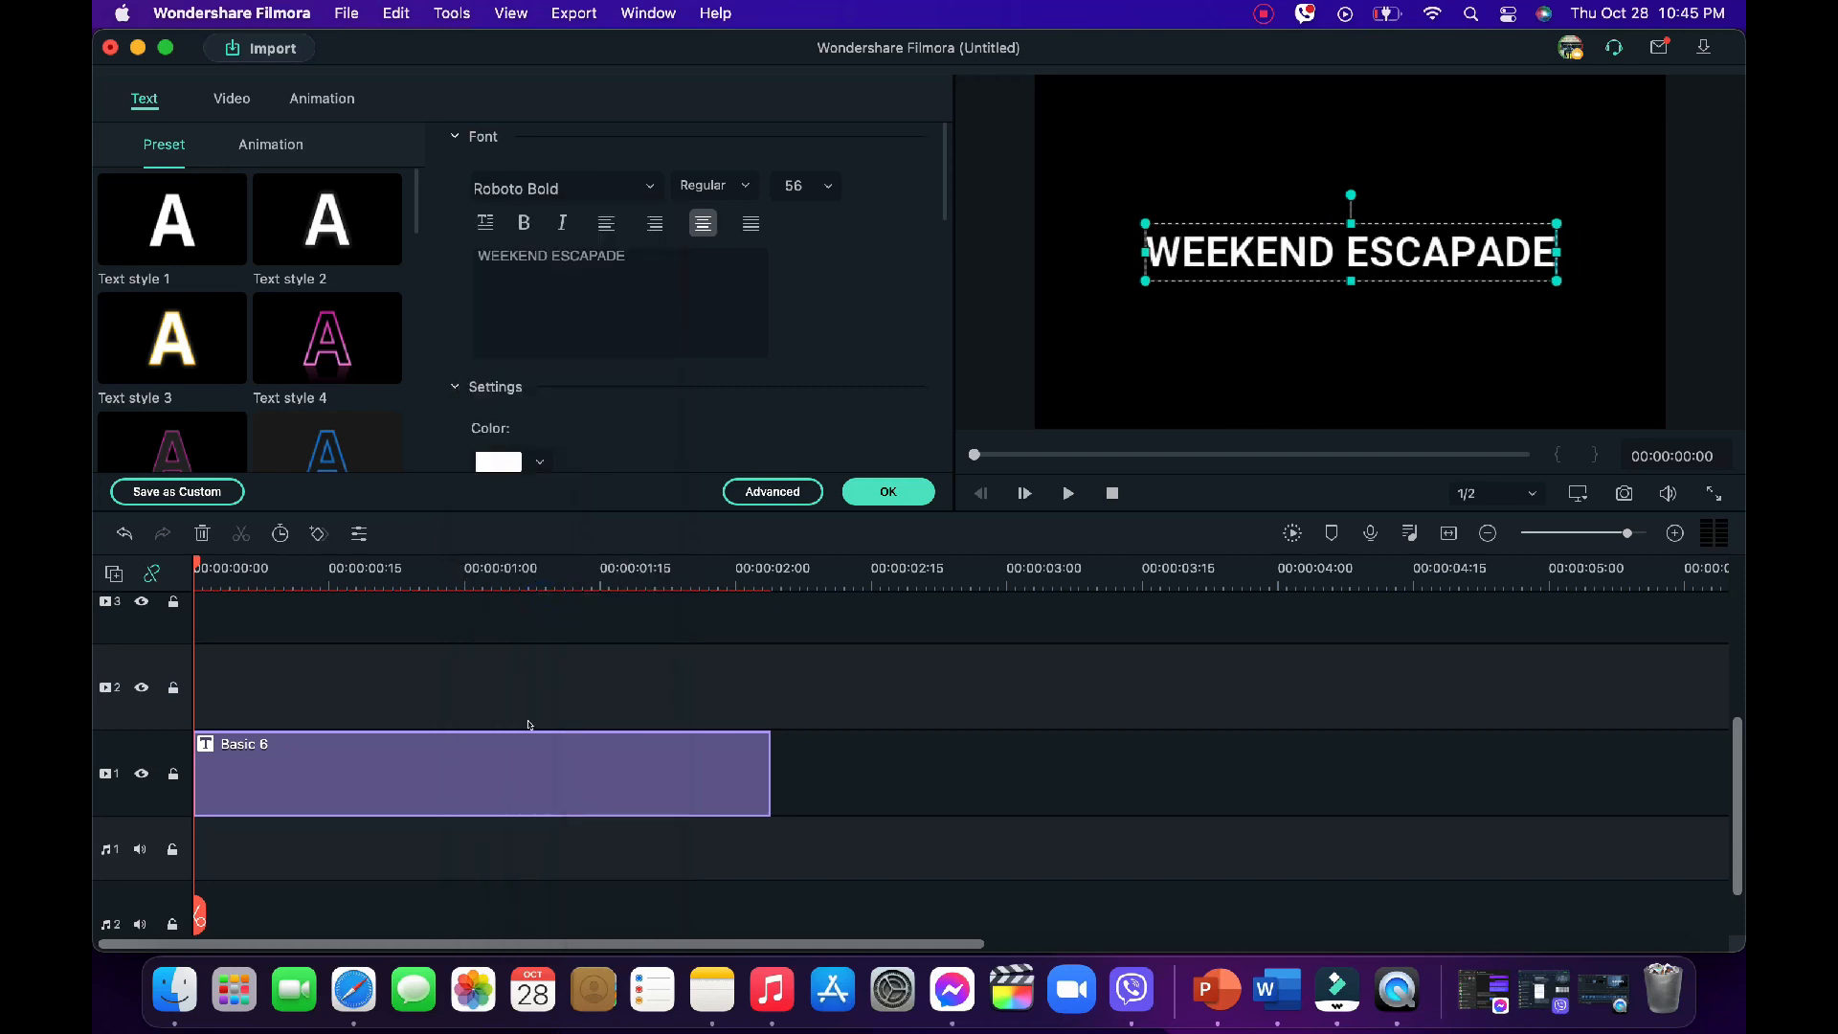
pyautogui.click(887, 492)
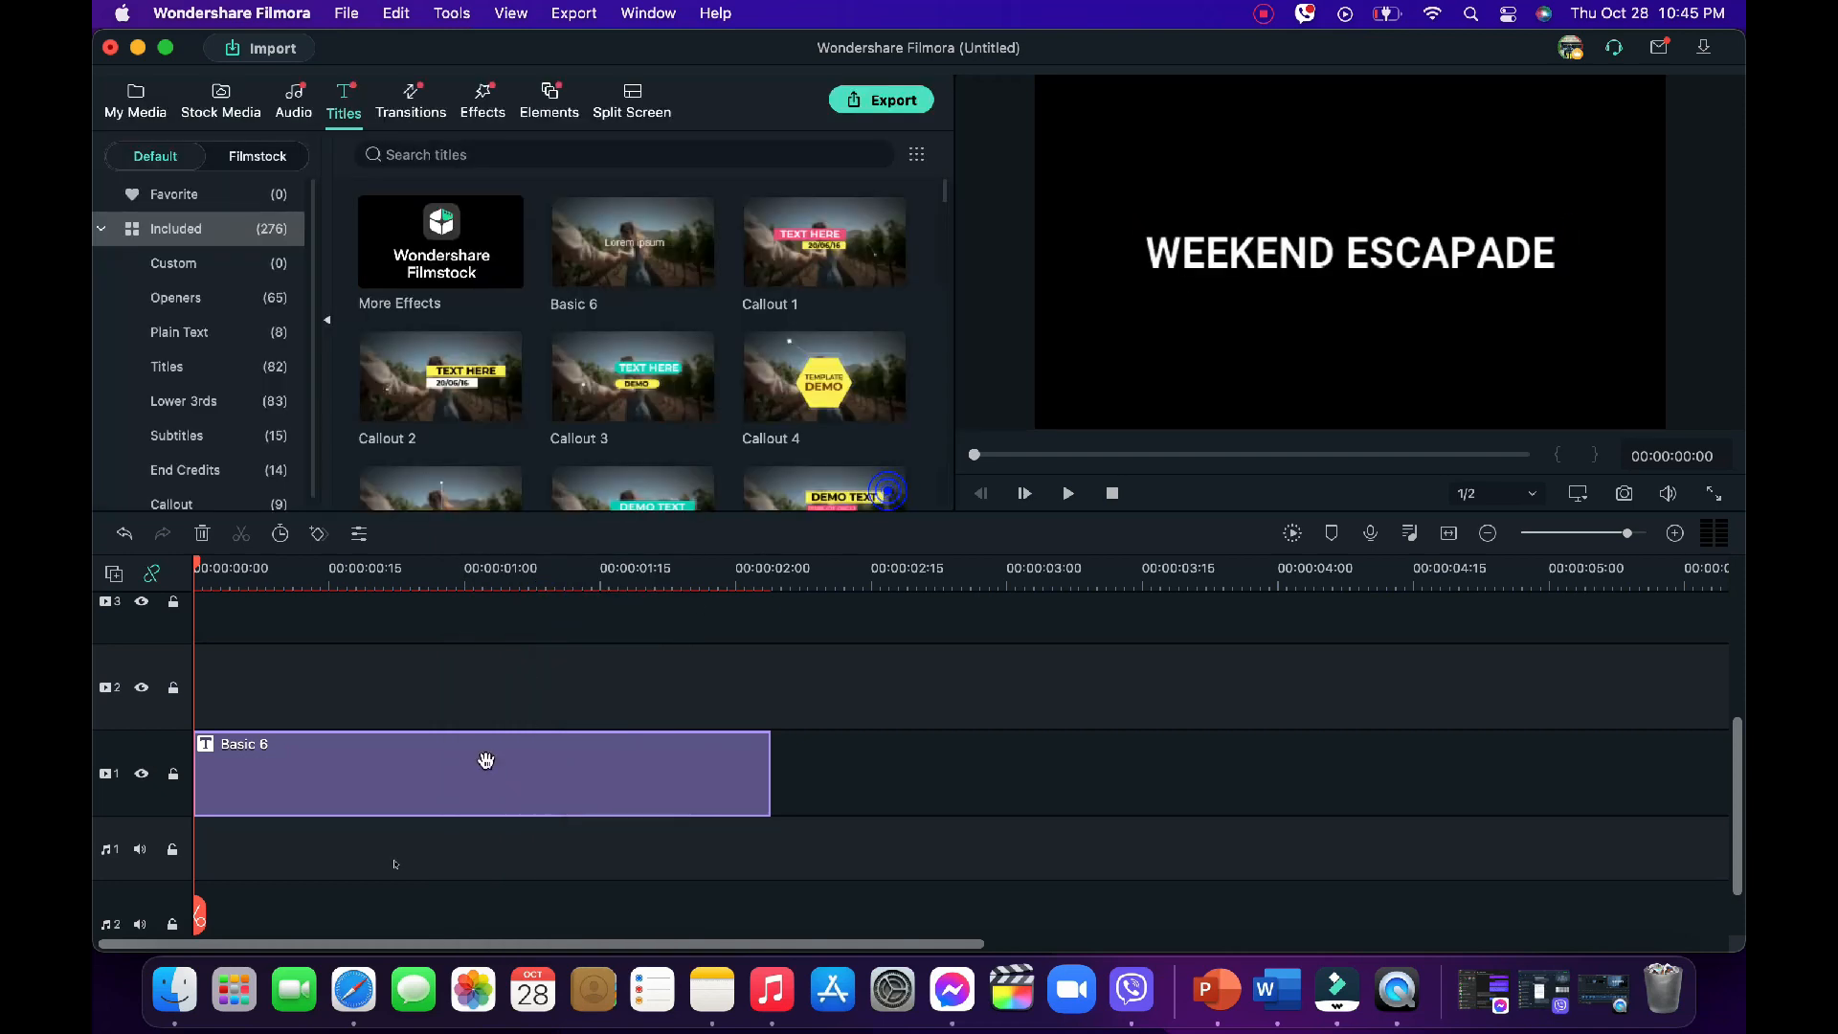
# - Copy the title clip, lock track 1 while pasting the copy at the start of track 2, and unlock track 1 again
pyautogui.rightClick(324, 776)
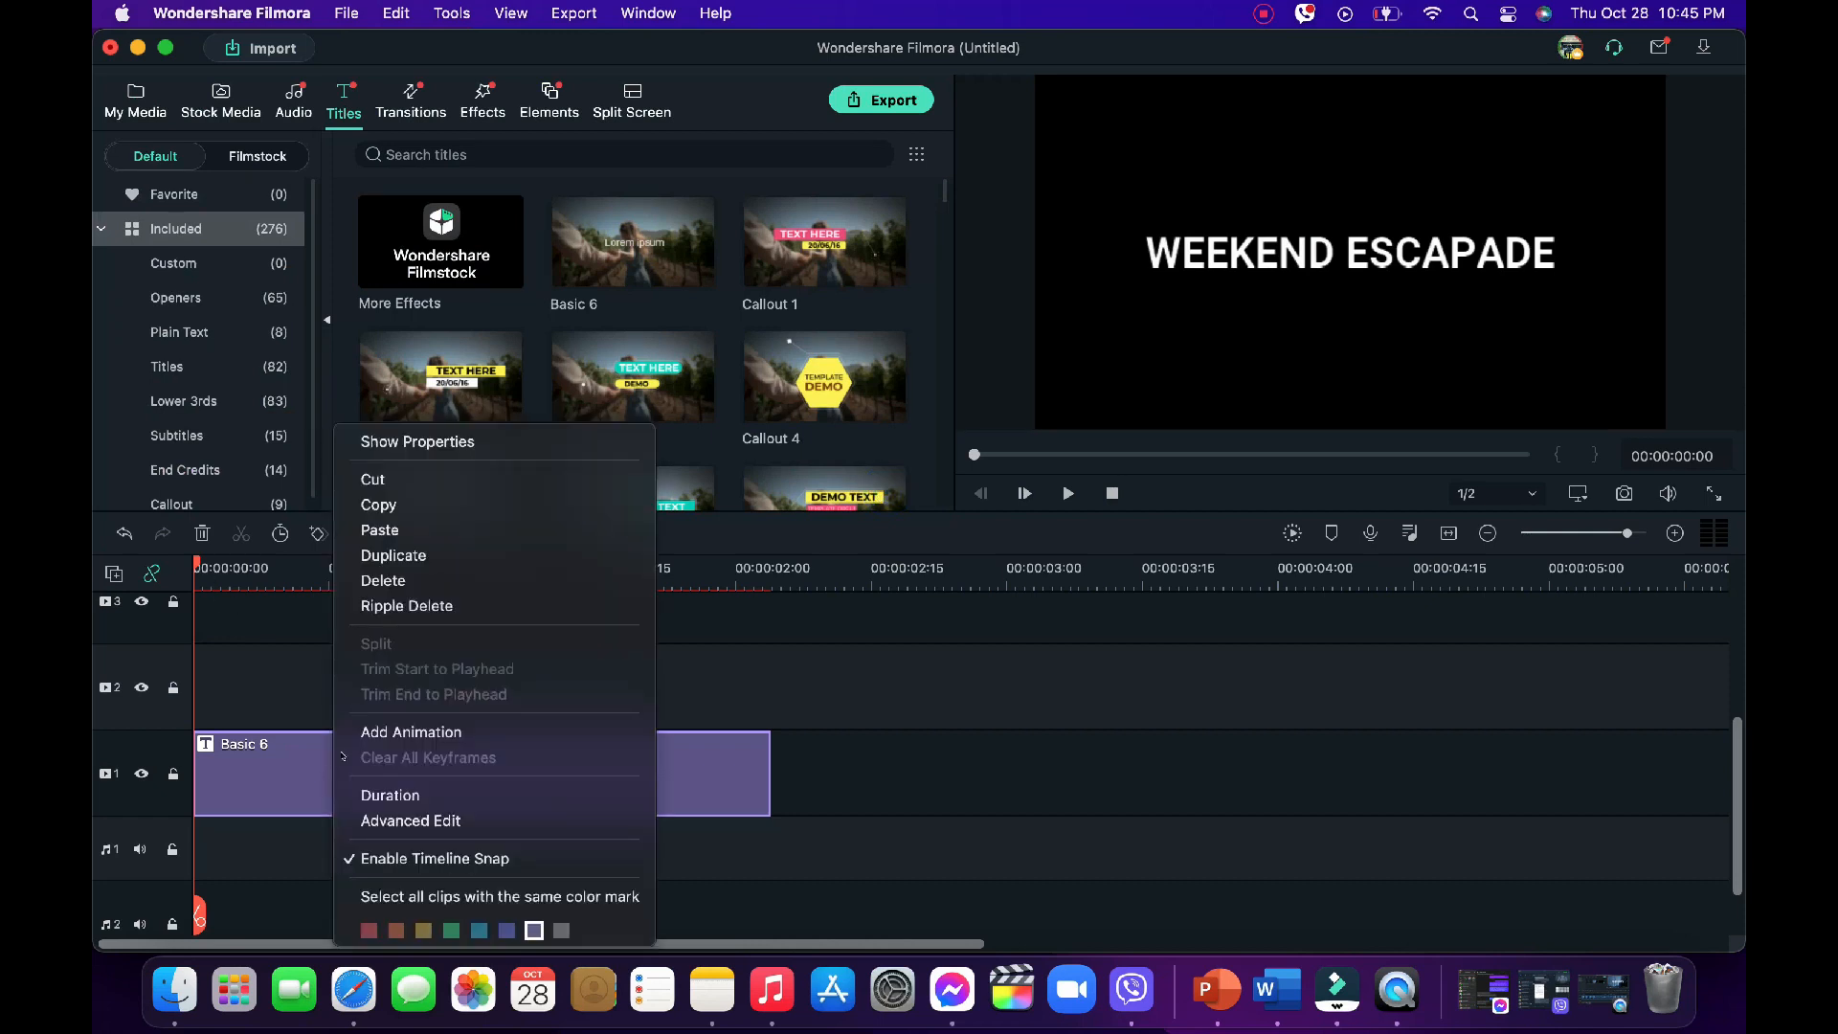
pyautogui.click(398, 506)
pyautogui.click(290, 678)
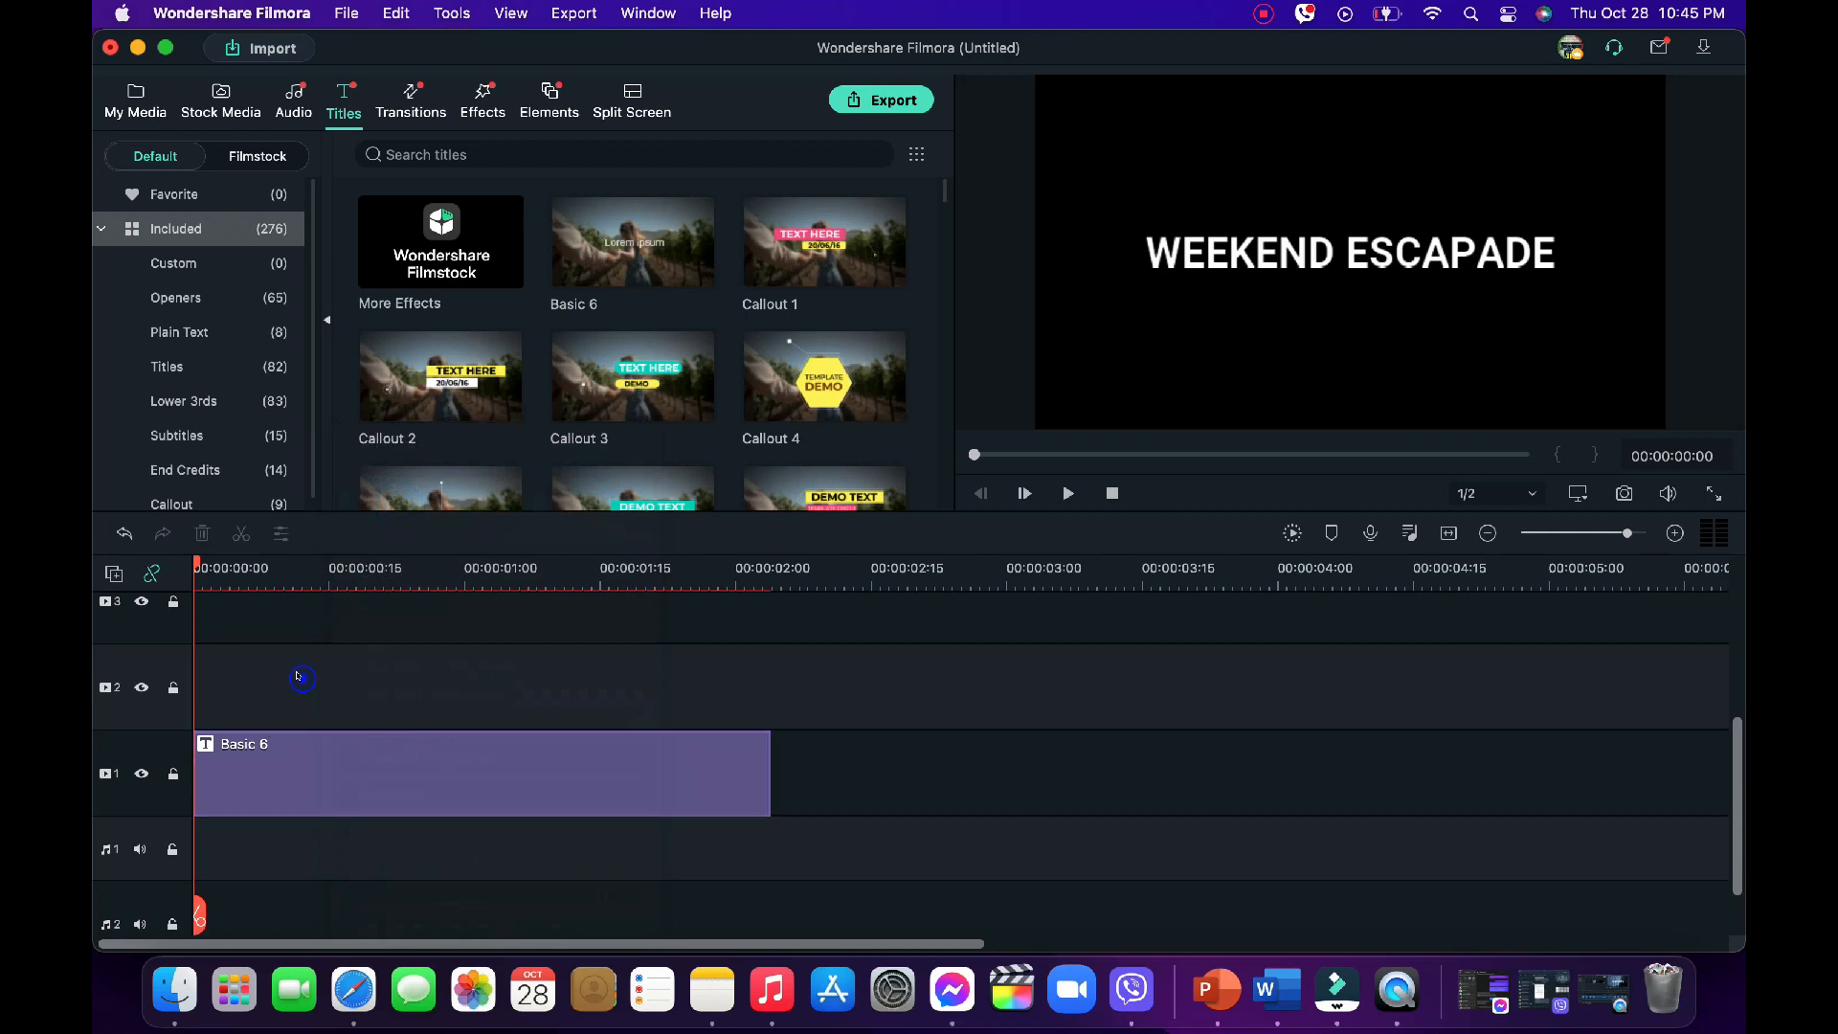
pyautogui.click(174, 773)
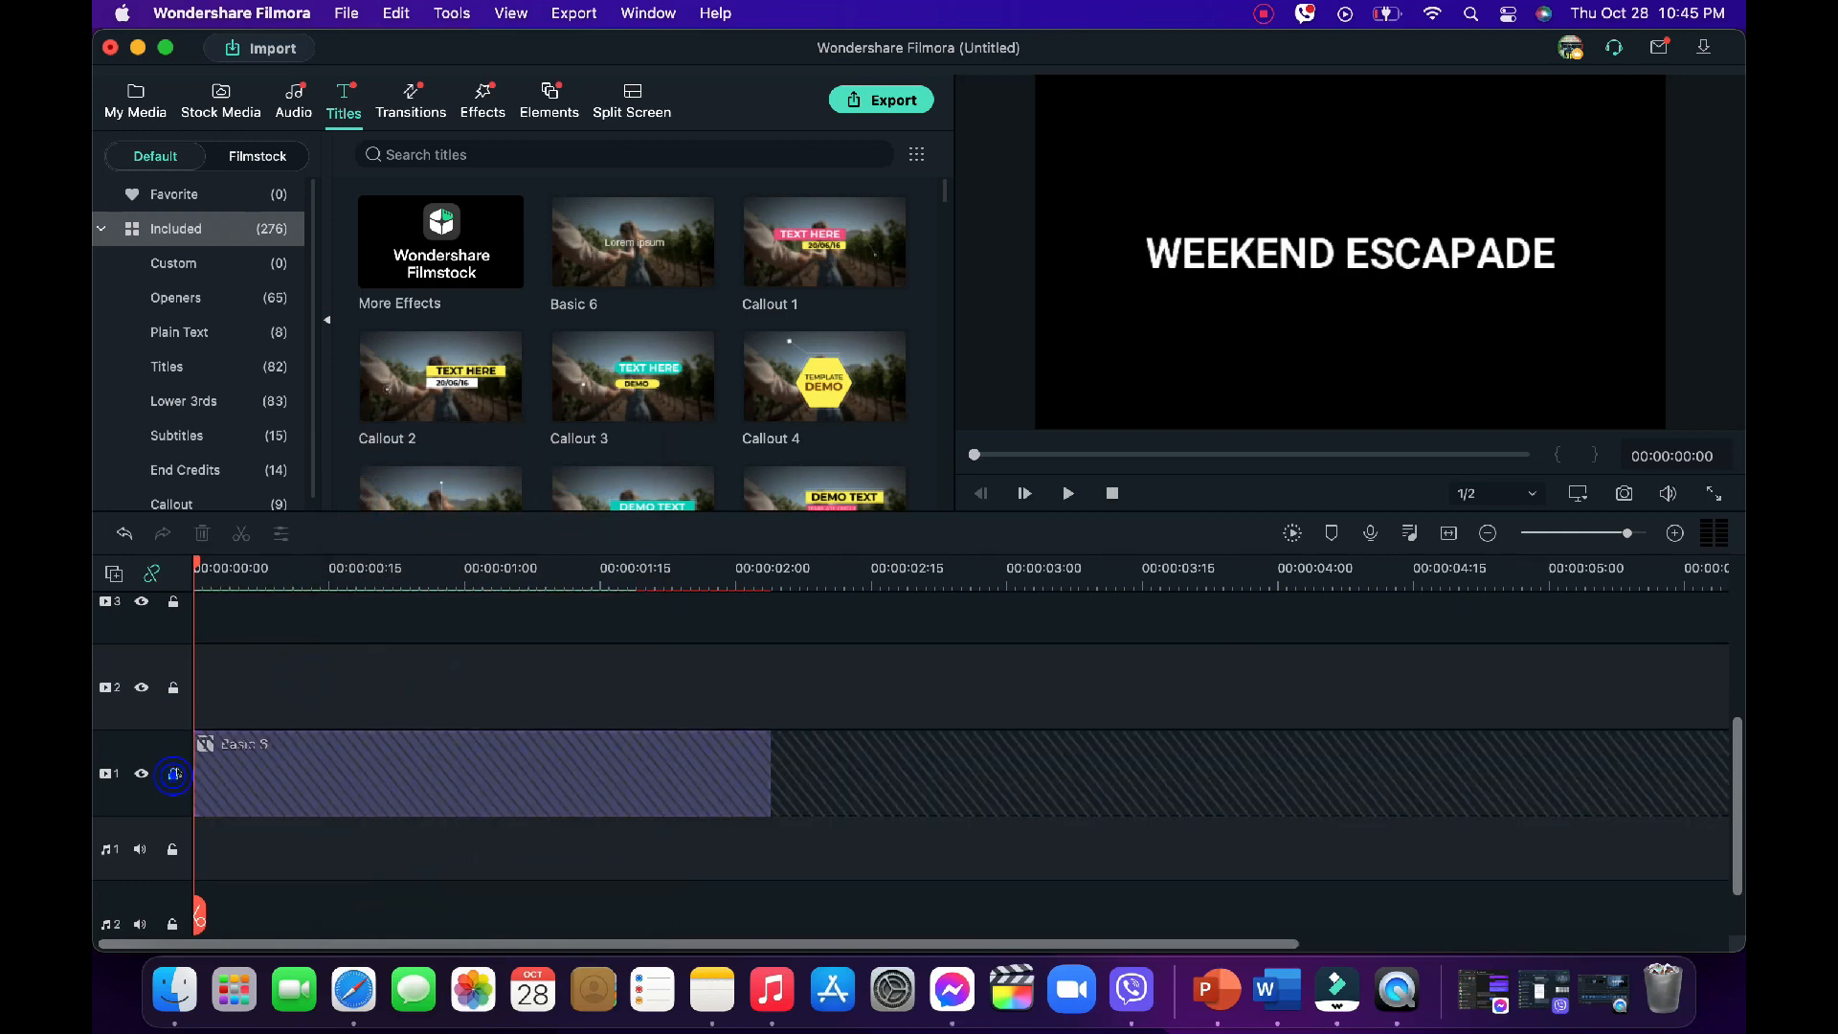
pyautogui.rightClick(256, 678)
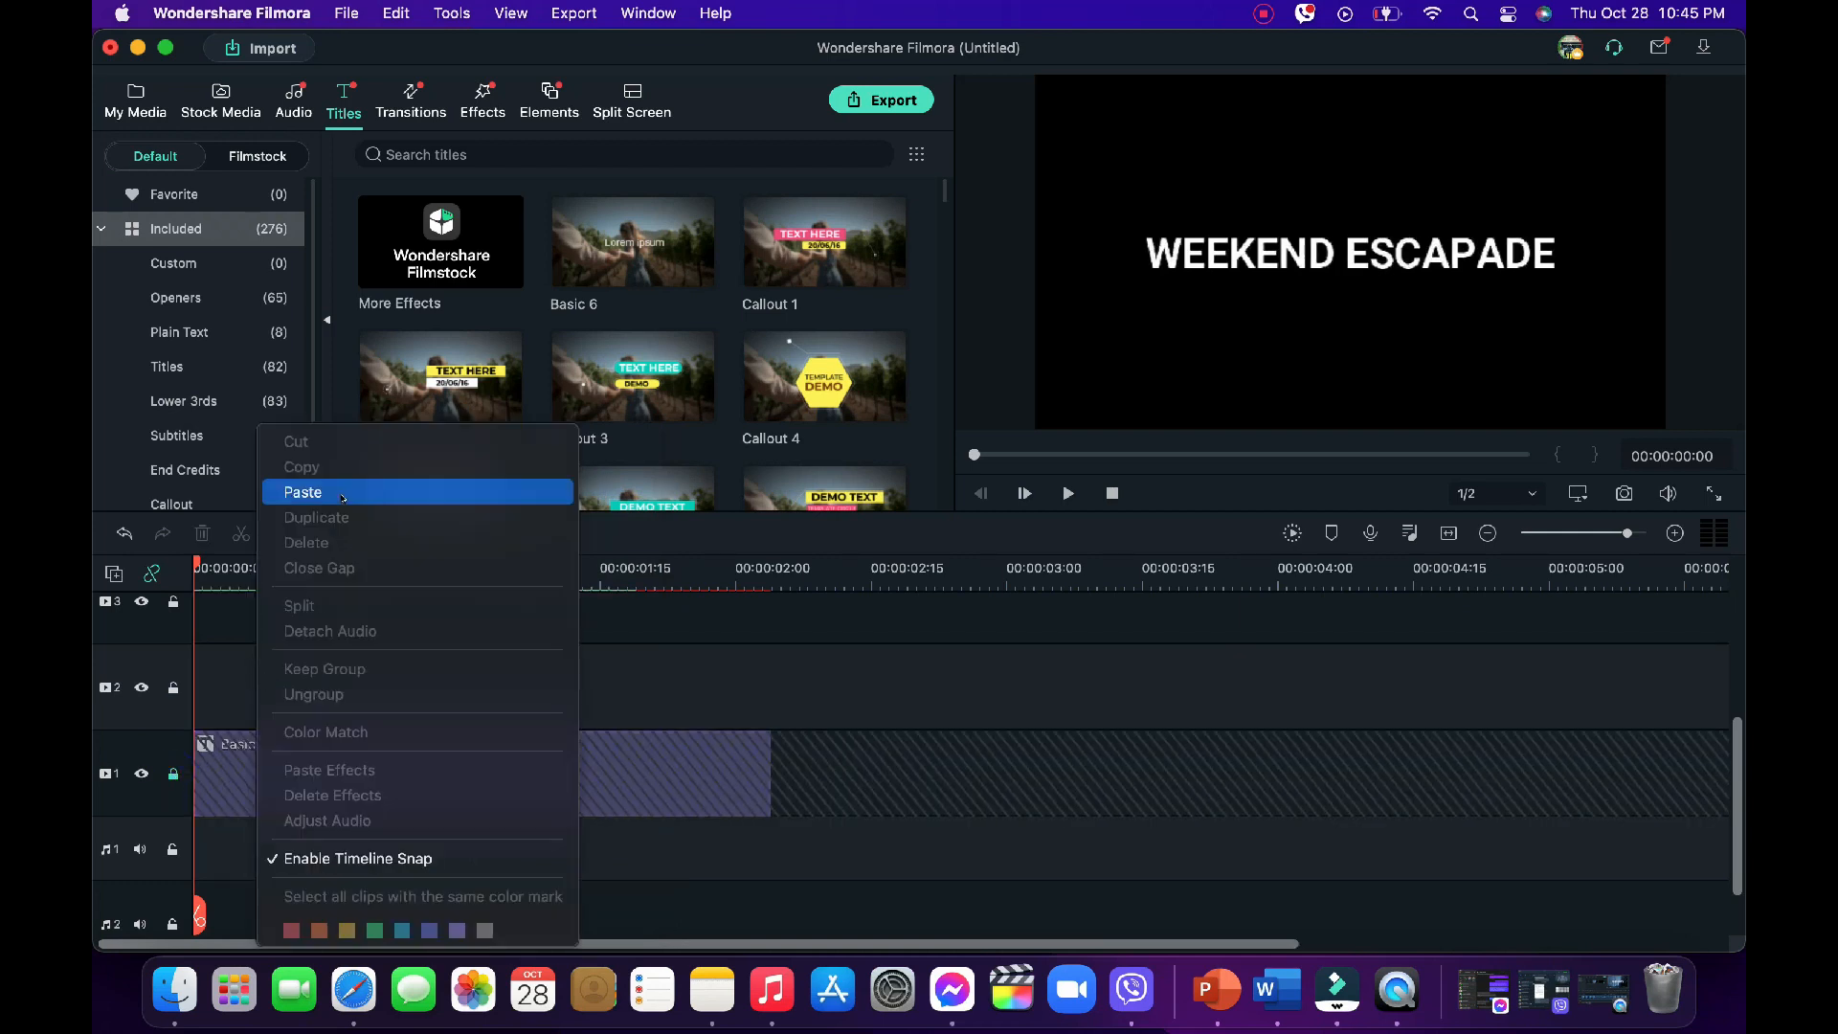
pyautogui.click(307, 489)
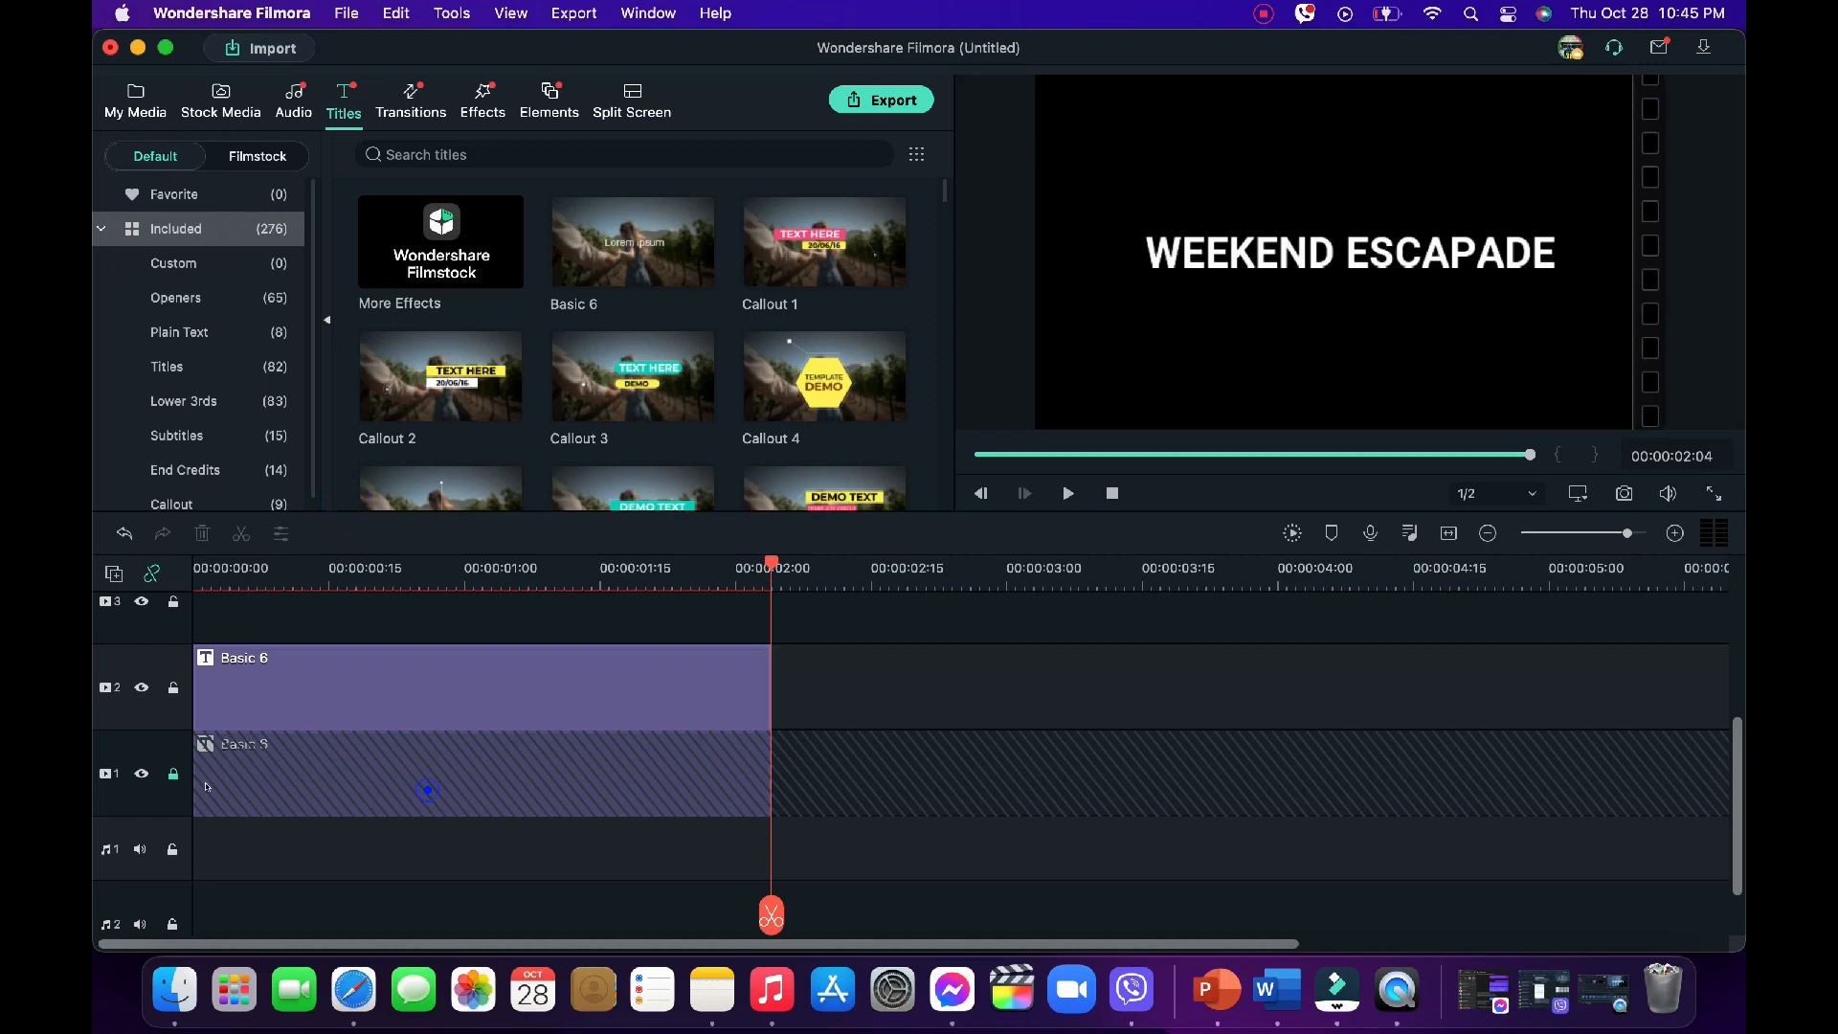
pyautogui.click(173, 773)
# - Change the text fill colour of the track 1 title to black in the advanced title editor
pyautogui.click(385, 776)
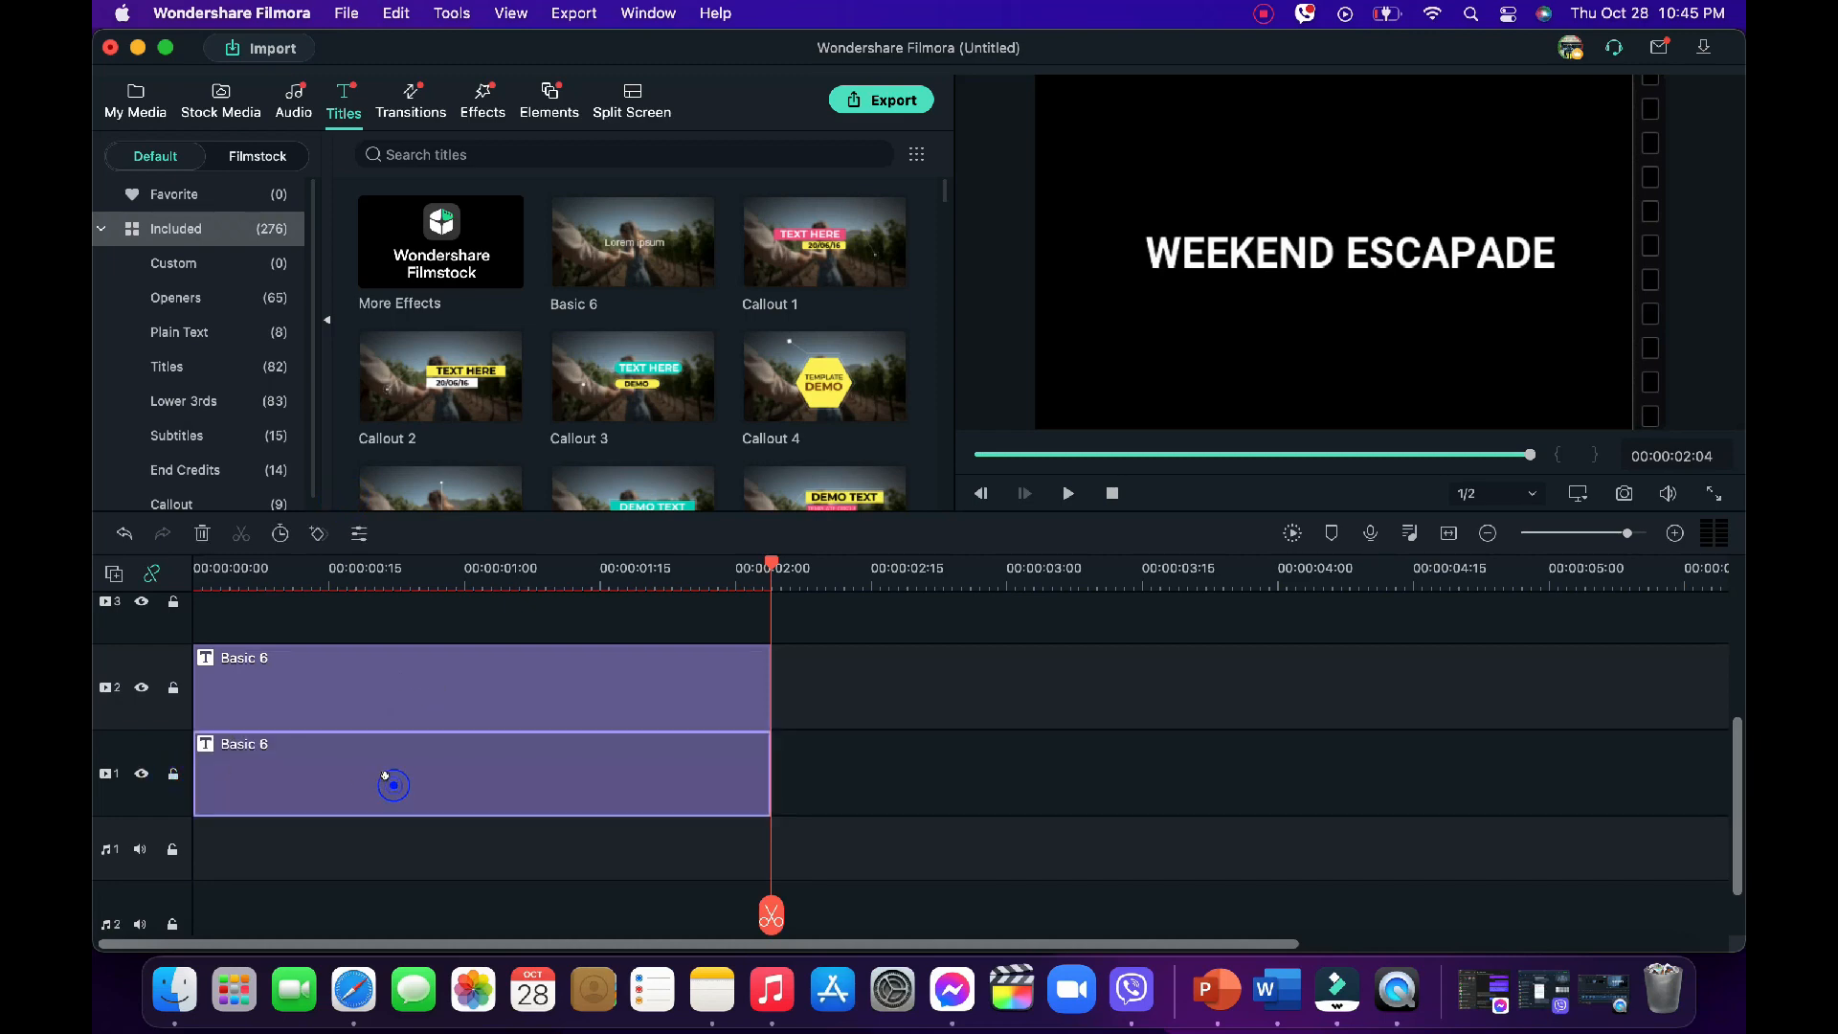
pyautogui.moveTo(761, 558); pyautogui.dragTo(409, 565)
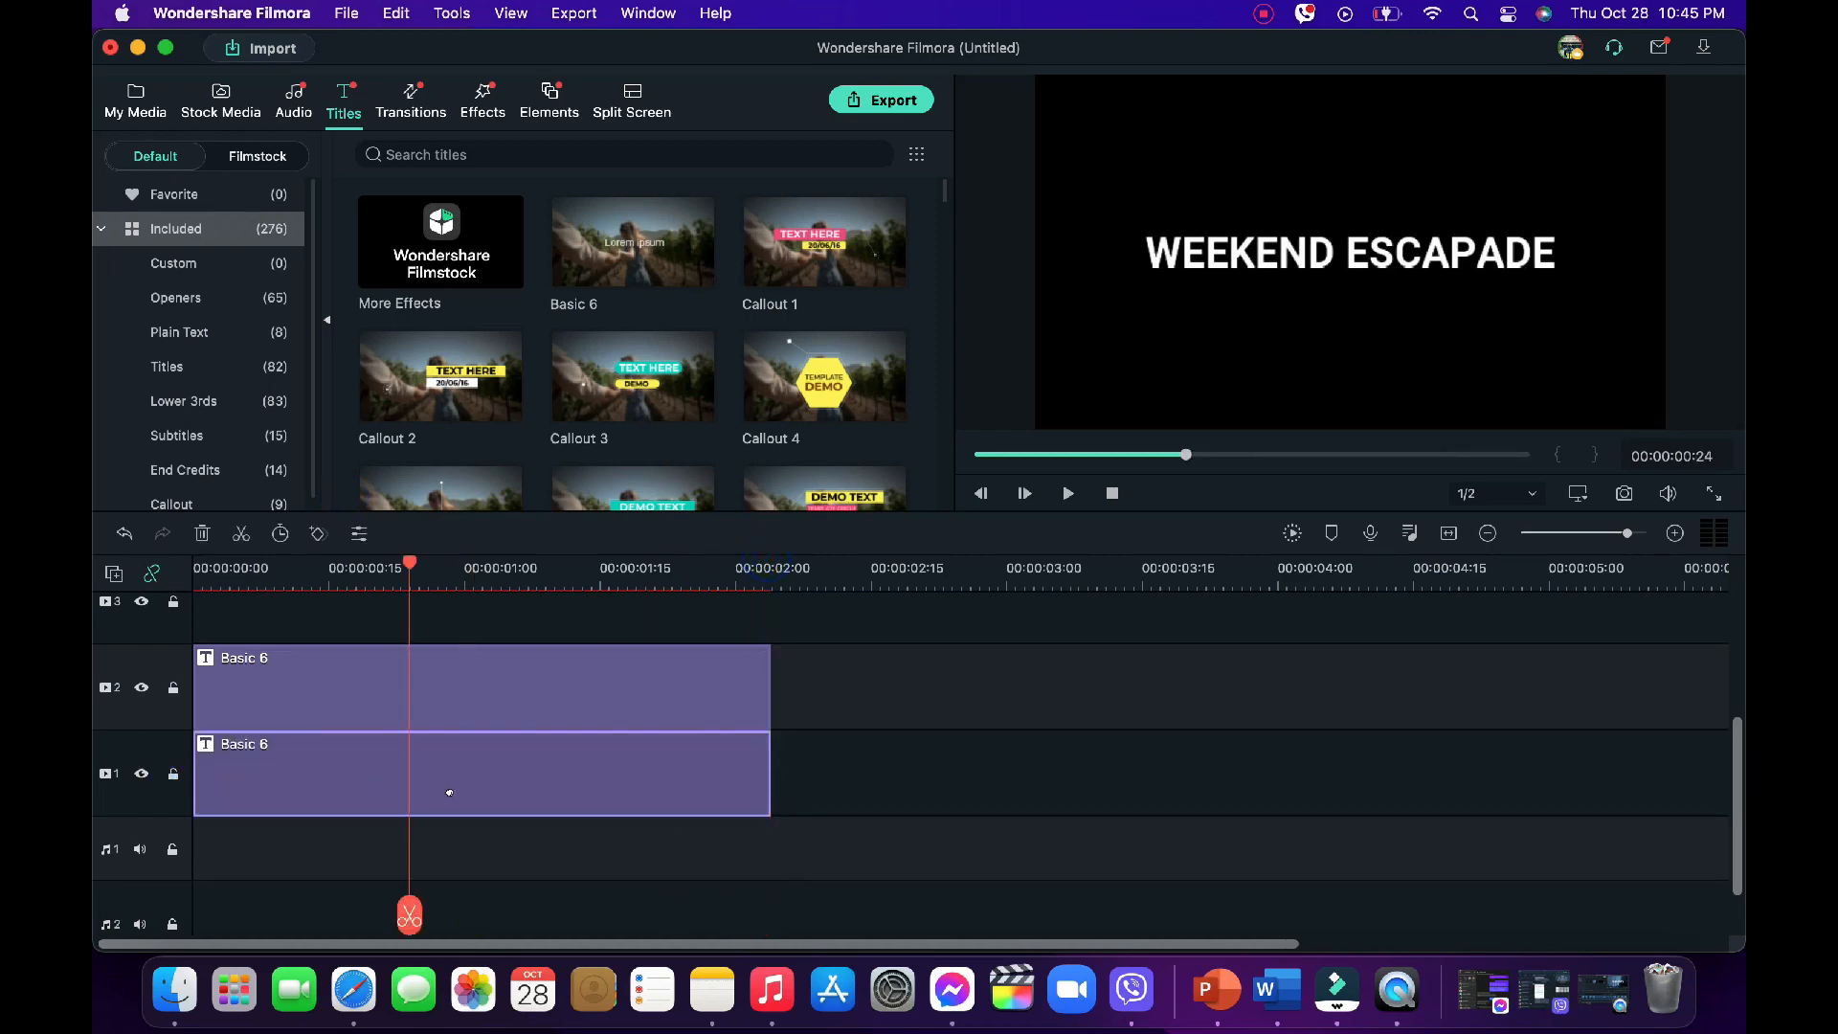
pyautogui.doubleClick(467, 766)
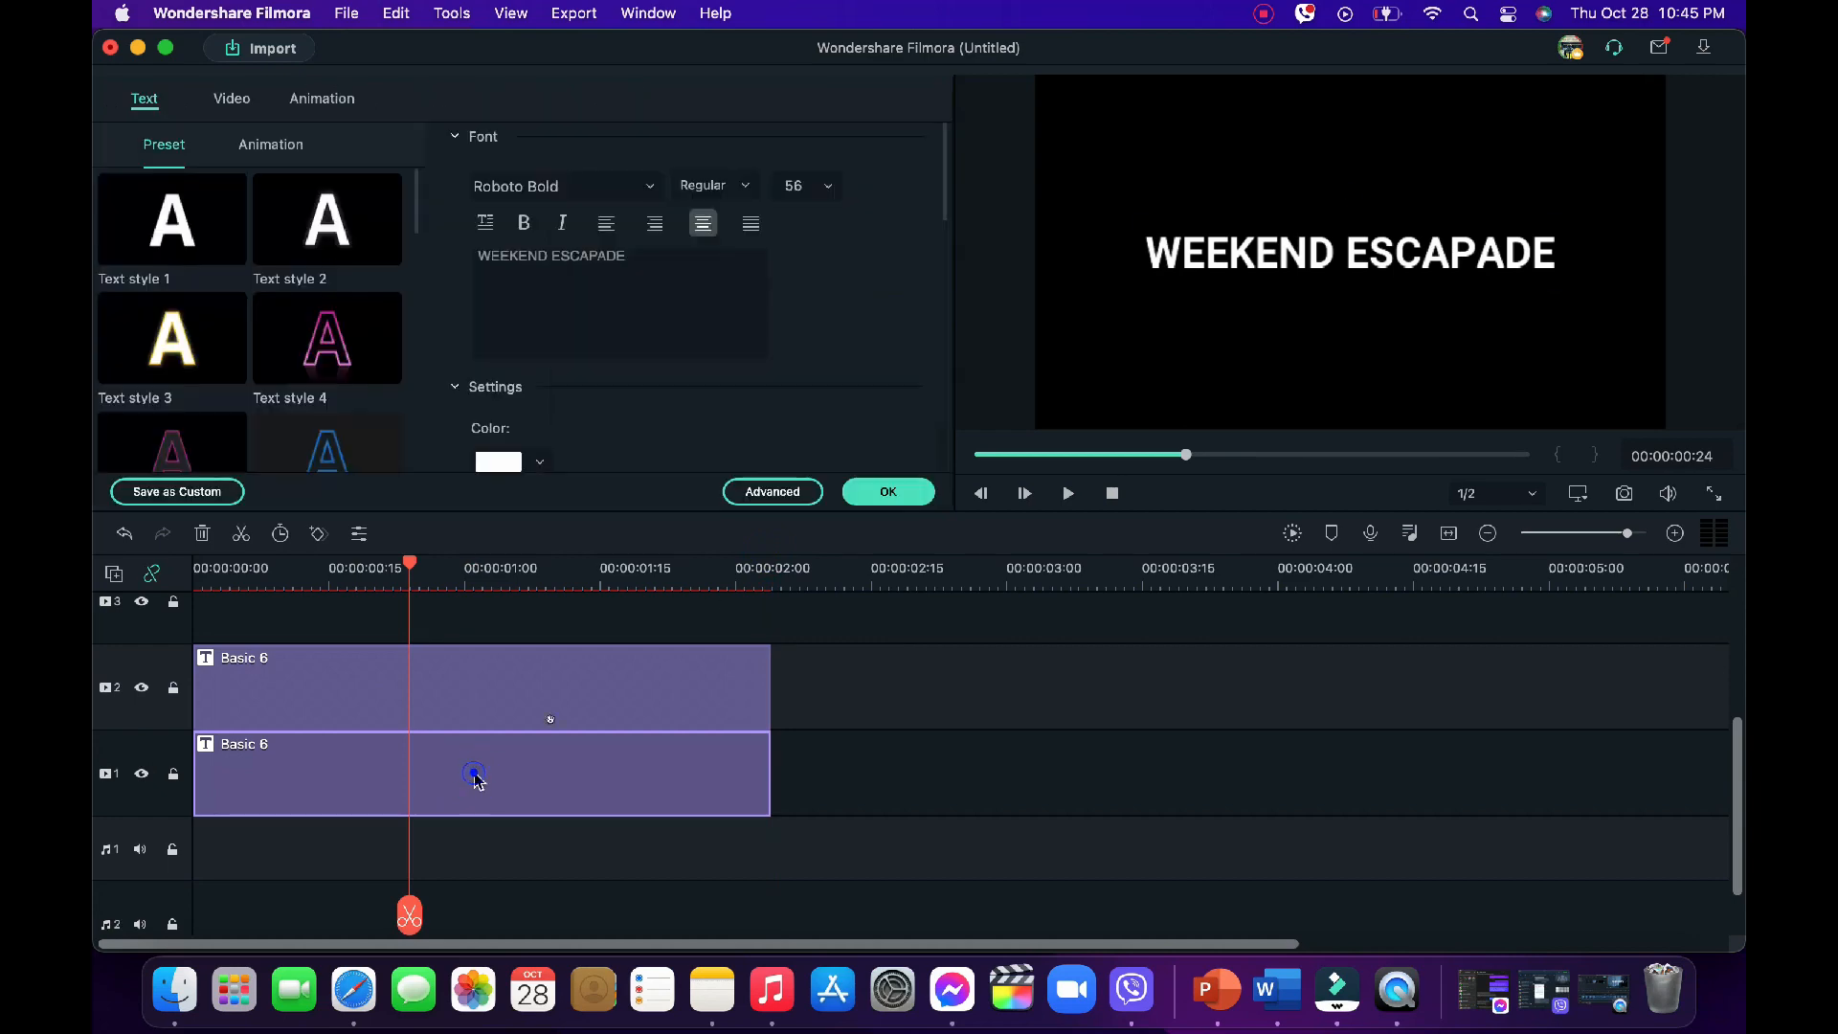
pyautogui.click(762, 490)
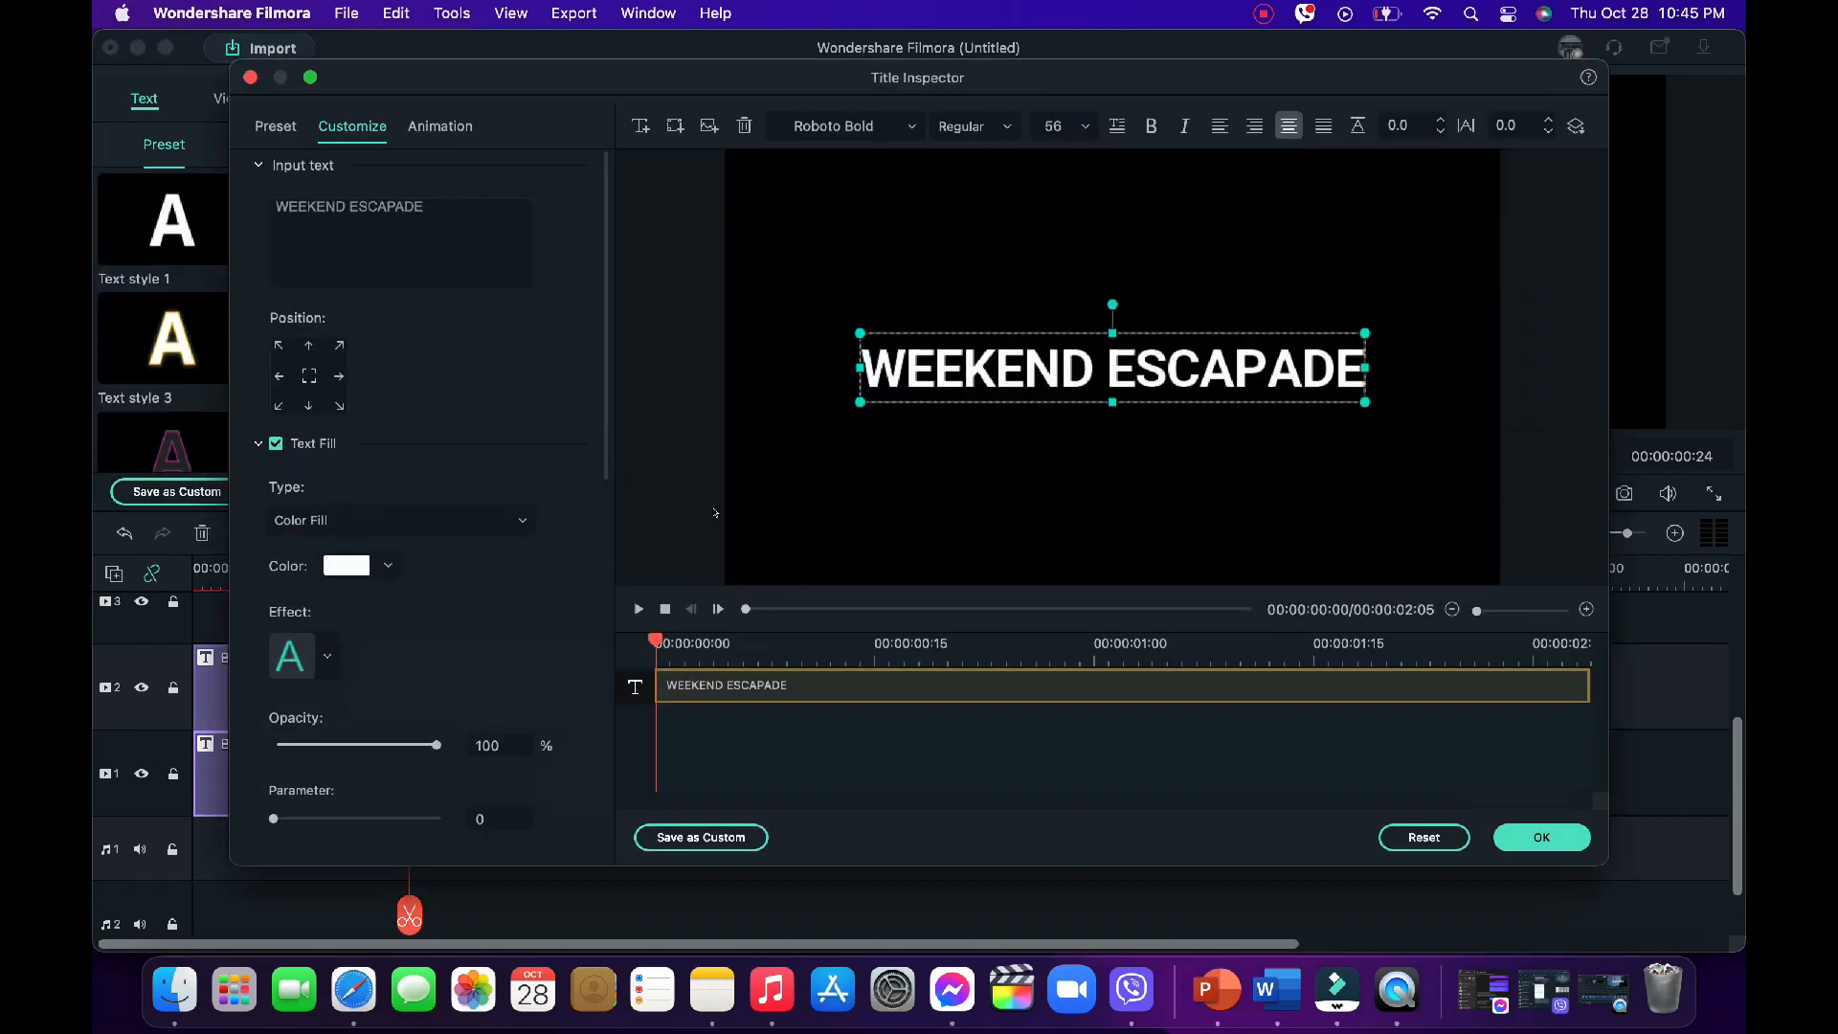
pyautogui.click(374, 563)
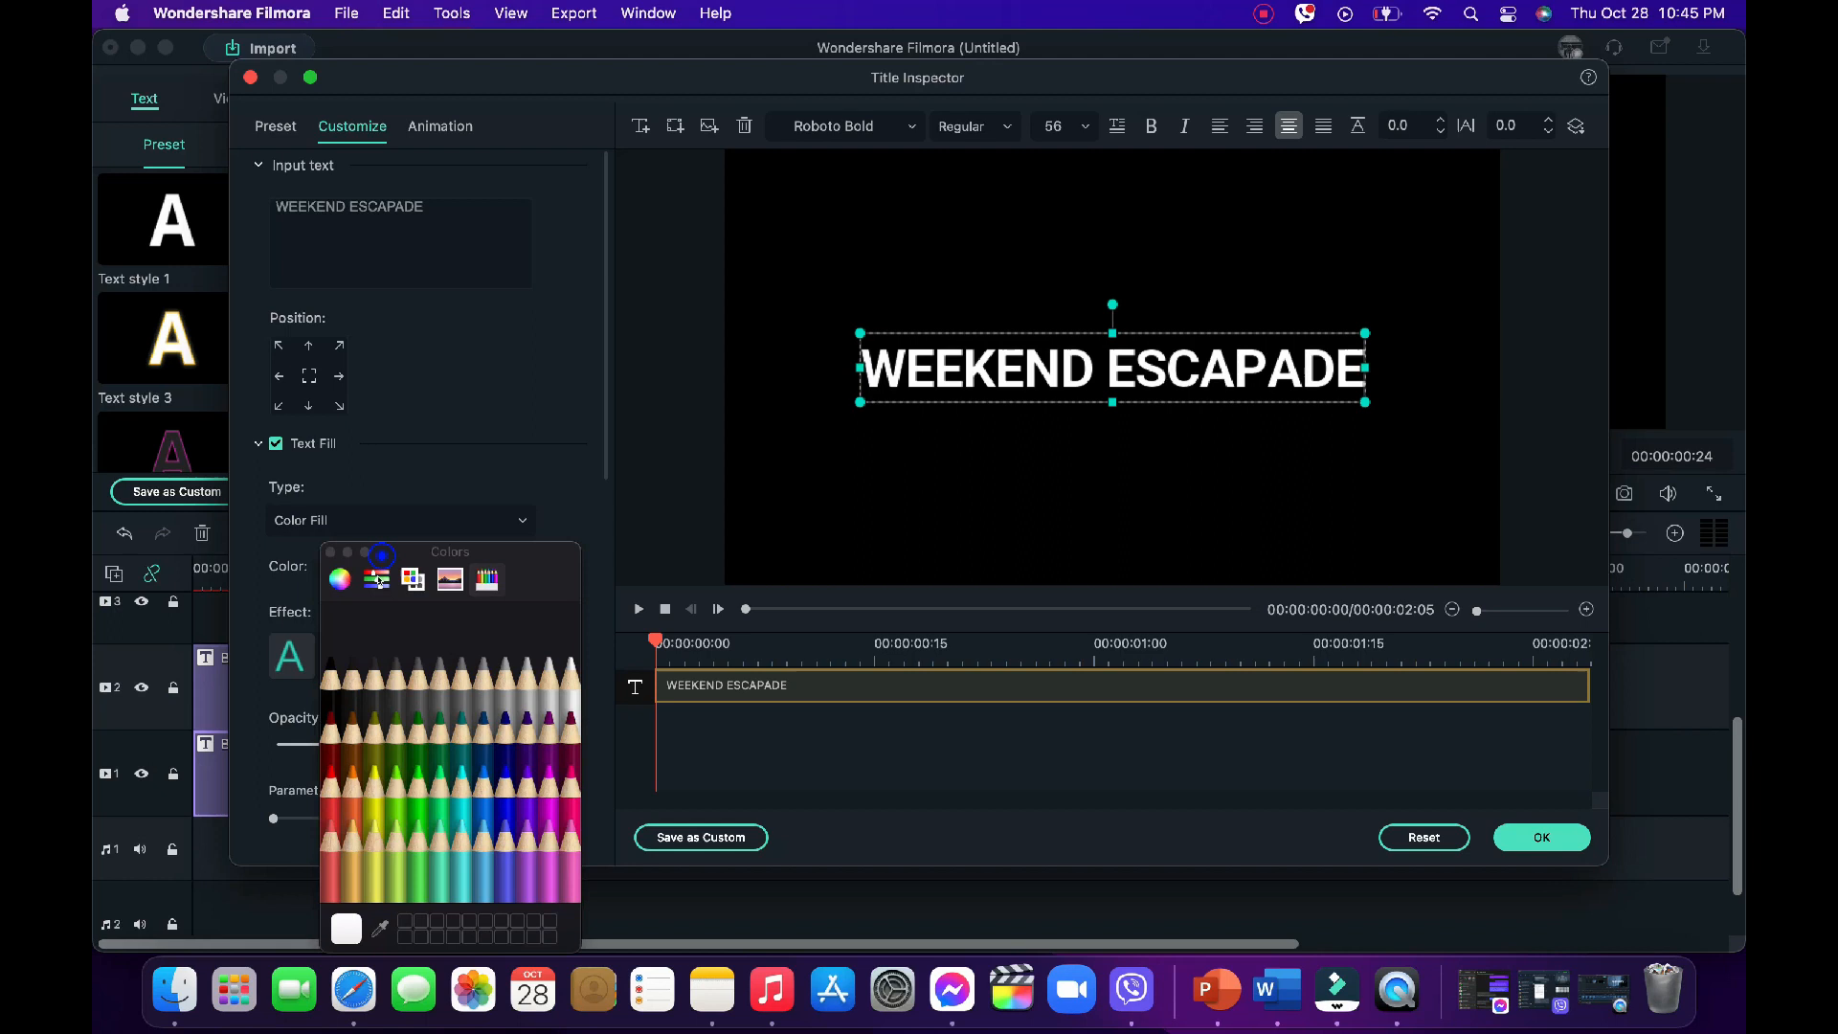
pyautogui.click(330, 663)
pyautogui.click(330, 552)
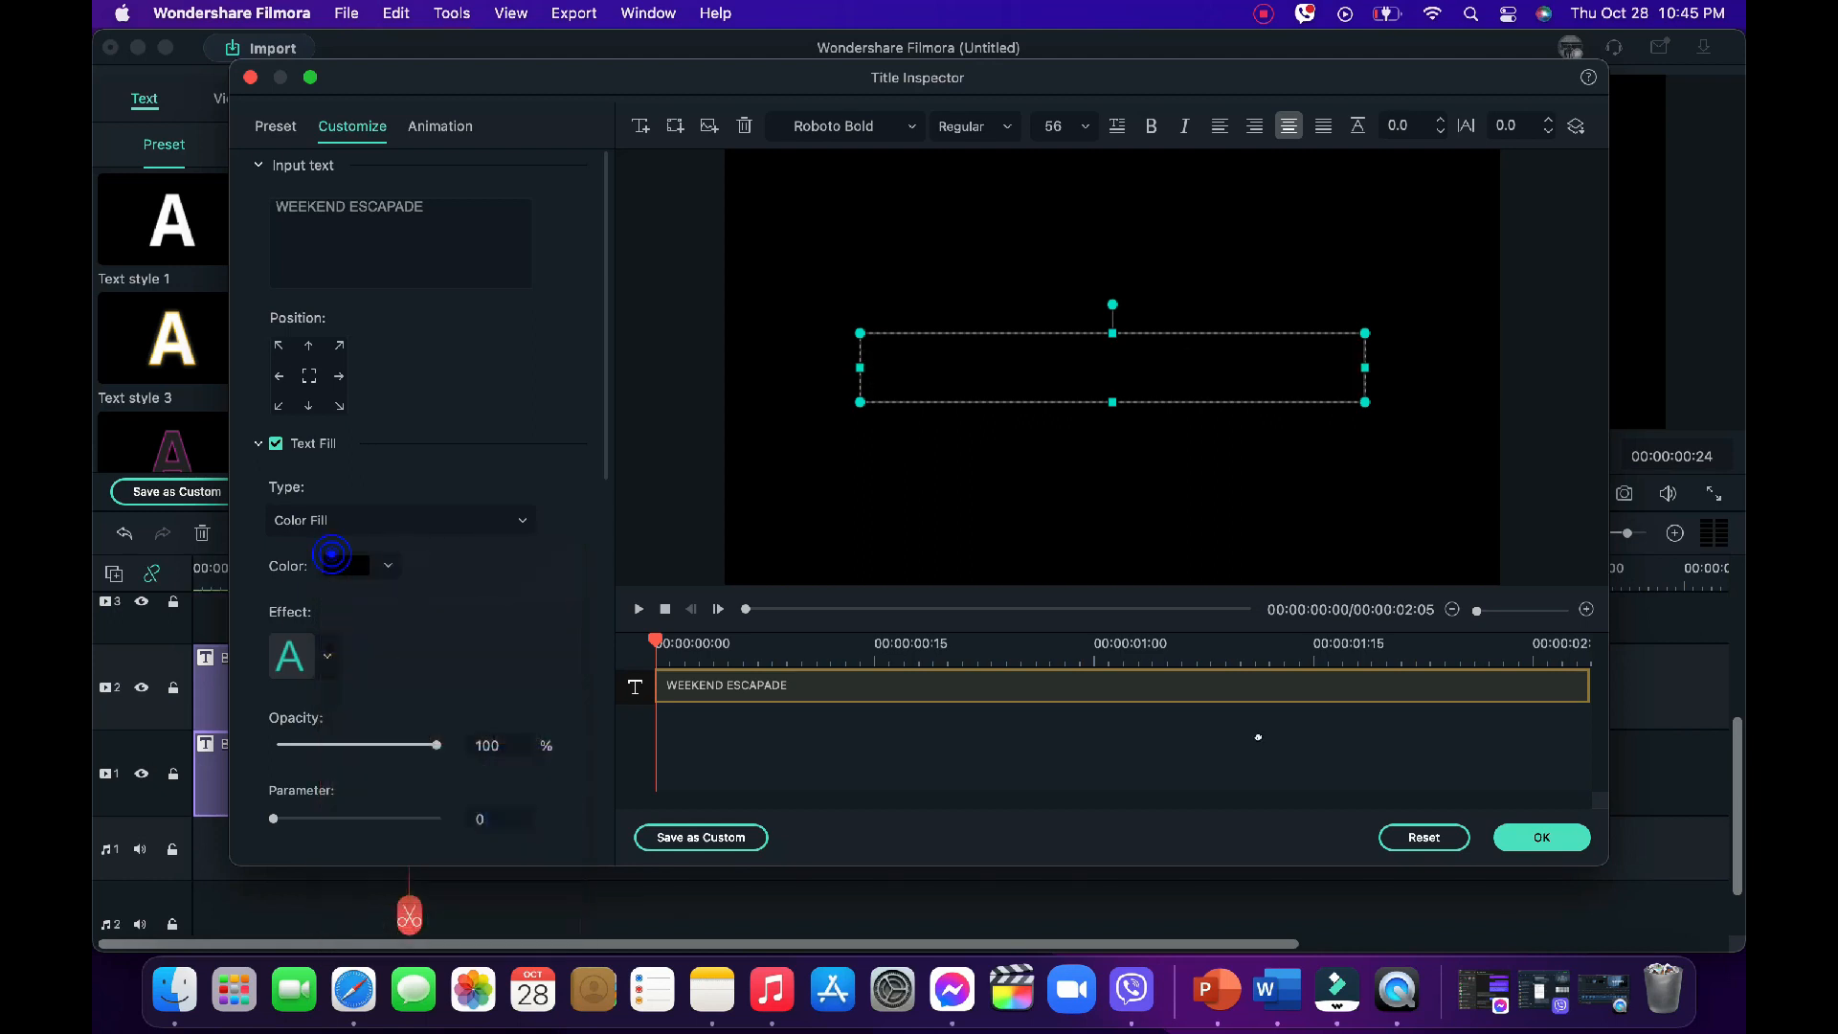
pyautogui.click(1523, 838)
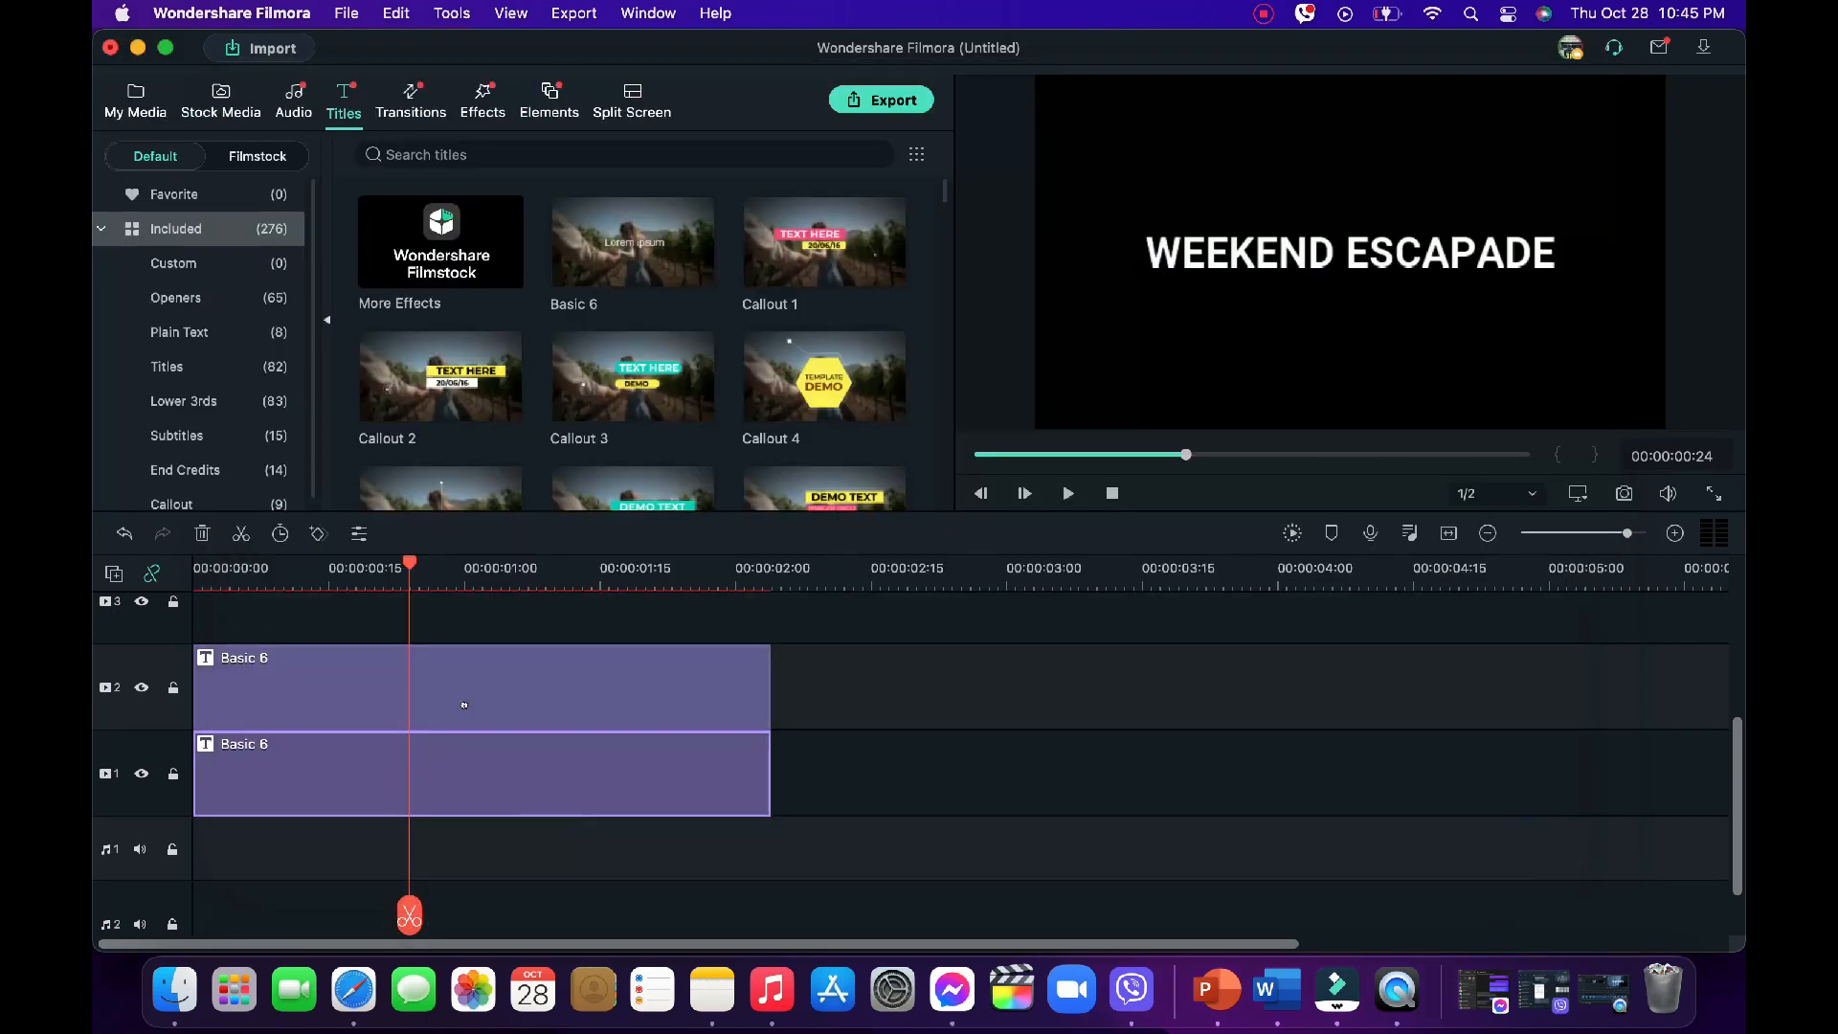
# - Split the title clips on tracks 2 and 1 at 00:00:01:15
pyautogui.moveTo(409, 560); pyautogui.dragTo(601, 574)
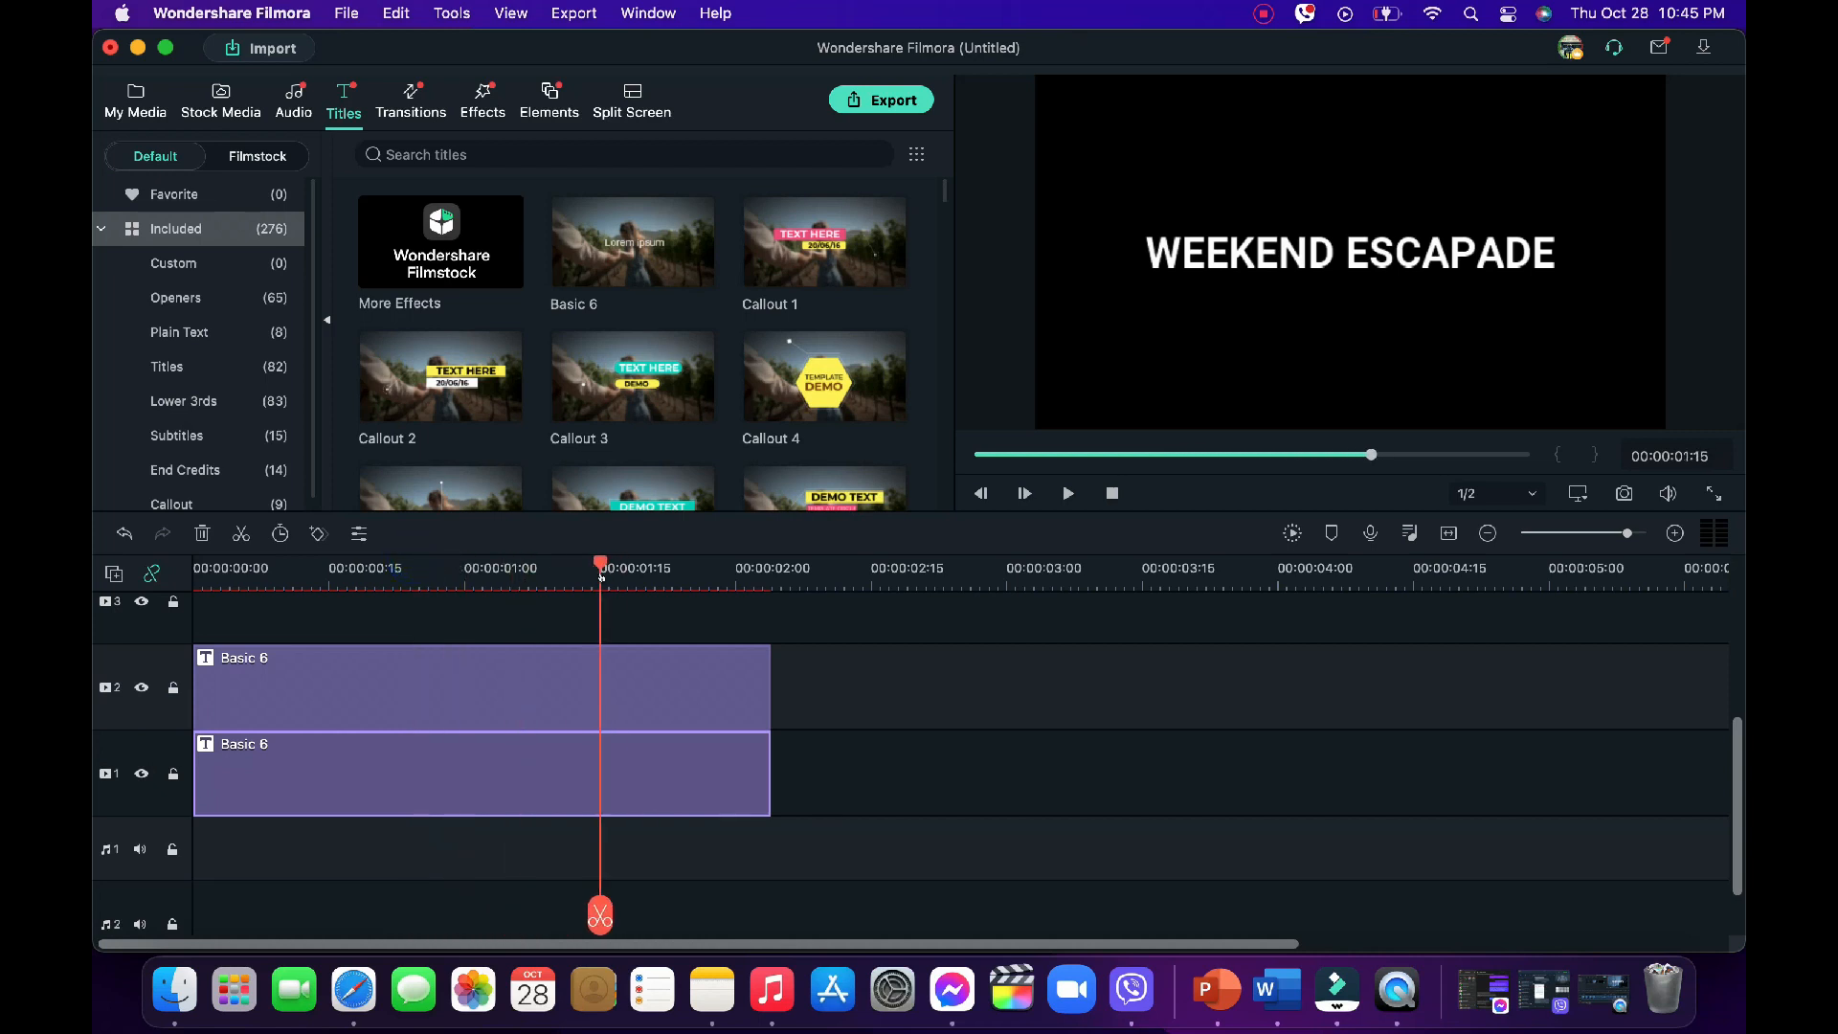
pyautogui.click(620, 708)
pyautogui.click(596, 900)
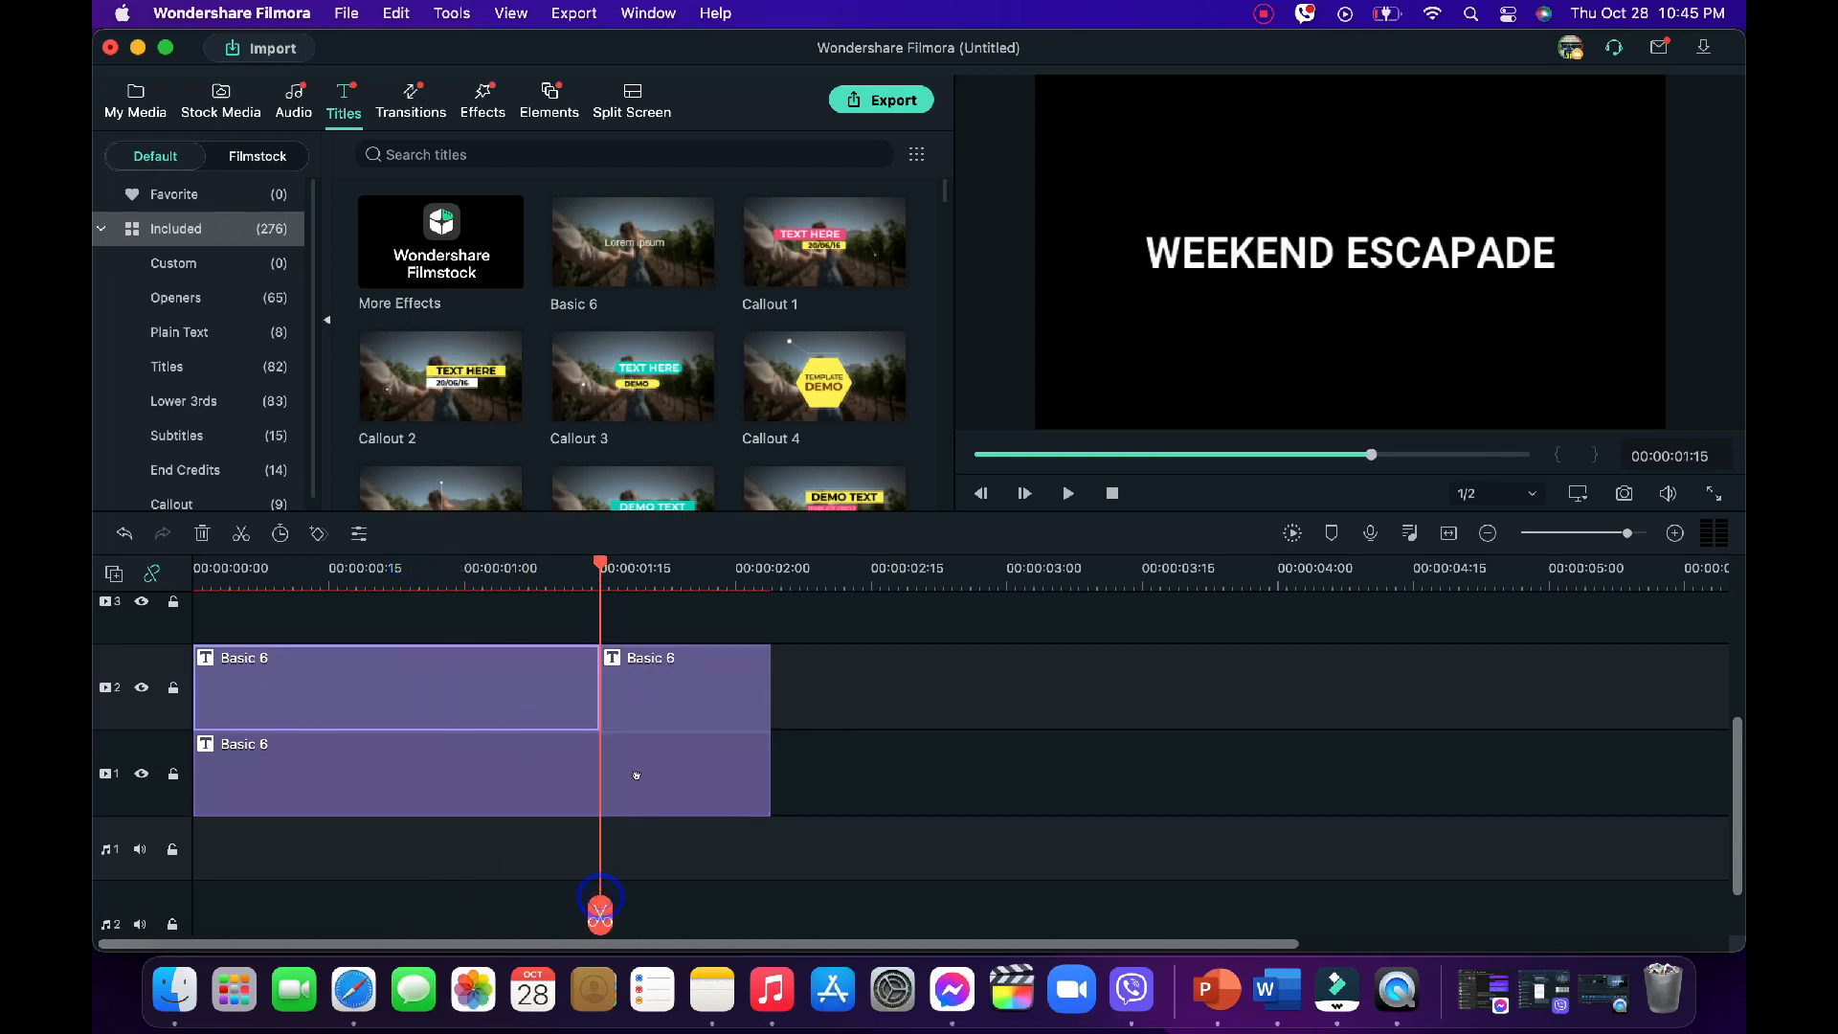
pyautogui.click(637, 773)
pyautogui.click(599, 904)
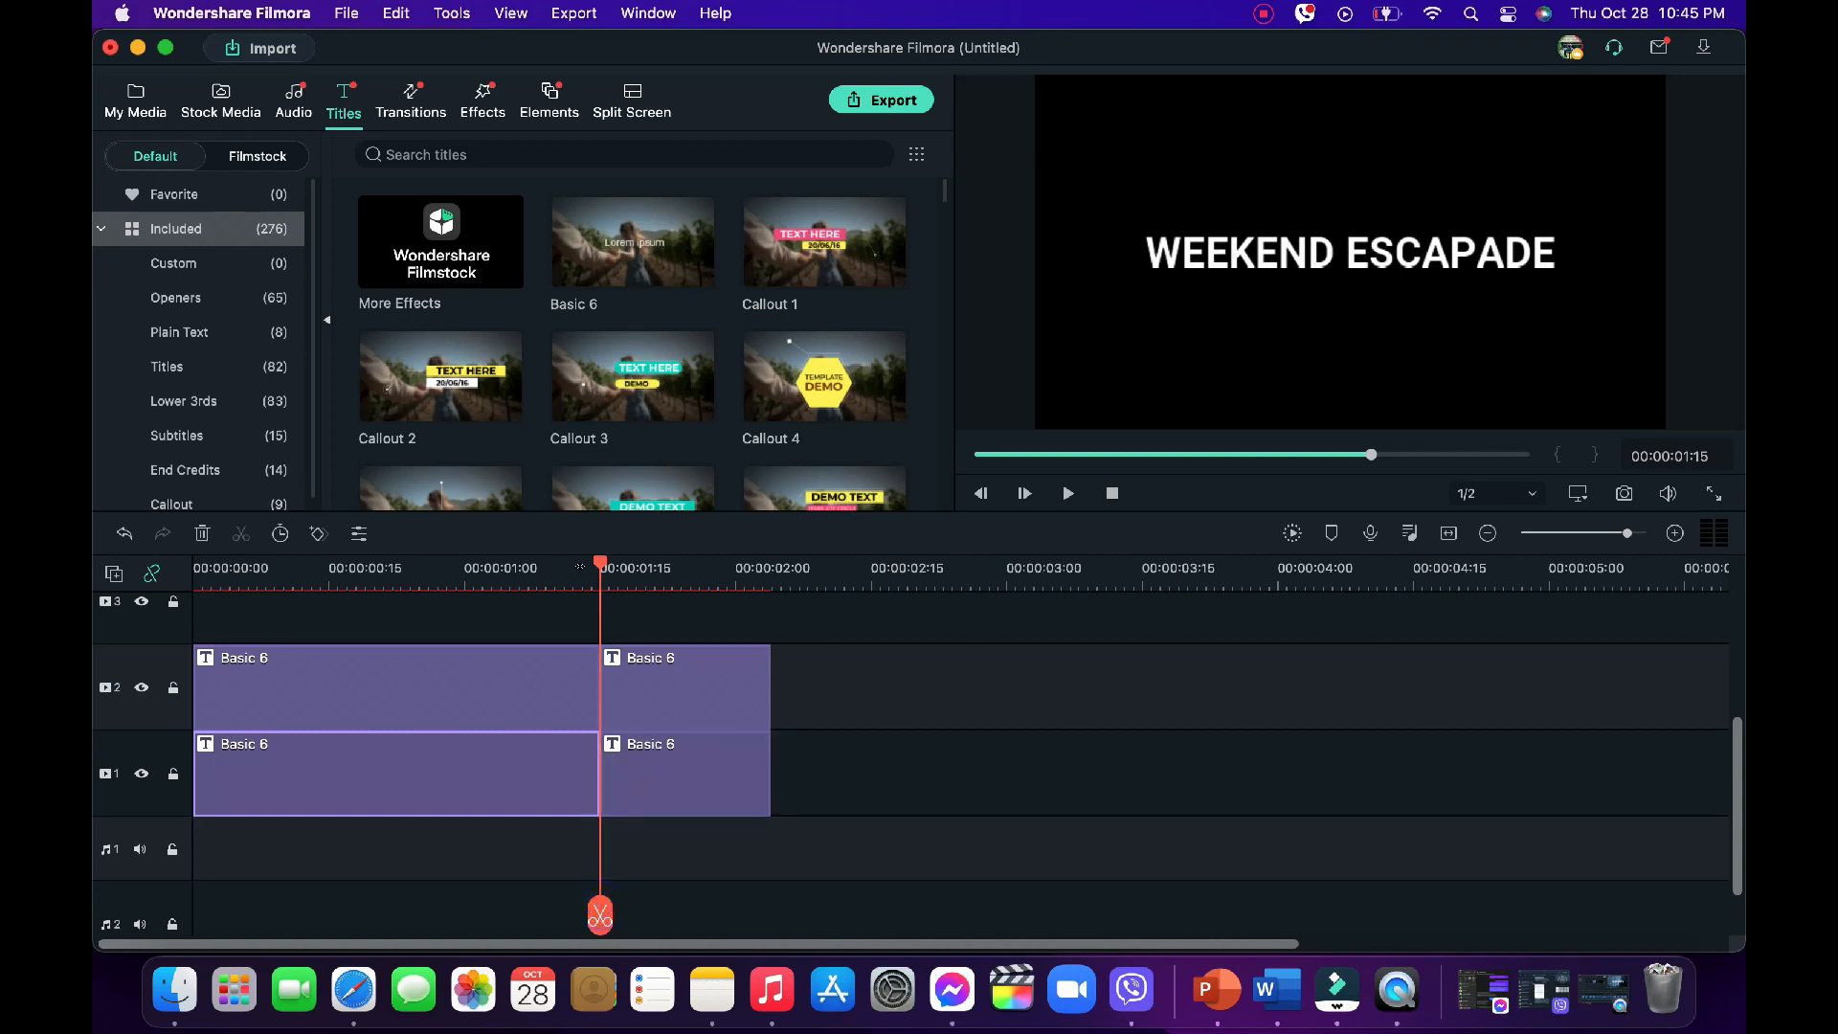
# - Search the transitions for DEPO, apply Deposit Up to the first title clip on track 2, and play the result from the start
pyautogui.moveTo(593, 564); pyautogui.dragTo(282, 565)
pyautogui.click(410, 101)
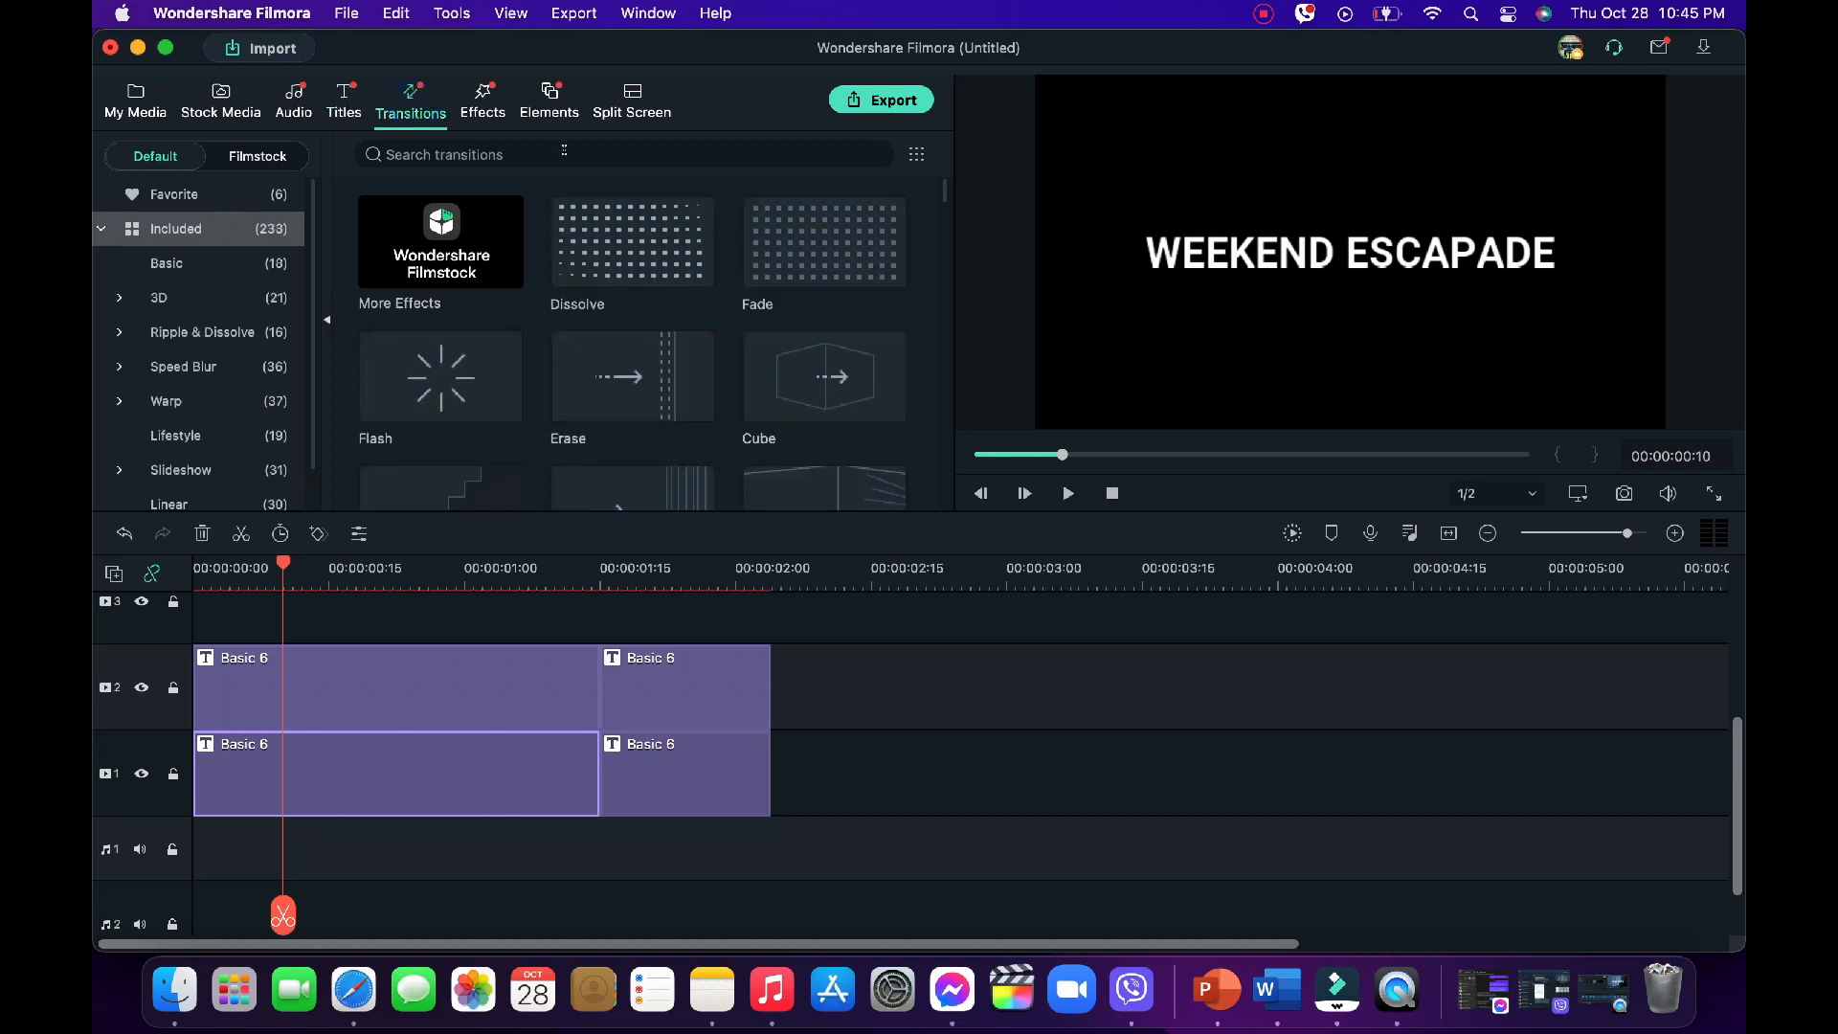
pyautogui.click(565, 153)
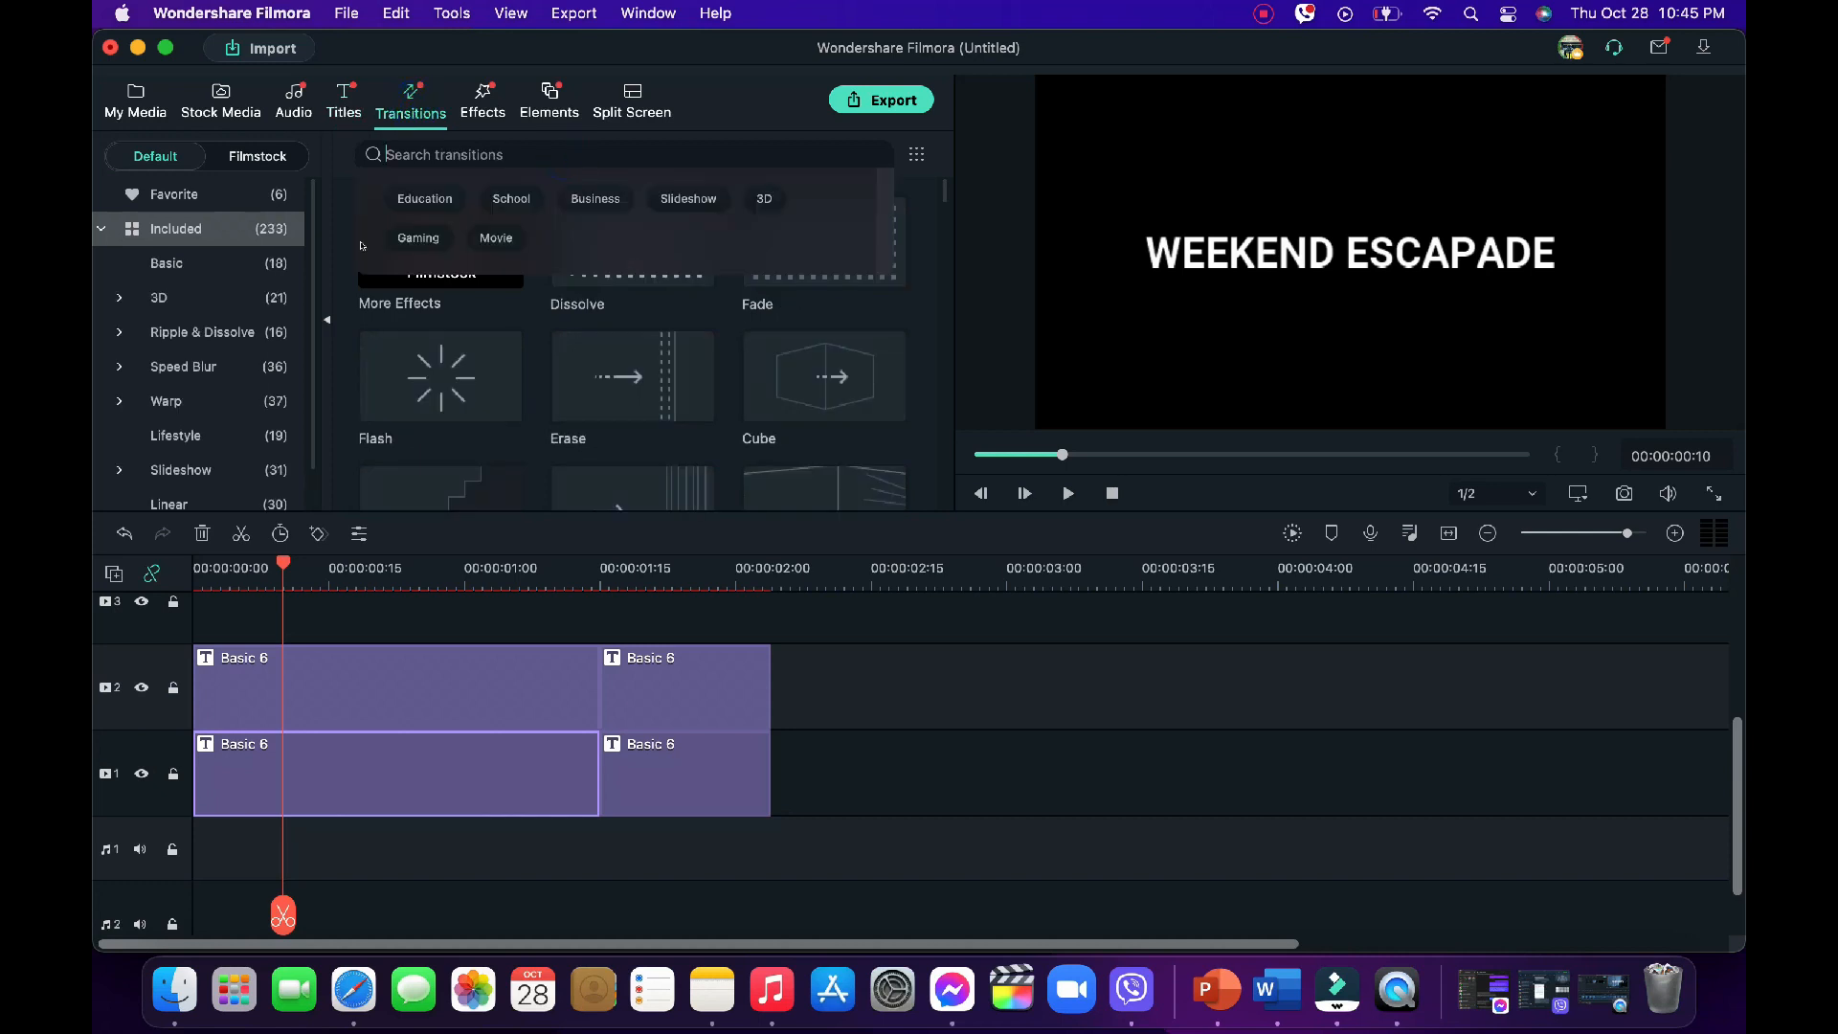
pyautogui.write('DE')
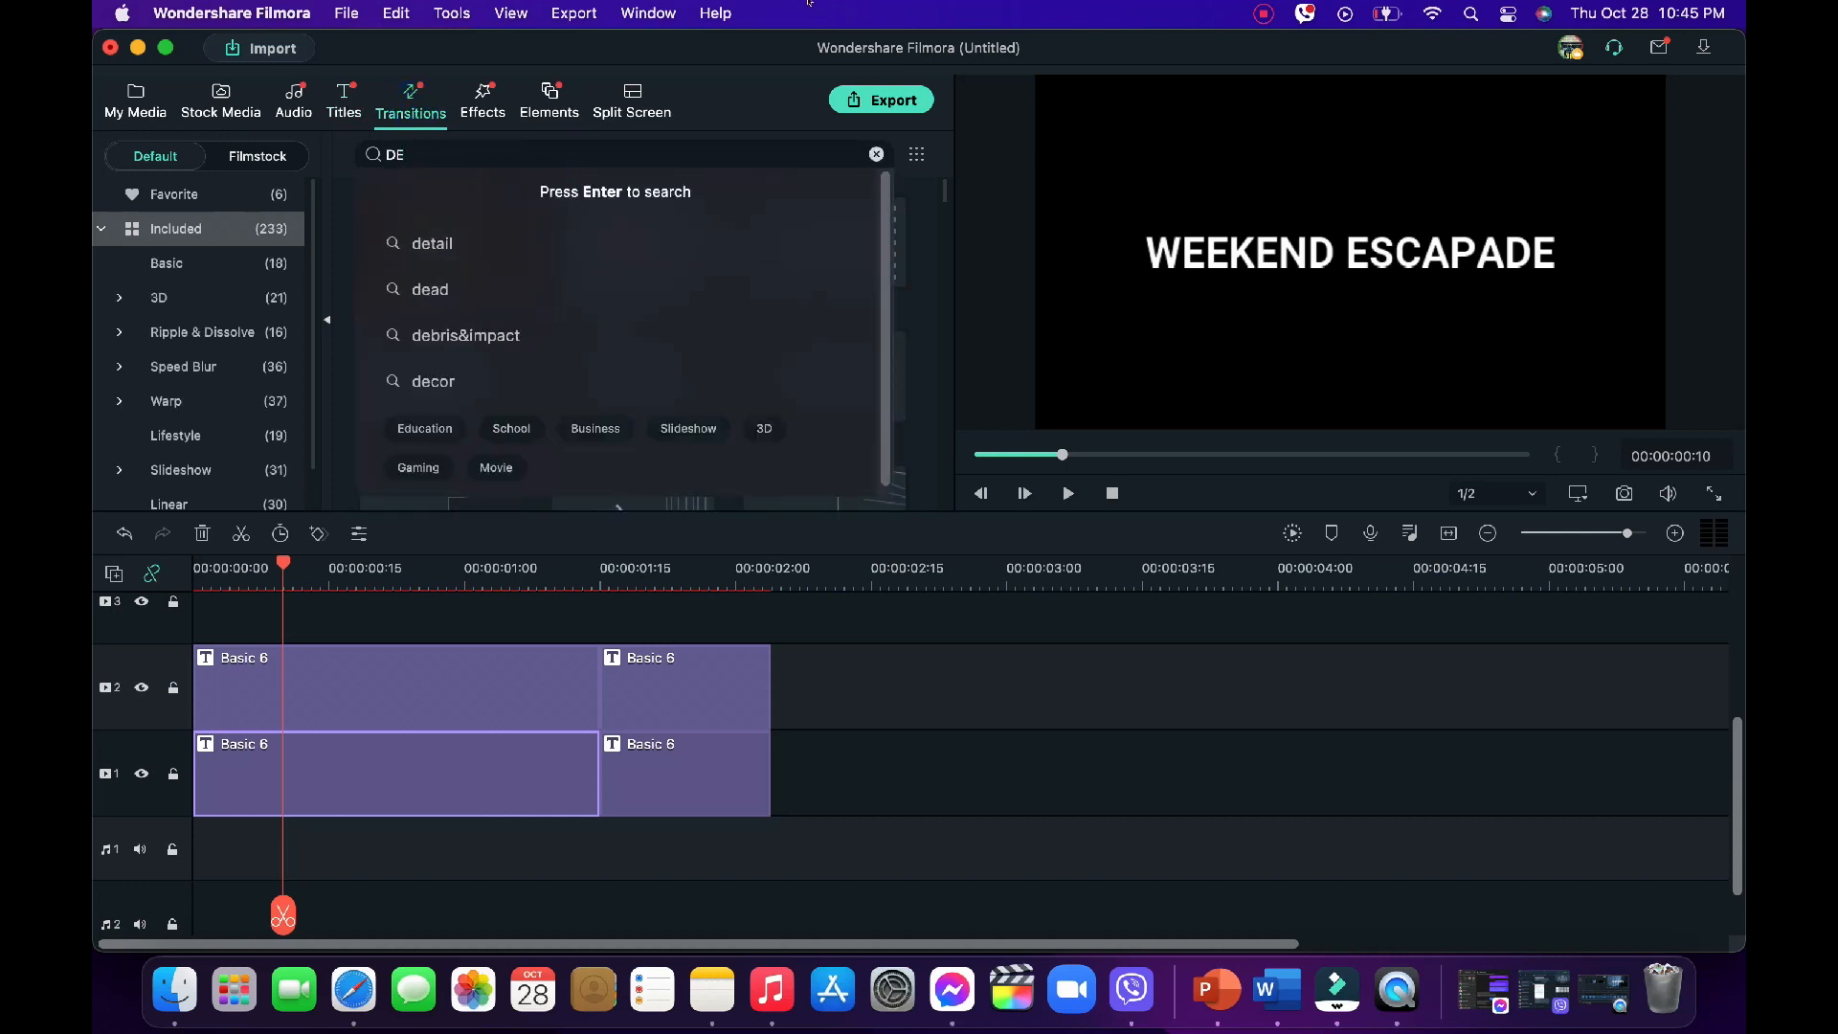
pyautogui.write('PO')
pyautogui.press('Return')
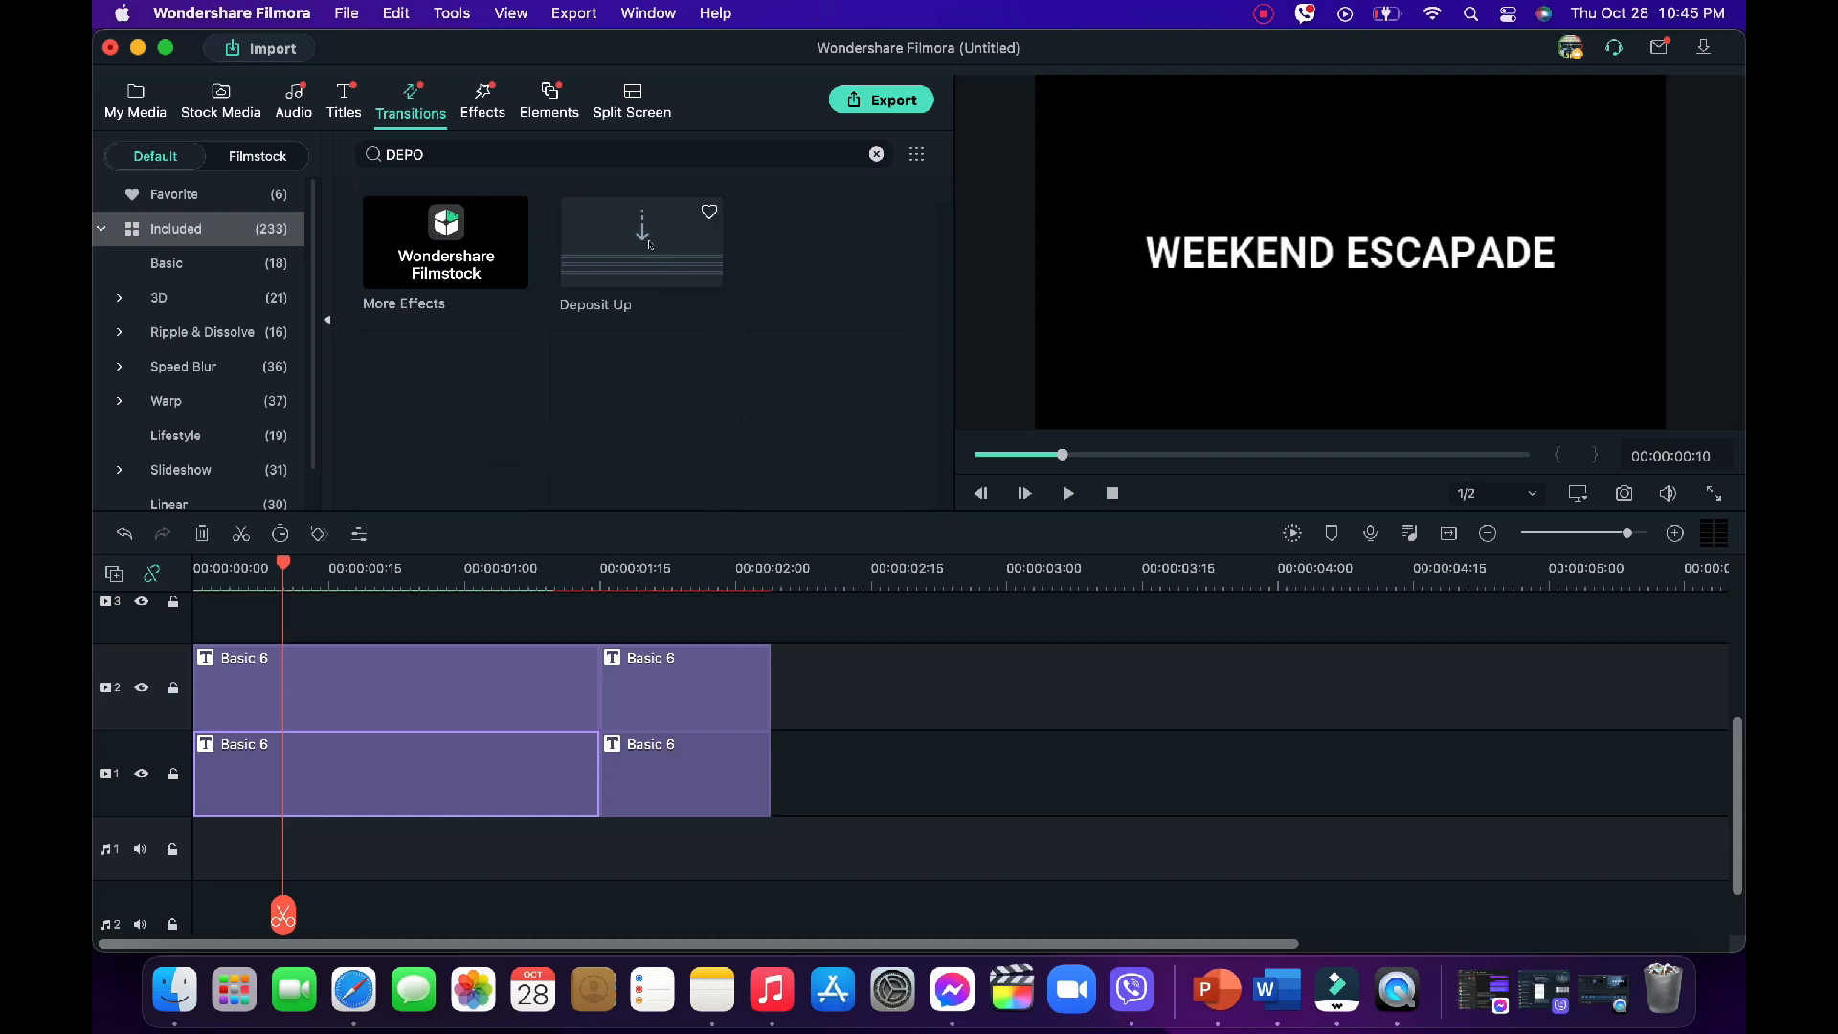
pyautogui.moveTo(649, 246); pyautogui.dragTo(278, 678)
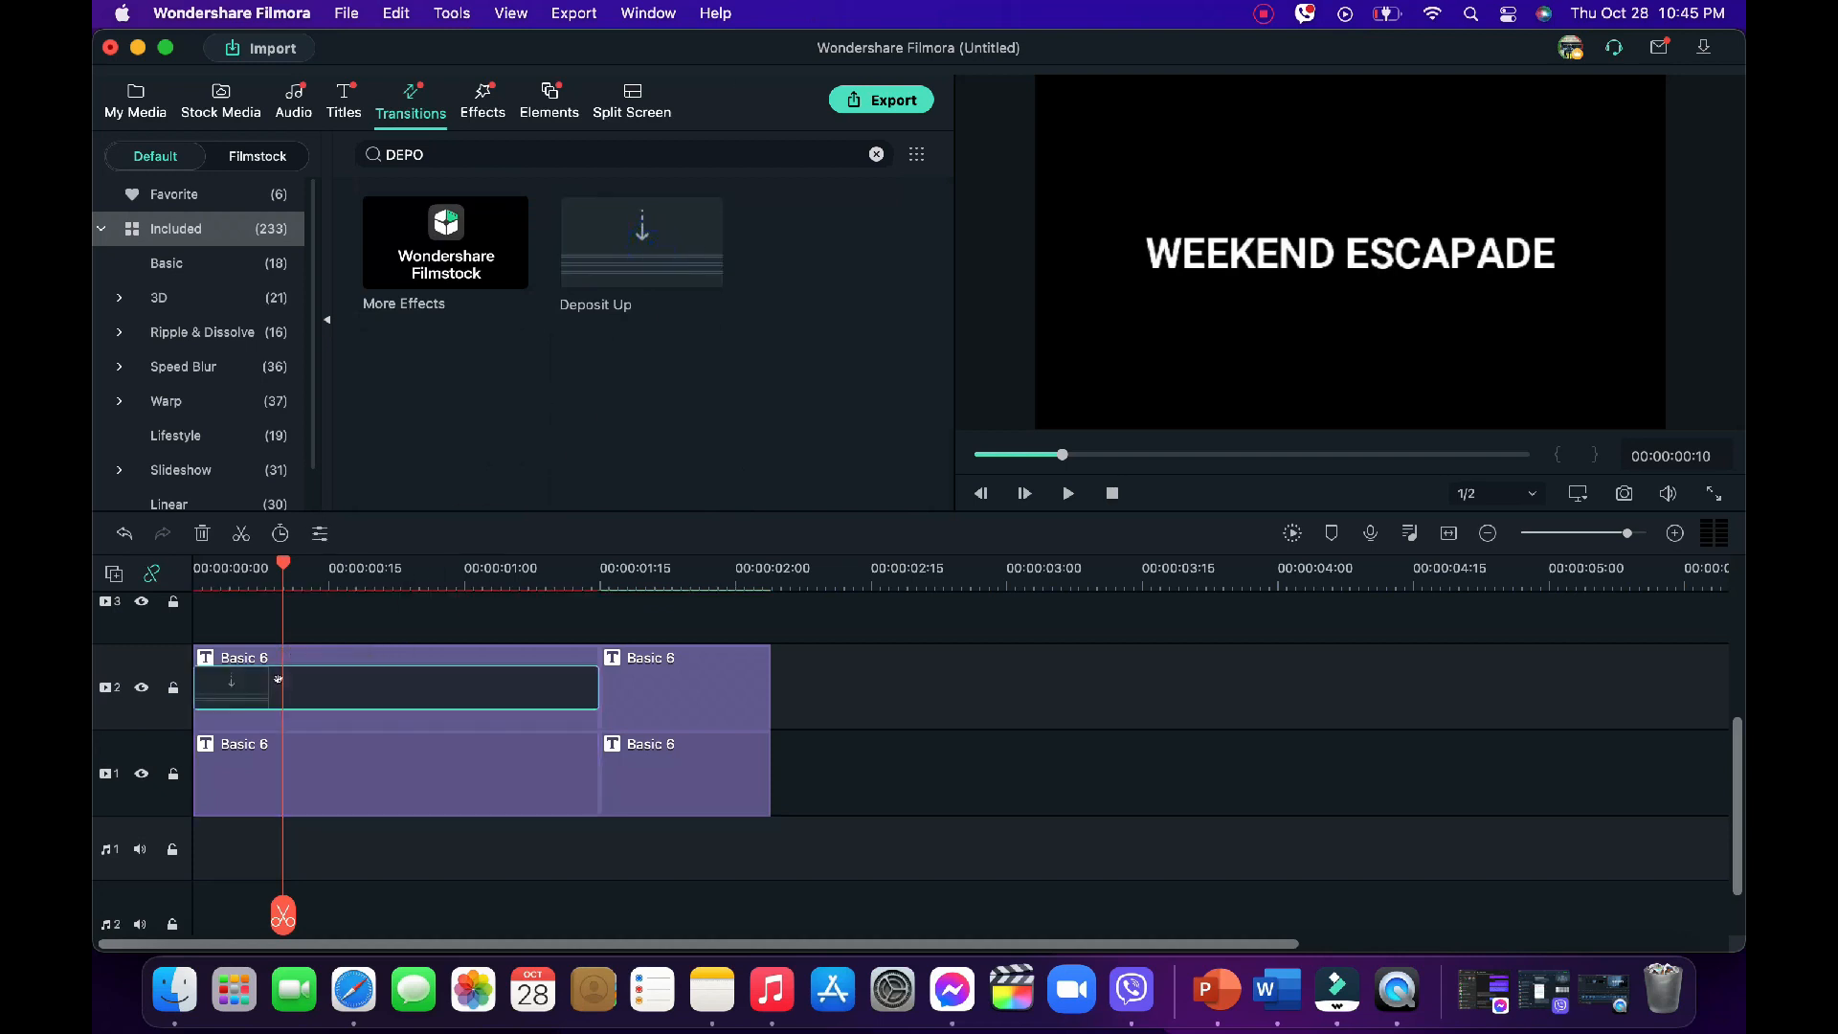
pyautogui.moveTo(283, 563); pyautogui.dragTo(156, 594)
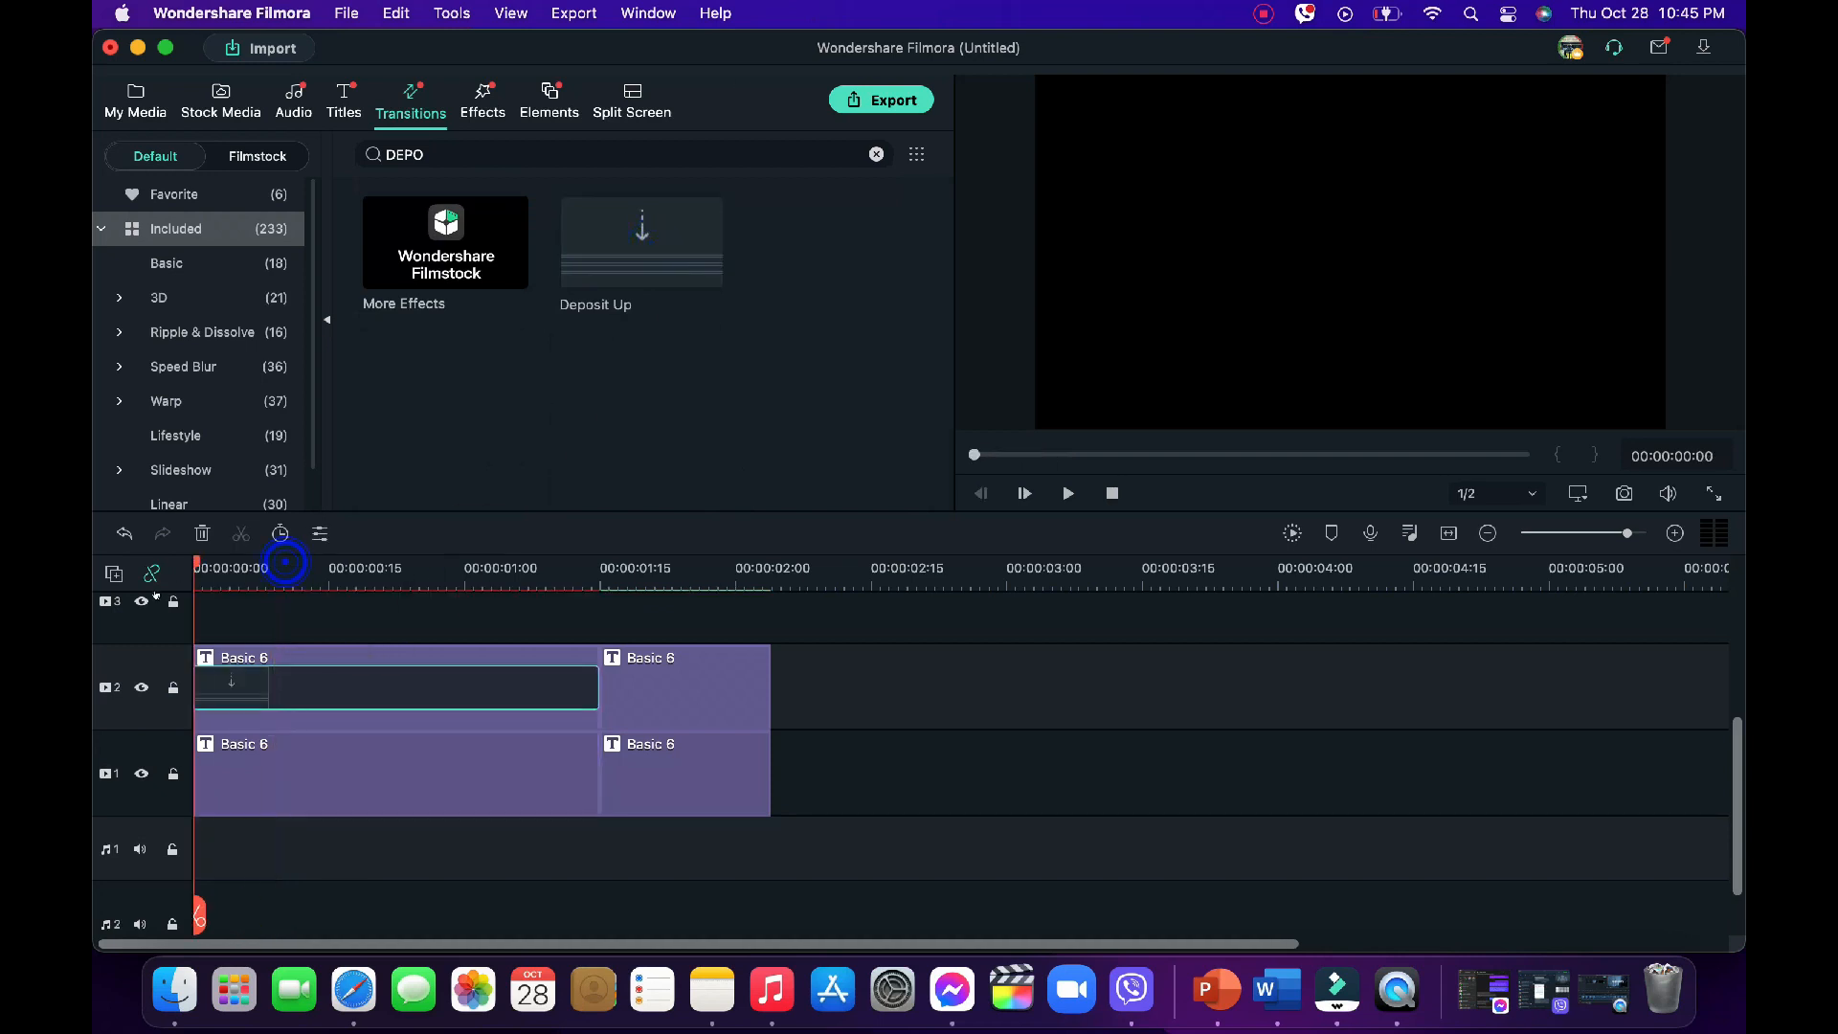
pyautogui.press('space')
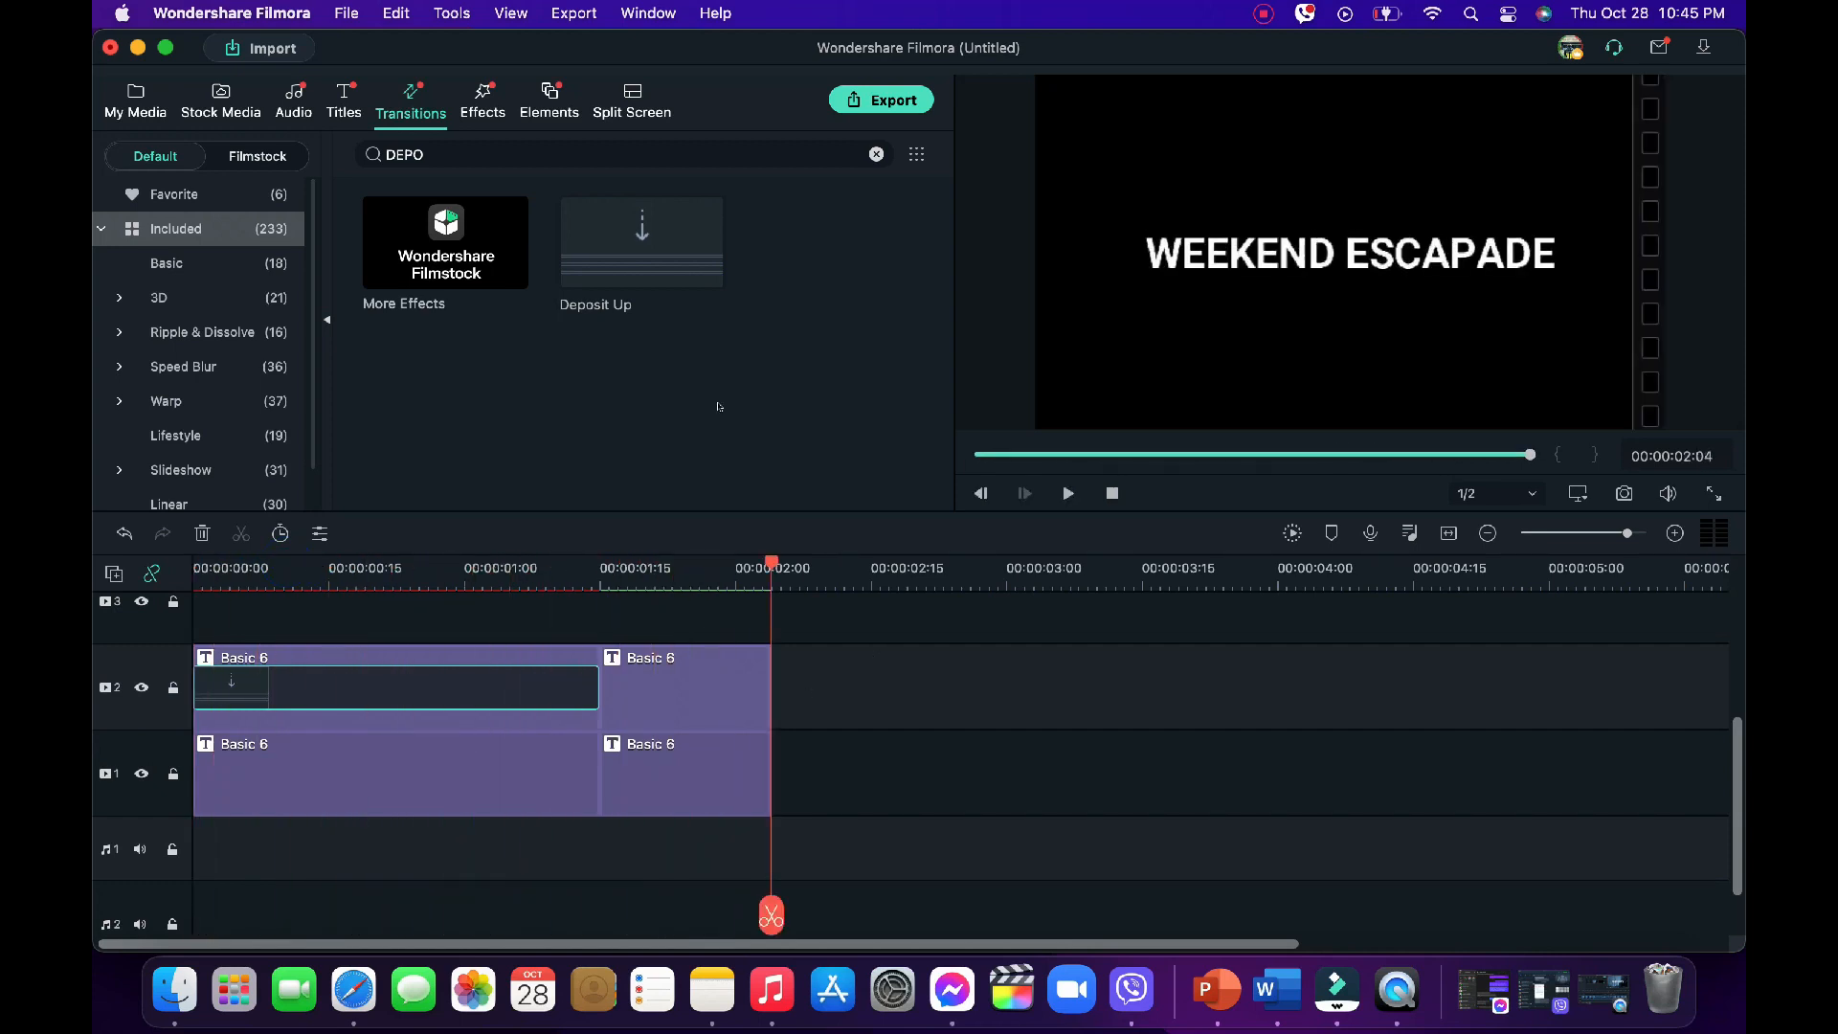
# - Export the video to the Desktop in MOV format with the name GLITCH WEEKEND
pyautogui.click(574, 13)
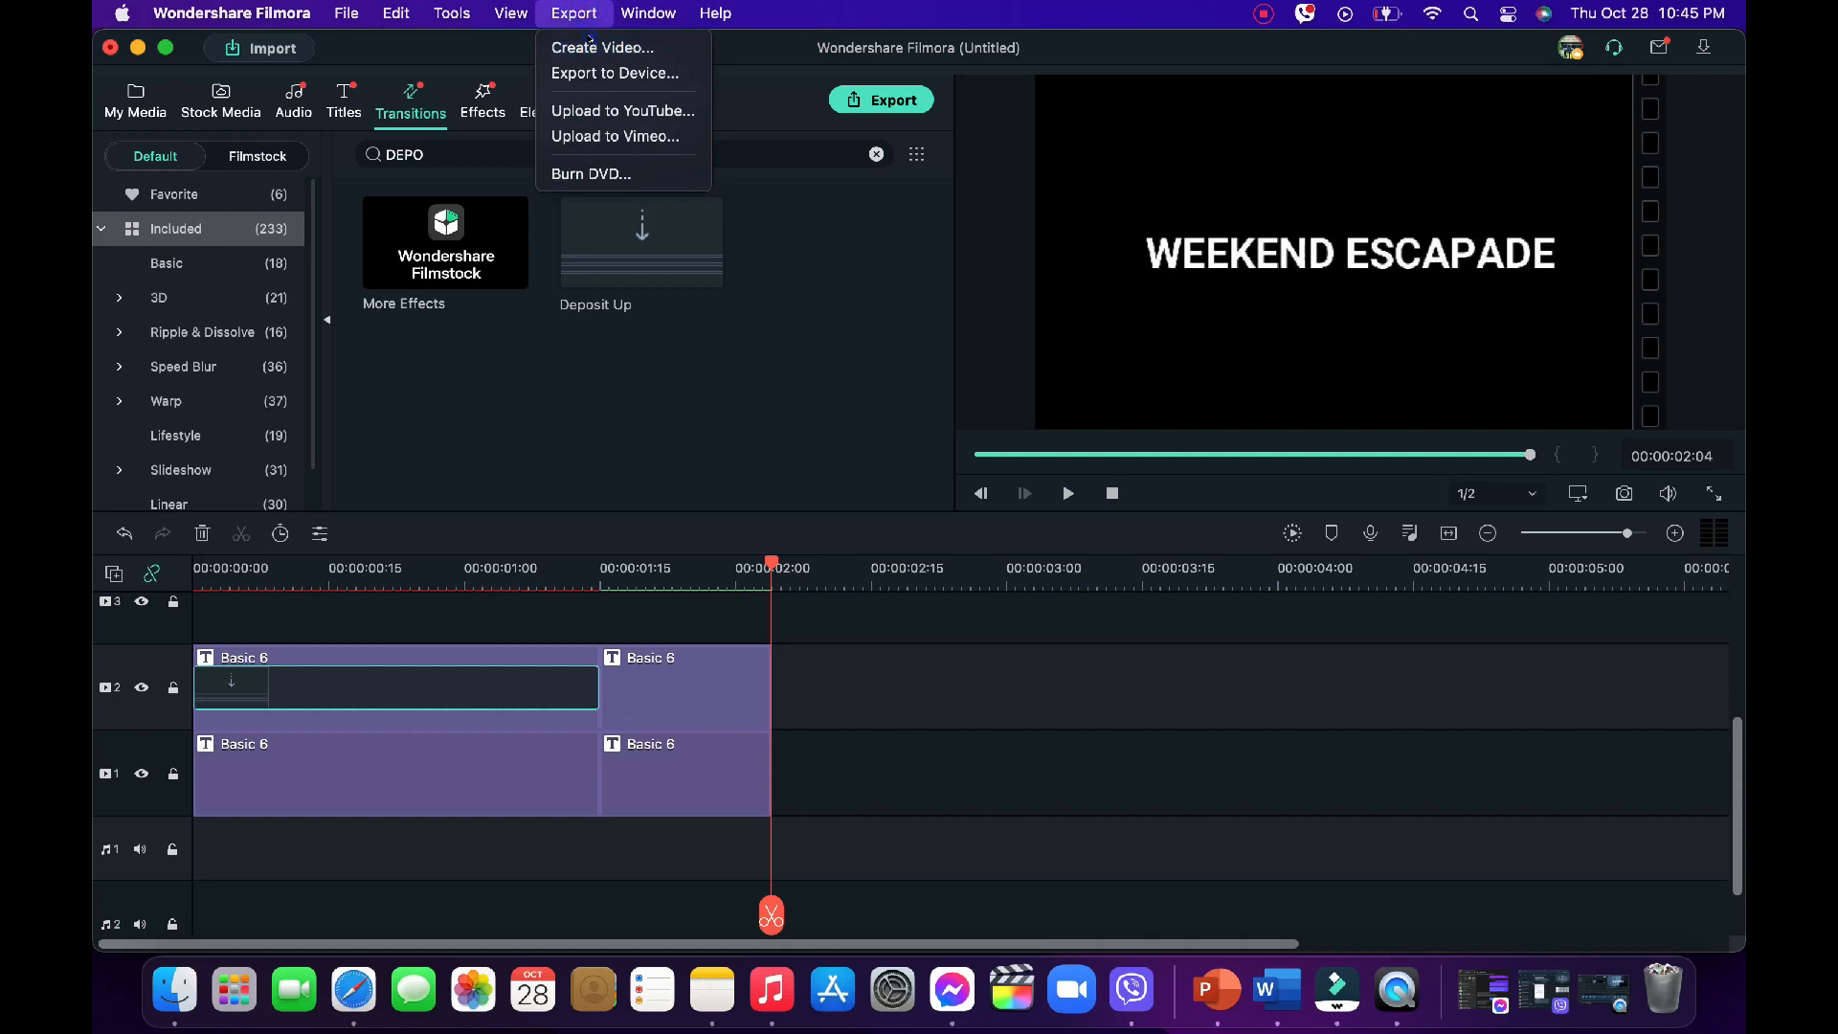
pyautogui.click(594, 46)
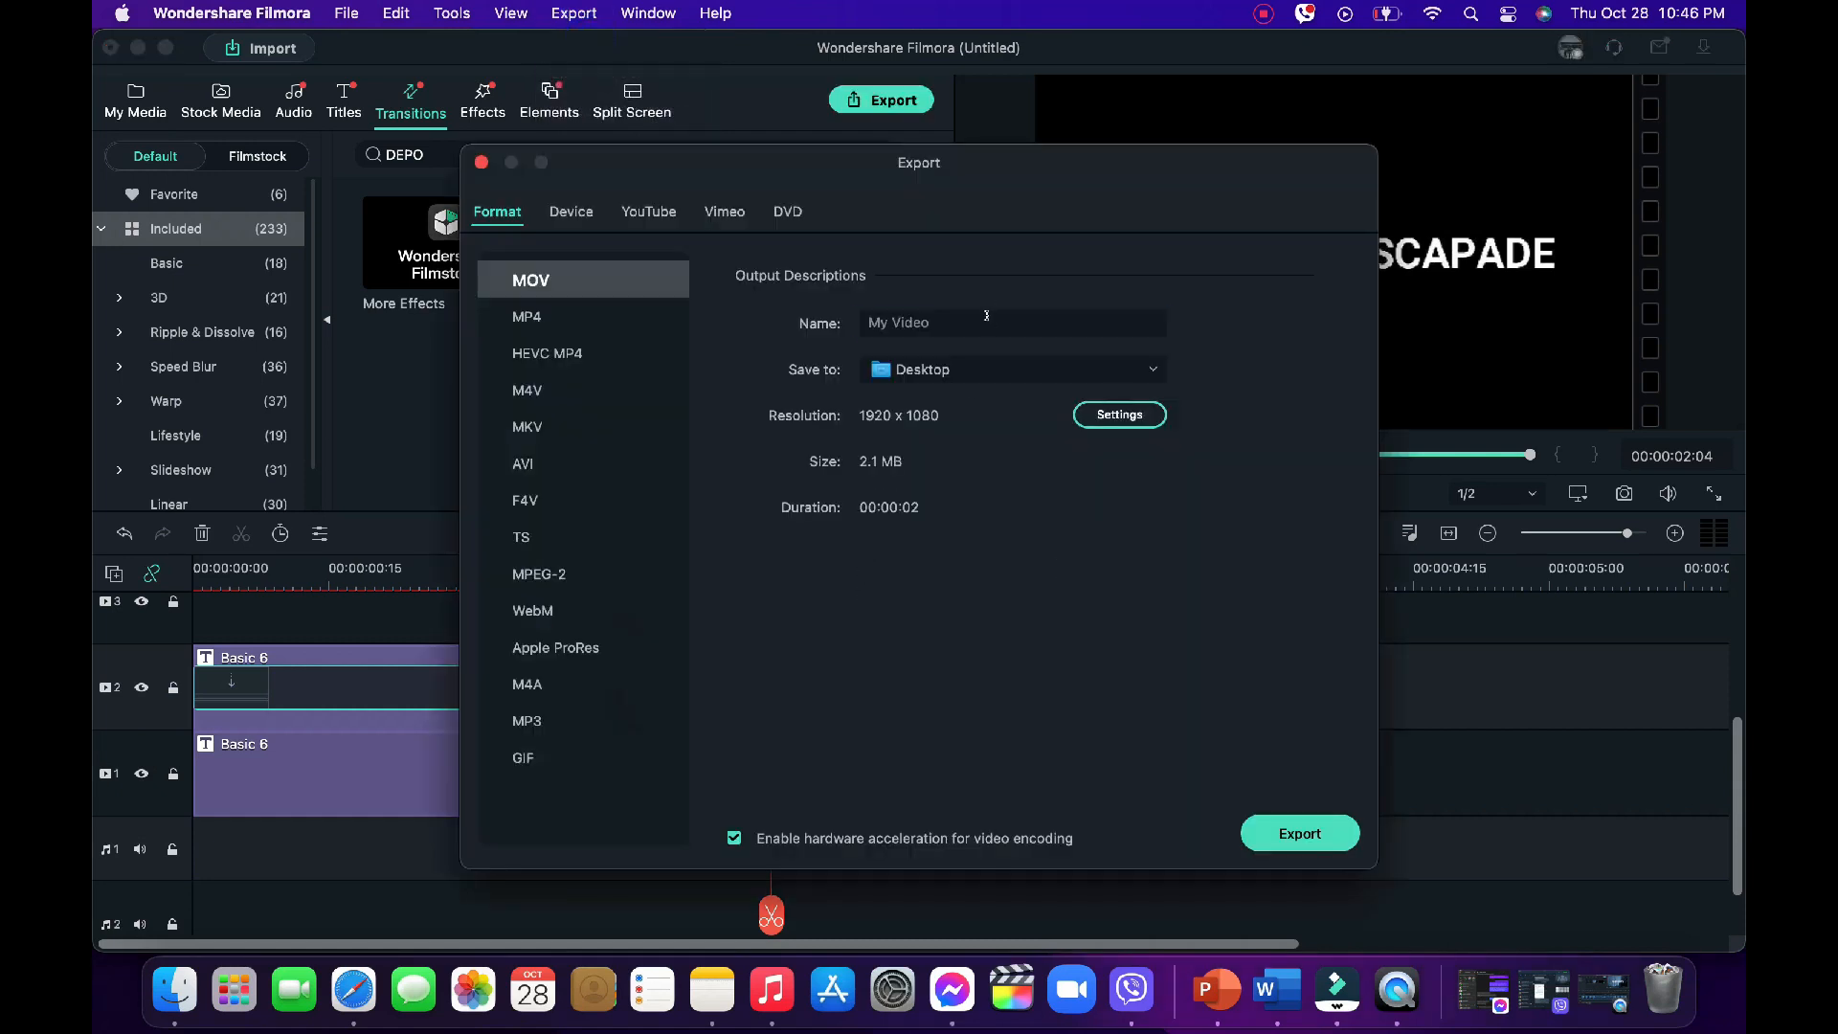
pyautogui.click(986, 316)
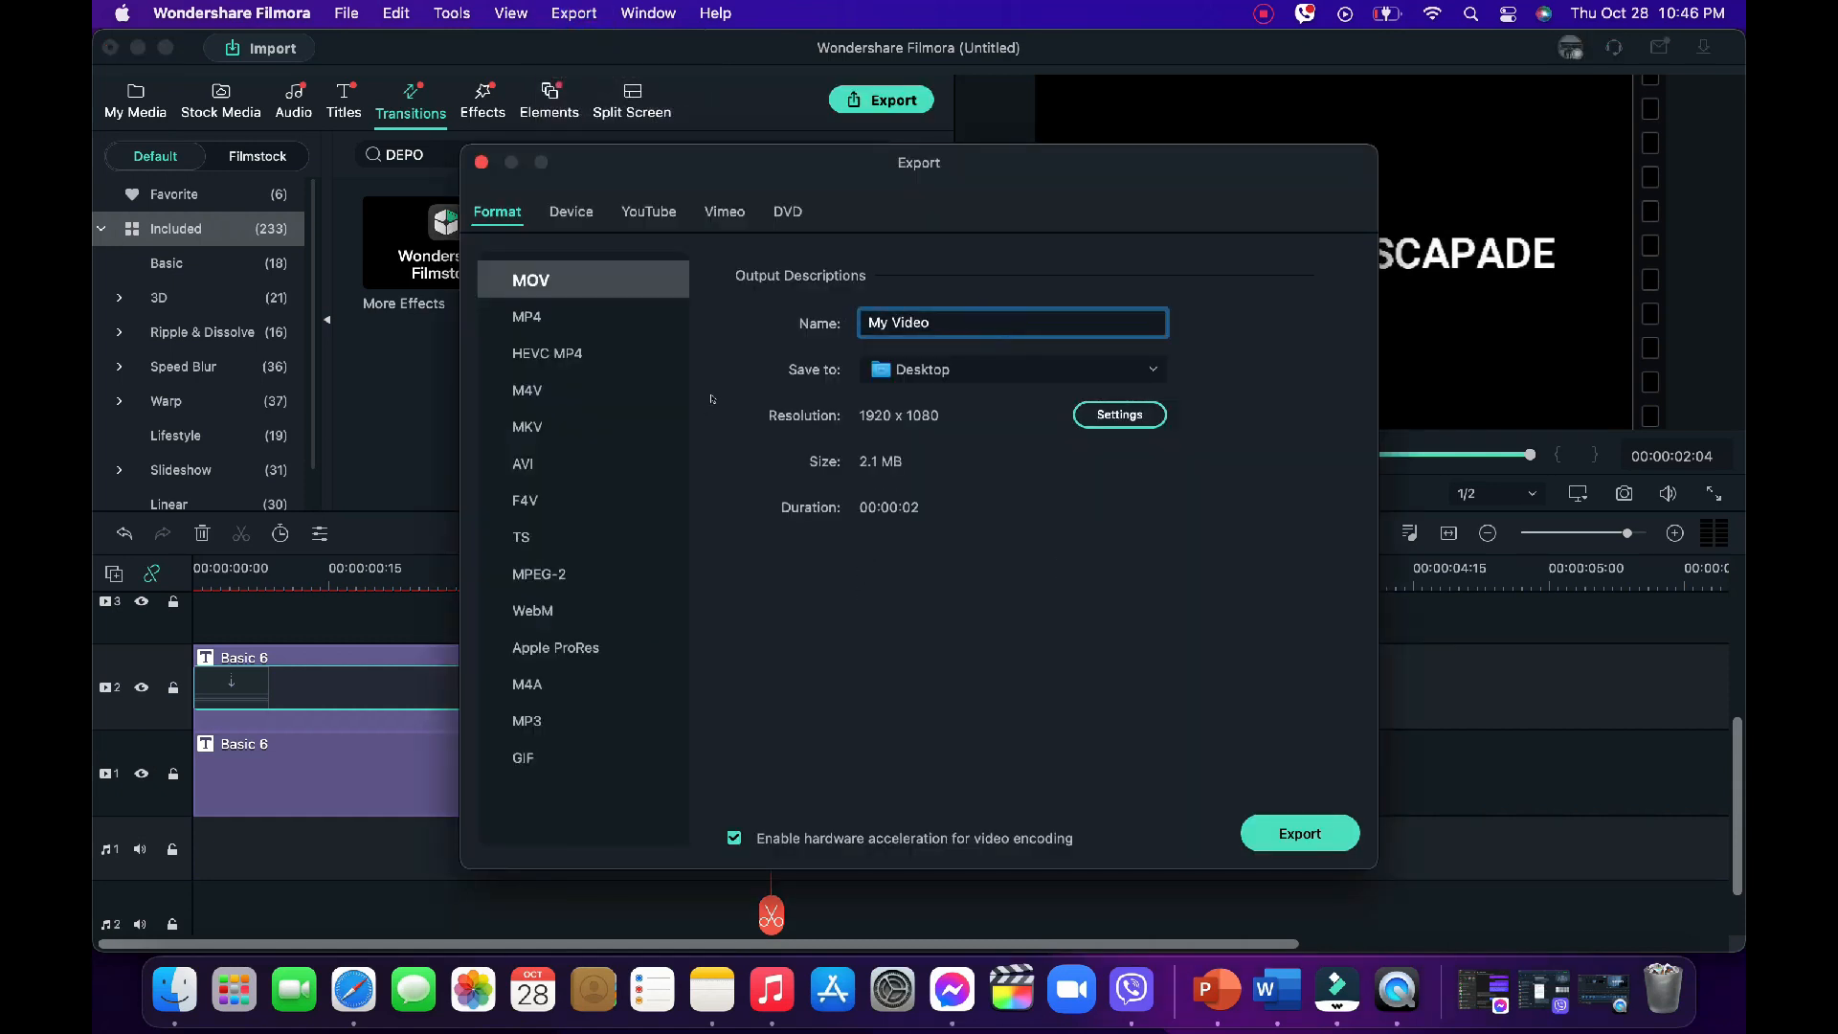
pyautogui.write('GLITCH WEEKEND')
pyautogui.click(1301, 833)
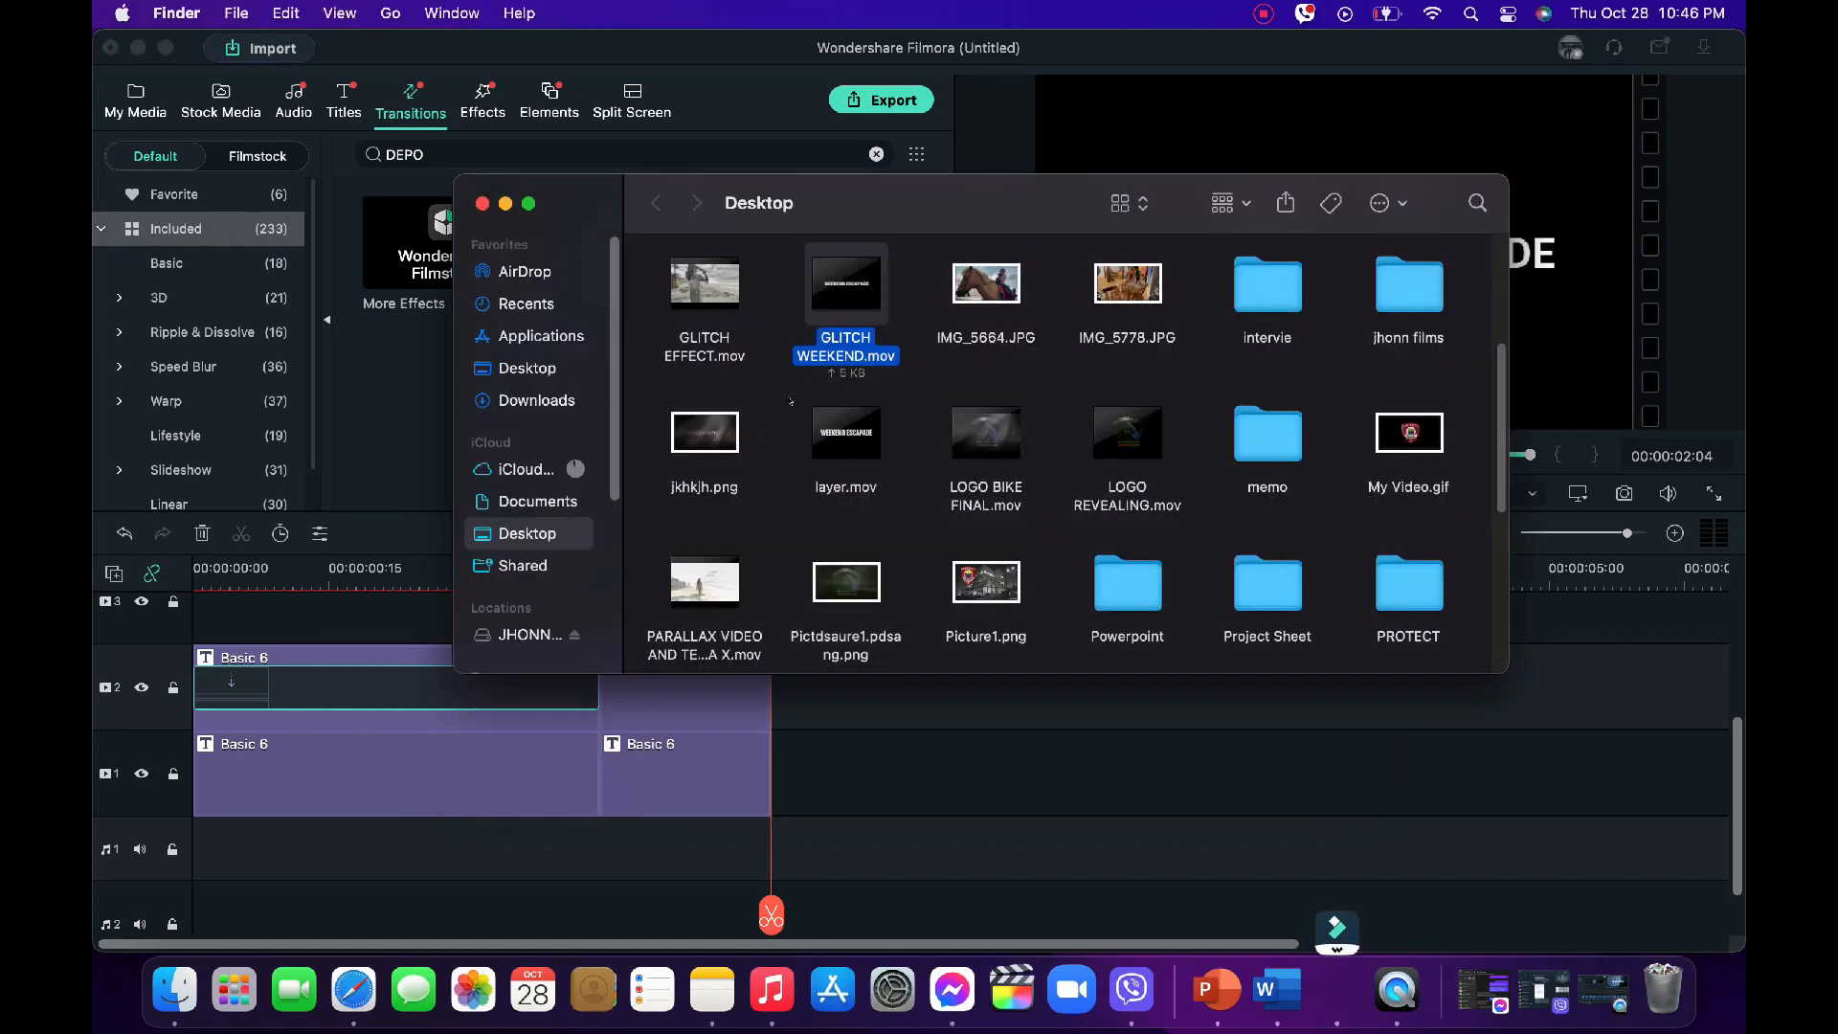
# - Bring the exported GLITCH WEEKEND.mov from the Desktop onto track 1, directly after the title clips
pyautogui.click(969, 699)
pyautogui.click(970, 600)
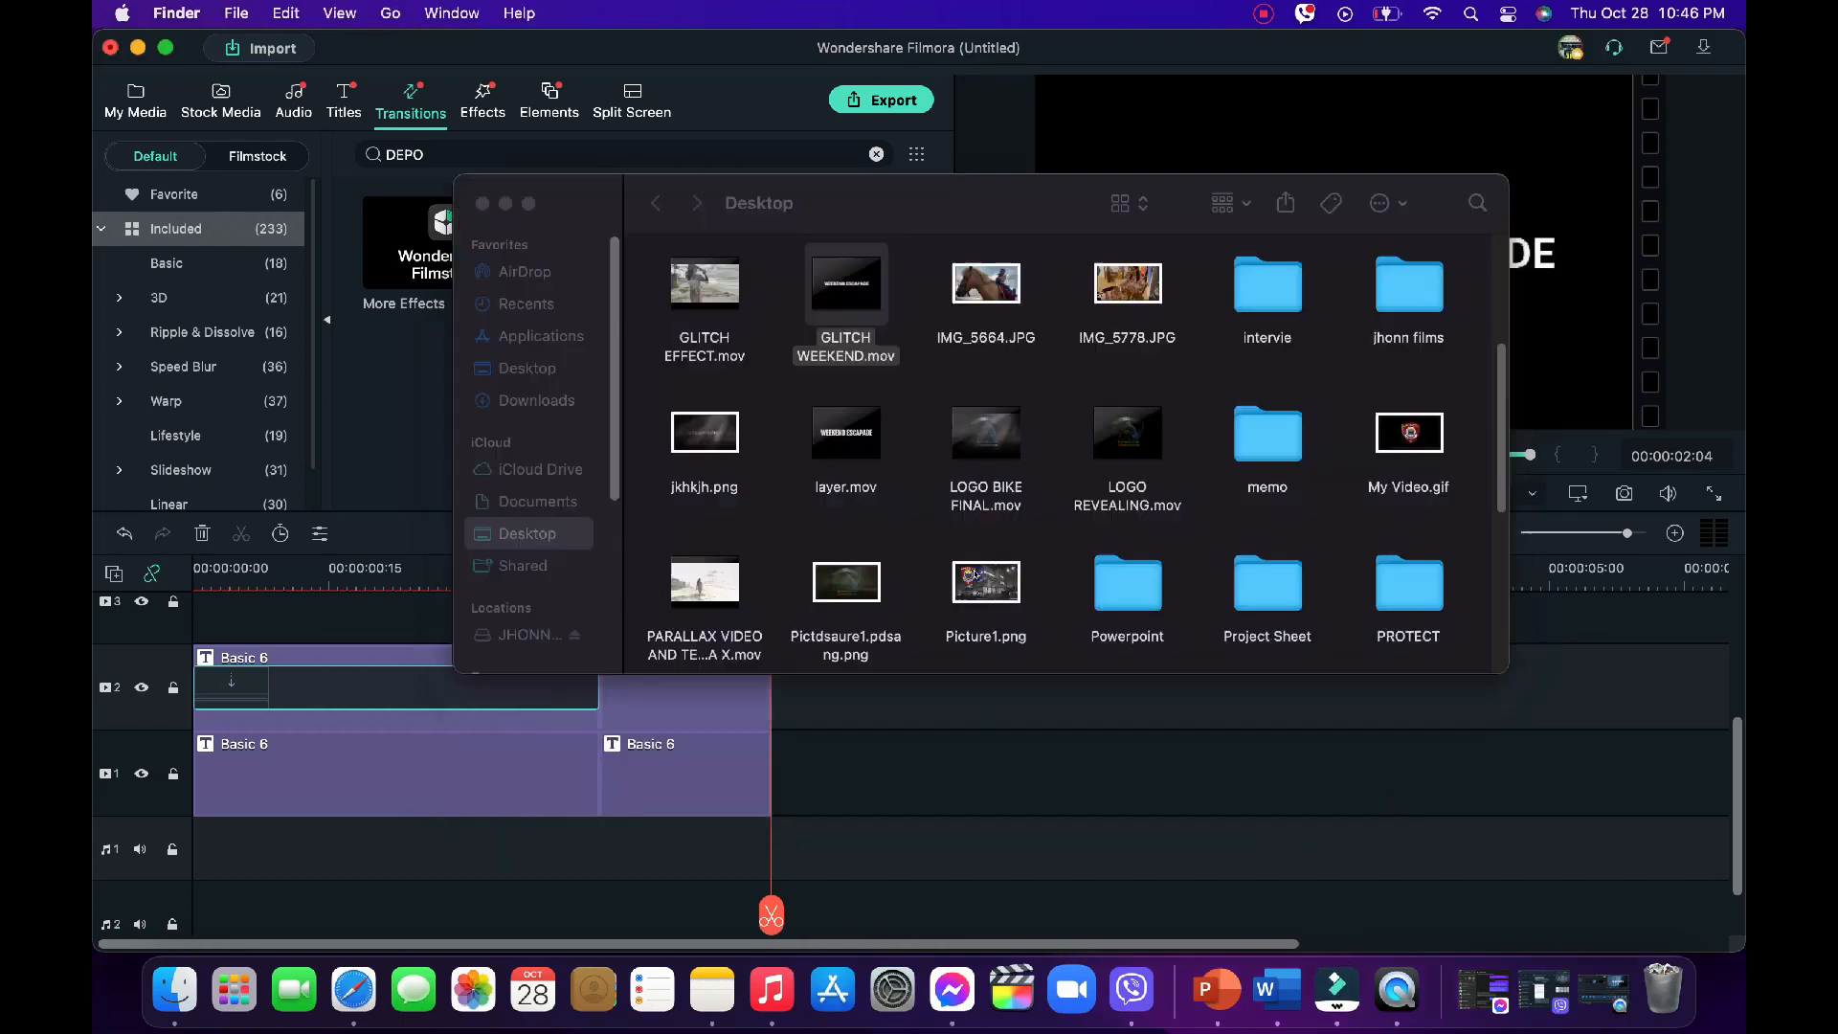
pyautogui.moveTo(861, 309); pyautogui.dragTo(965, 752)
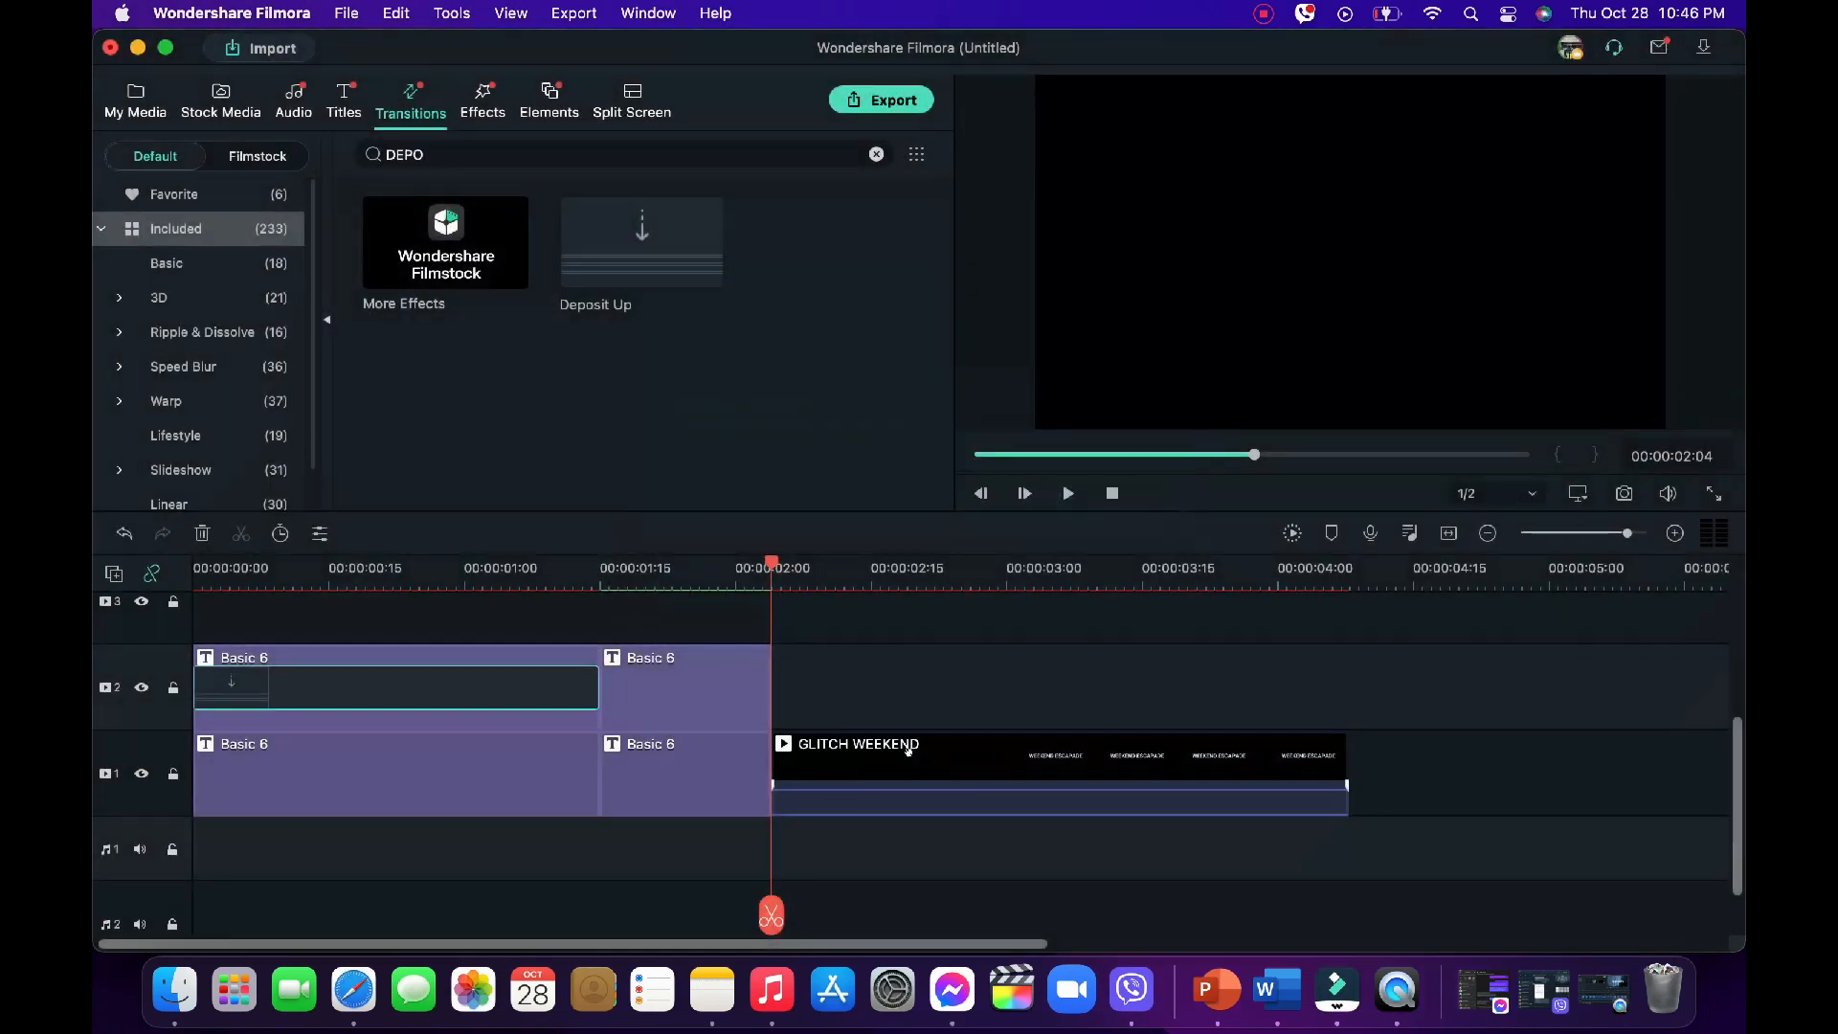
# - Delete all the Basic 6 title clips from tracks 1 and 2, keeping the GLITCH WEEKEND clip
pyautogui.click(911, 747)
pyautogui.click(820, 686)
pyautogui.moveTo(659, 621); pyautogui.dragTo(638, 639)
pyautogui.moveTo(382, 871); pyautogui.dragTo(359, 824)
pyautogui.press('Delete')
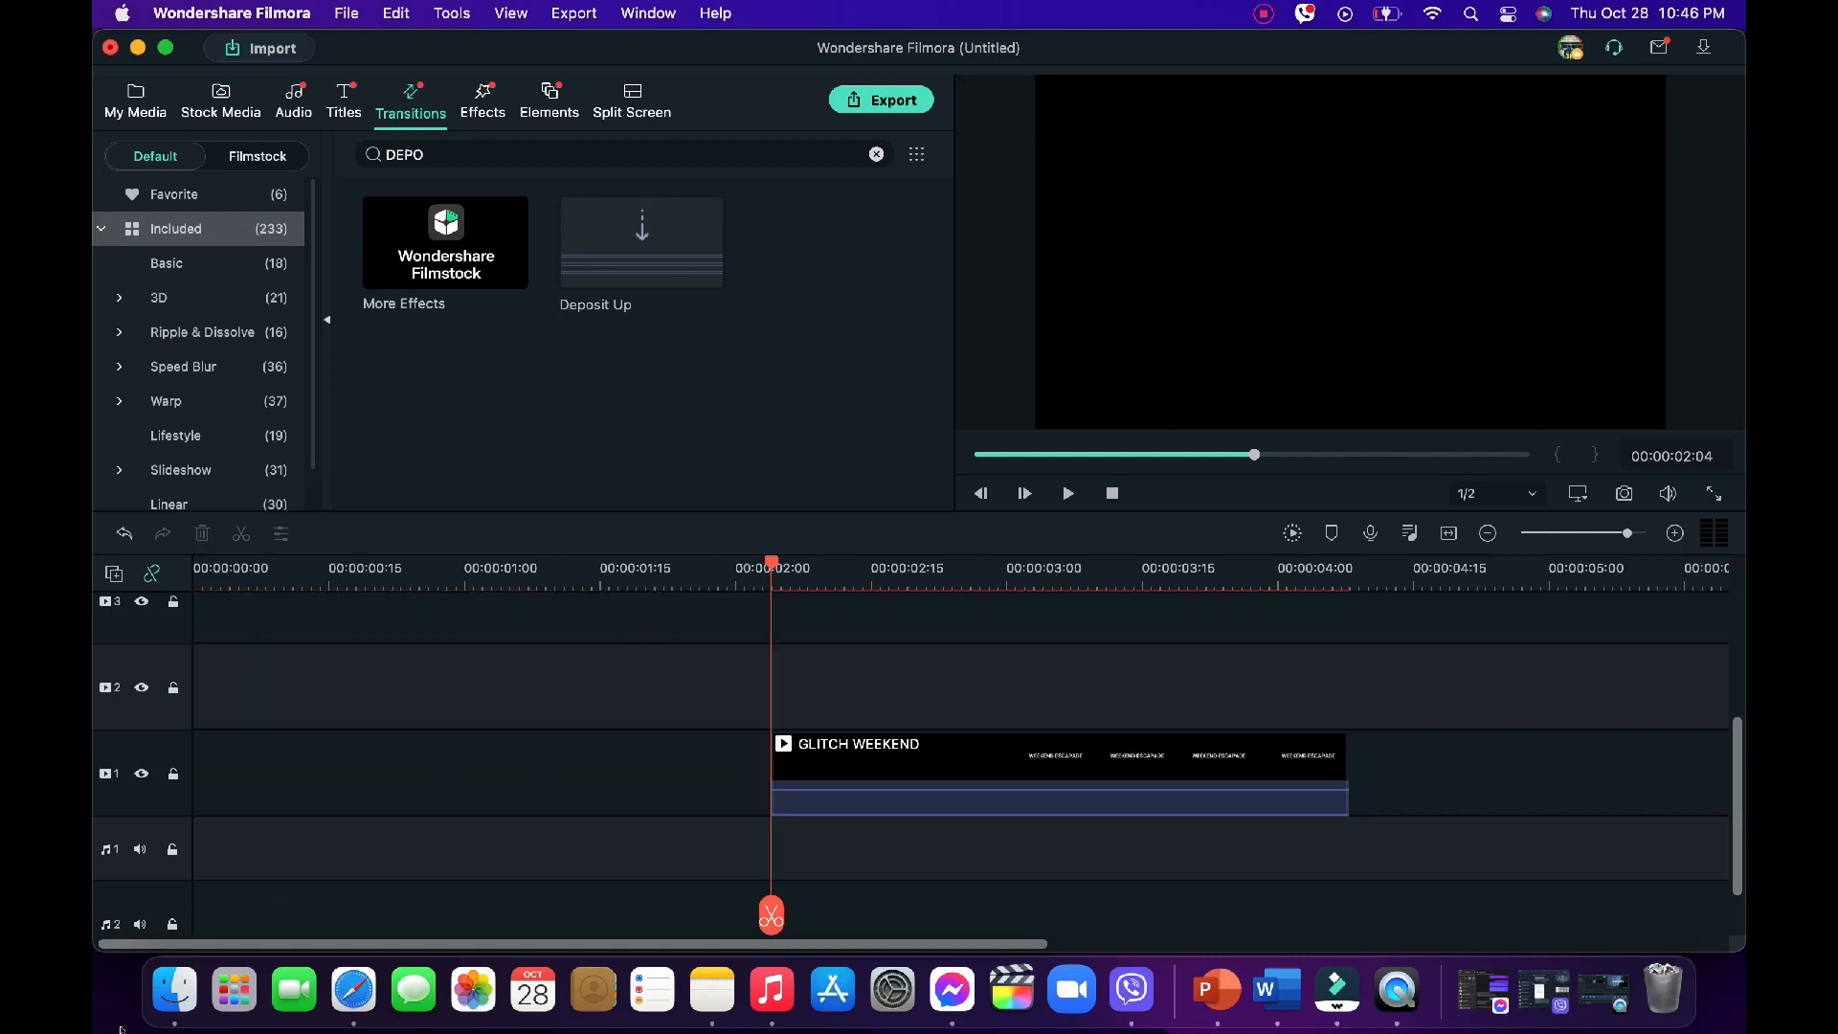
# - Add IMG_5643.MOV from the Desktop's SUNDAY ESCAPADE folder in place of the GLITCH WEEKEND clip and move it to the start of track 1
pyautogui.click(174, 991)
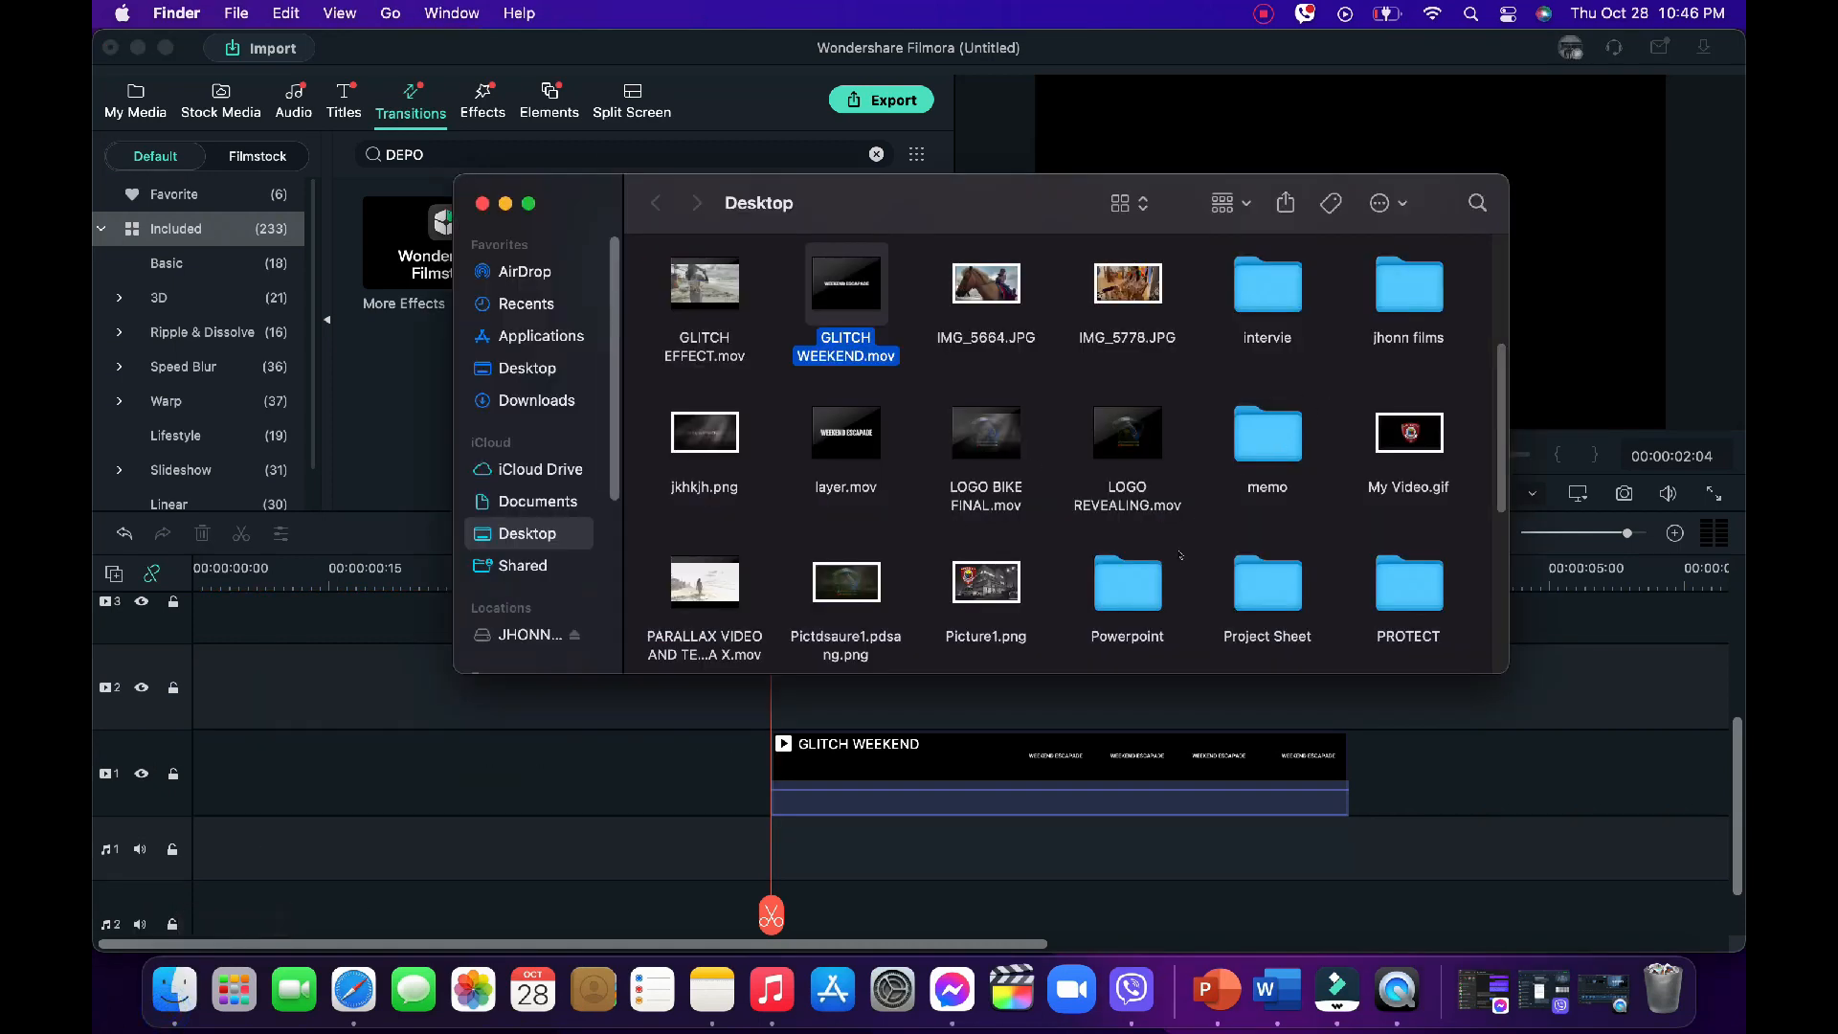
pyautogui.doubleClick(1408, 287)
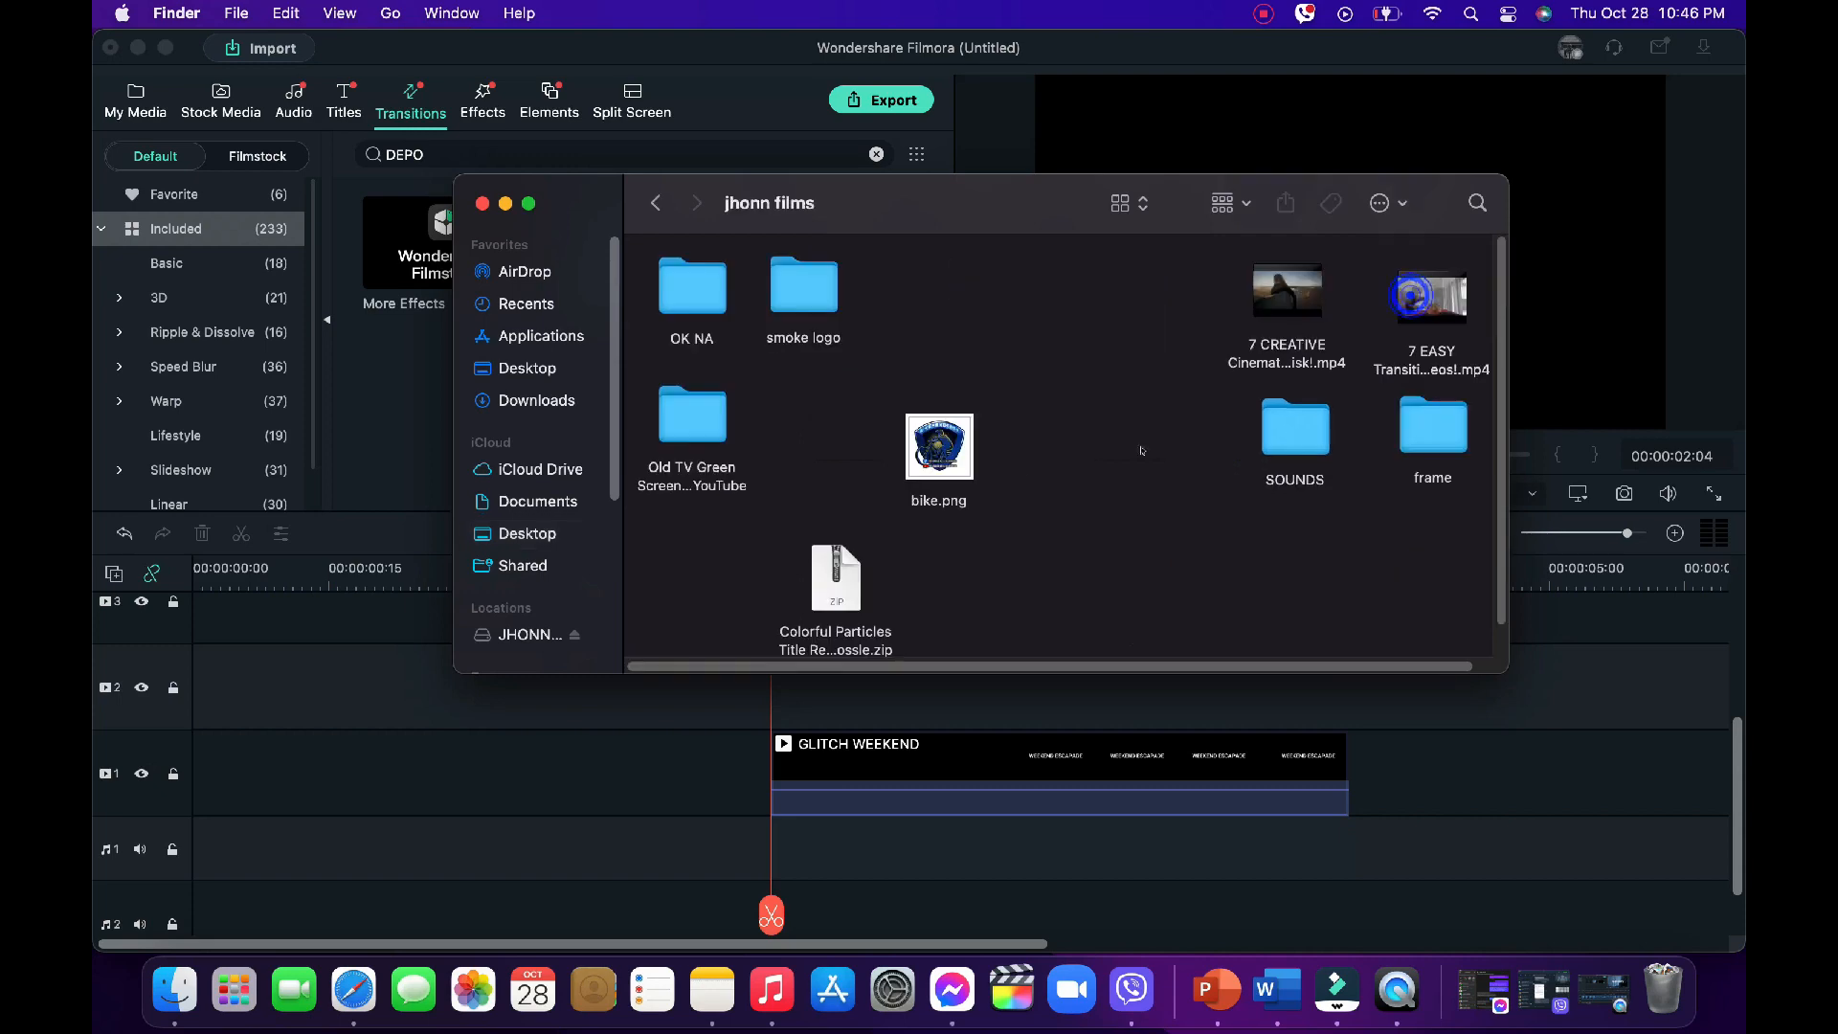
pyautogui.click(655, 203)
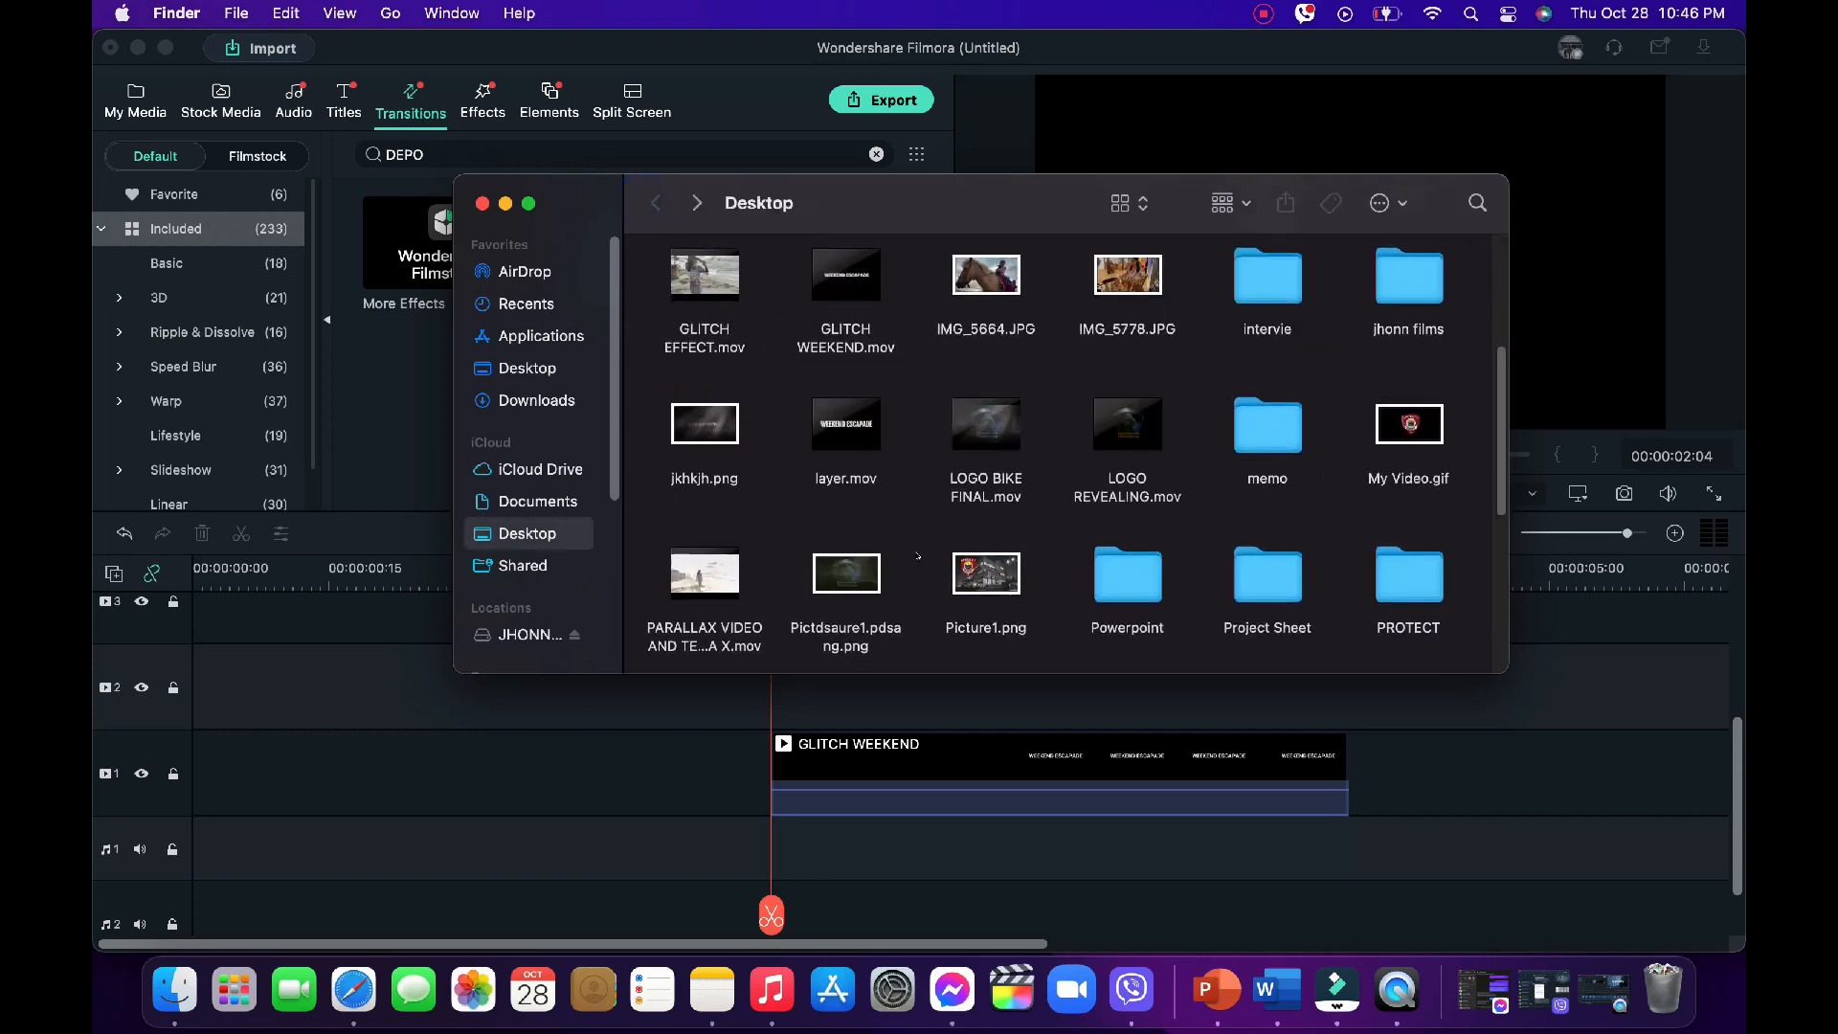
pyautogui.scroll(-5, 916, 555)
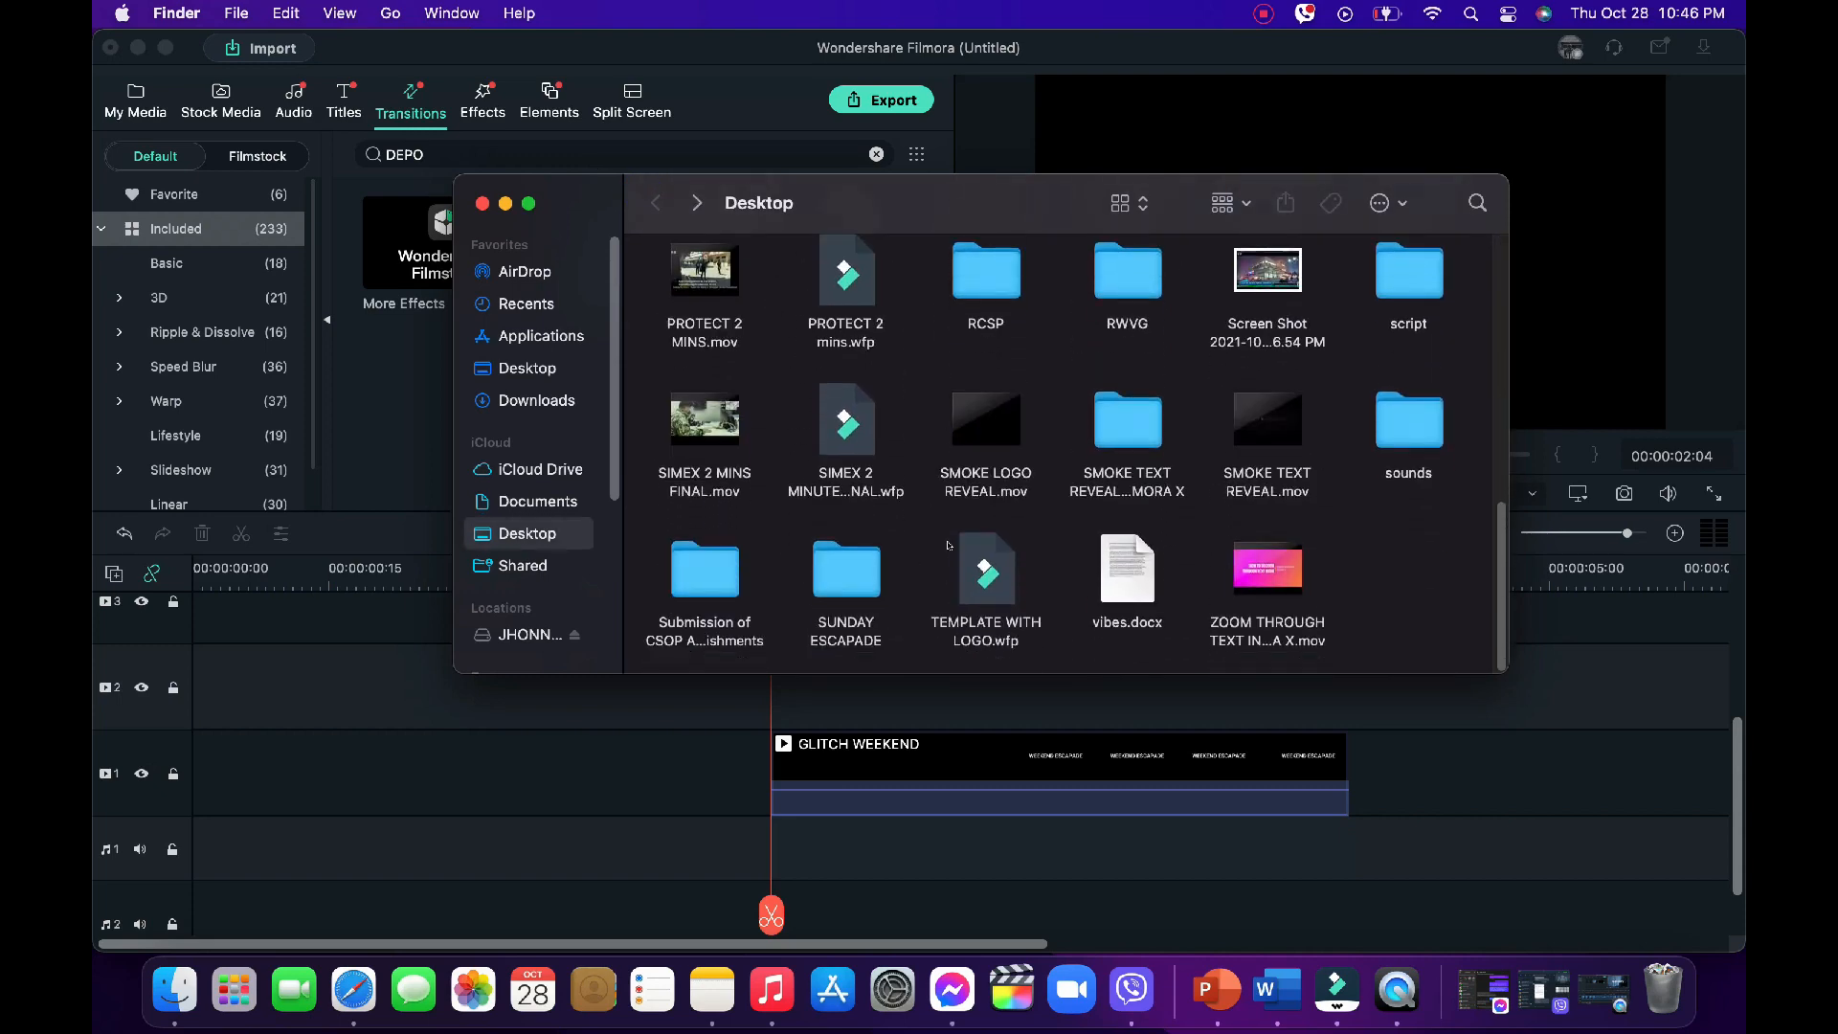
pyautogui.doubleClick(874, 591)
pyautogui.moveTo(1013, 494); pyautogui.dragTo(474, 829)
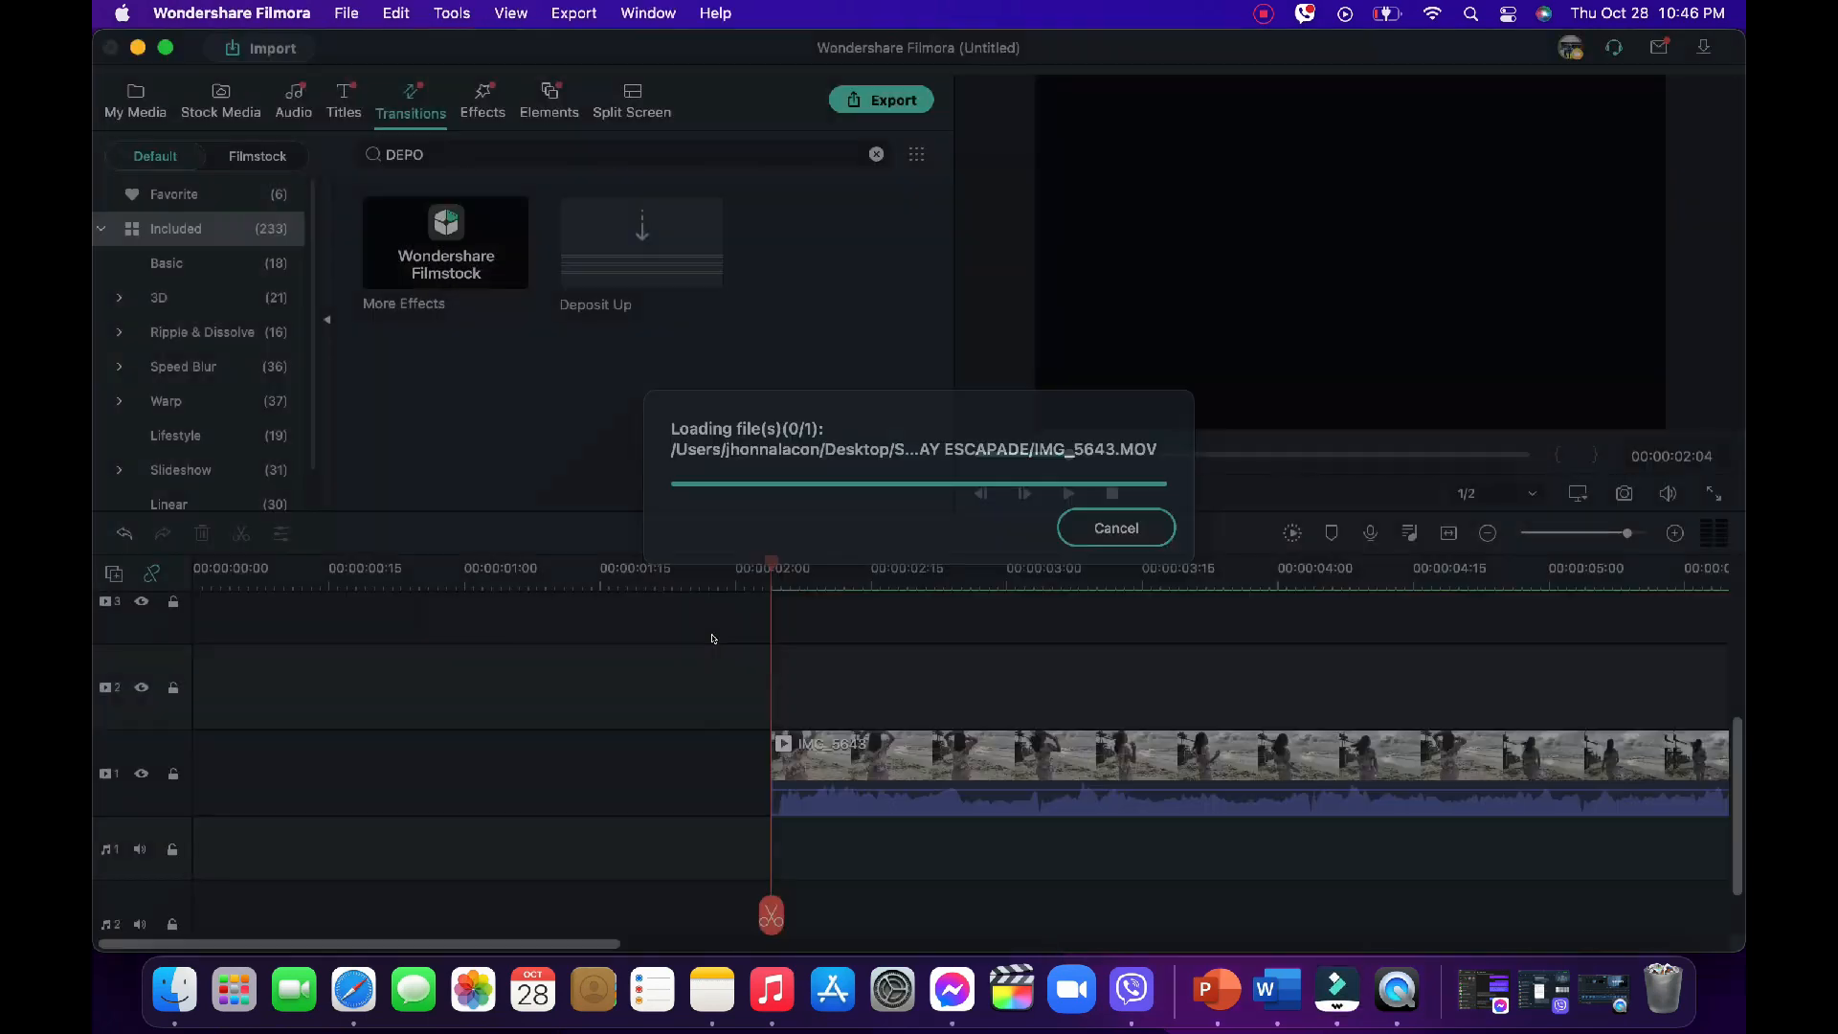
pyautogui.moveTo(935, 739); pyautogui.dragTo(333, 757)
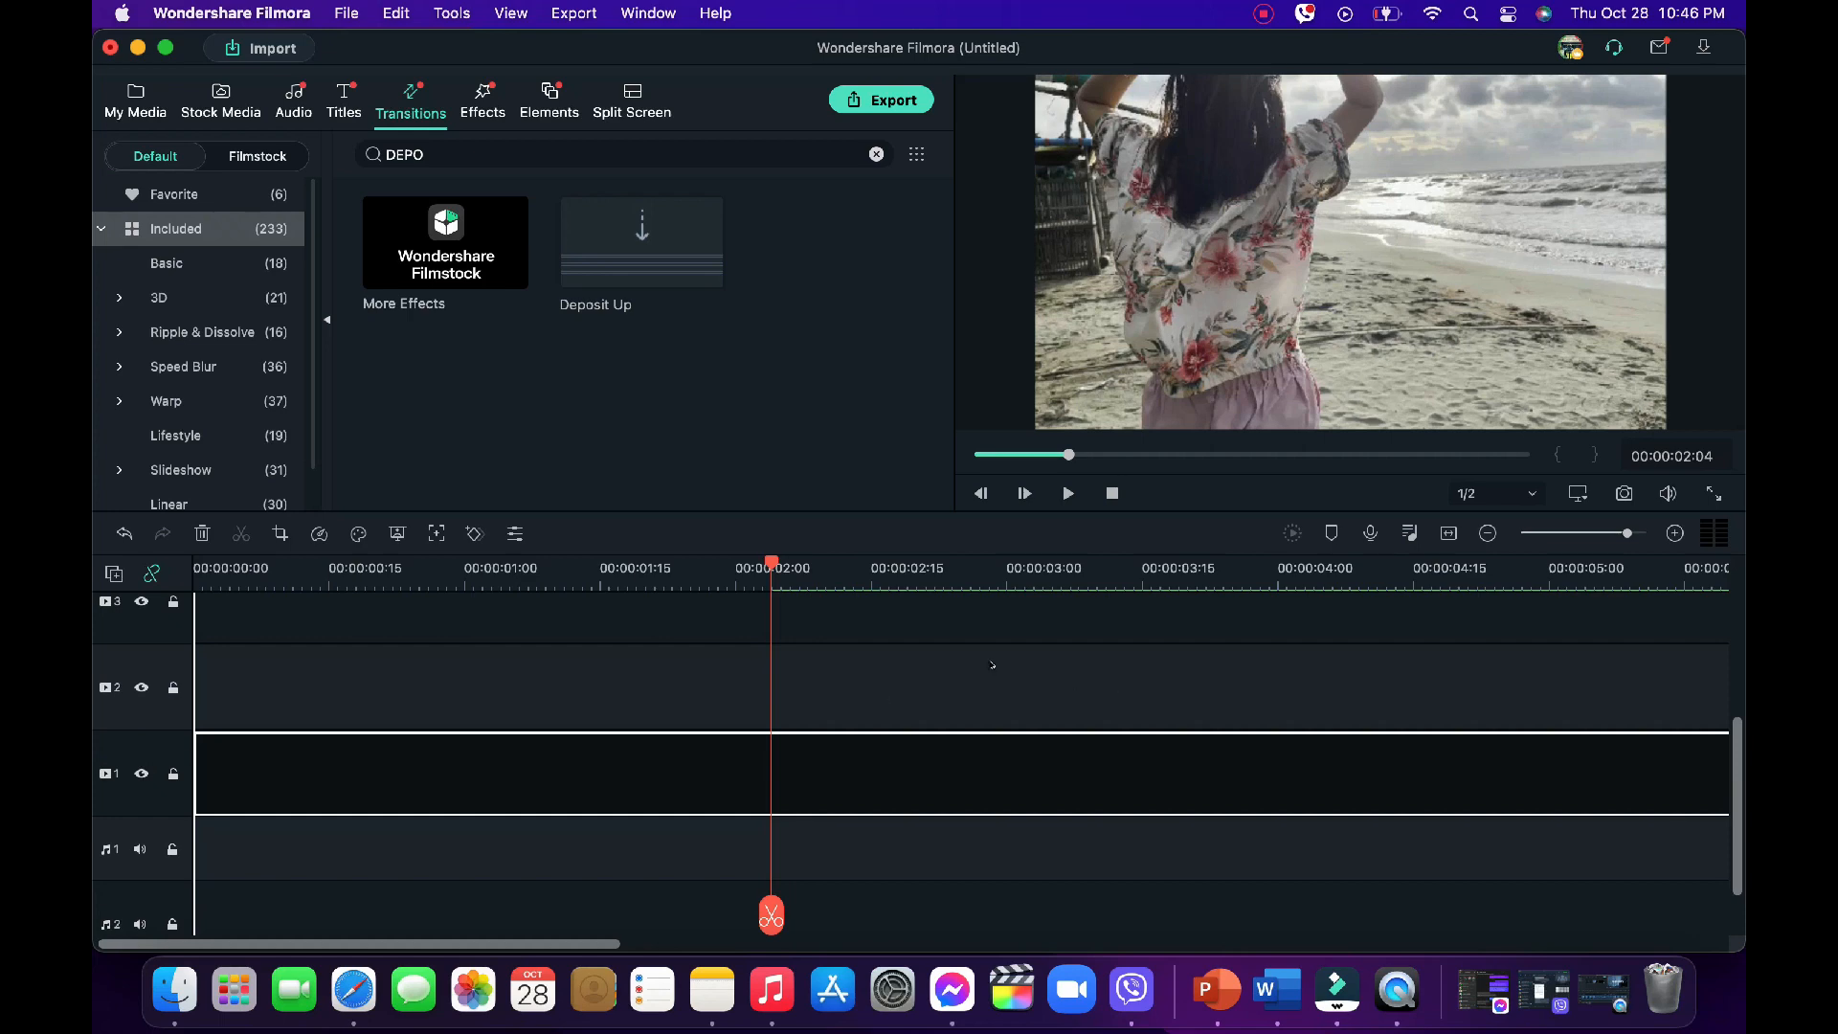
pyautogui.moveTo(992, 664); pyautogui.dragTo(988, 668)
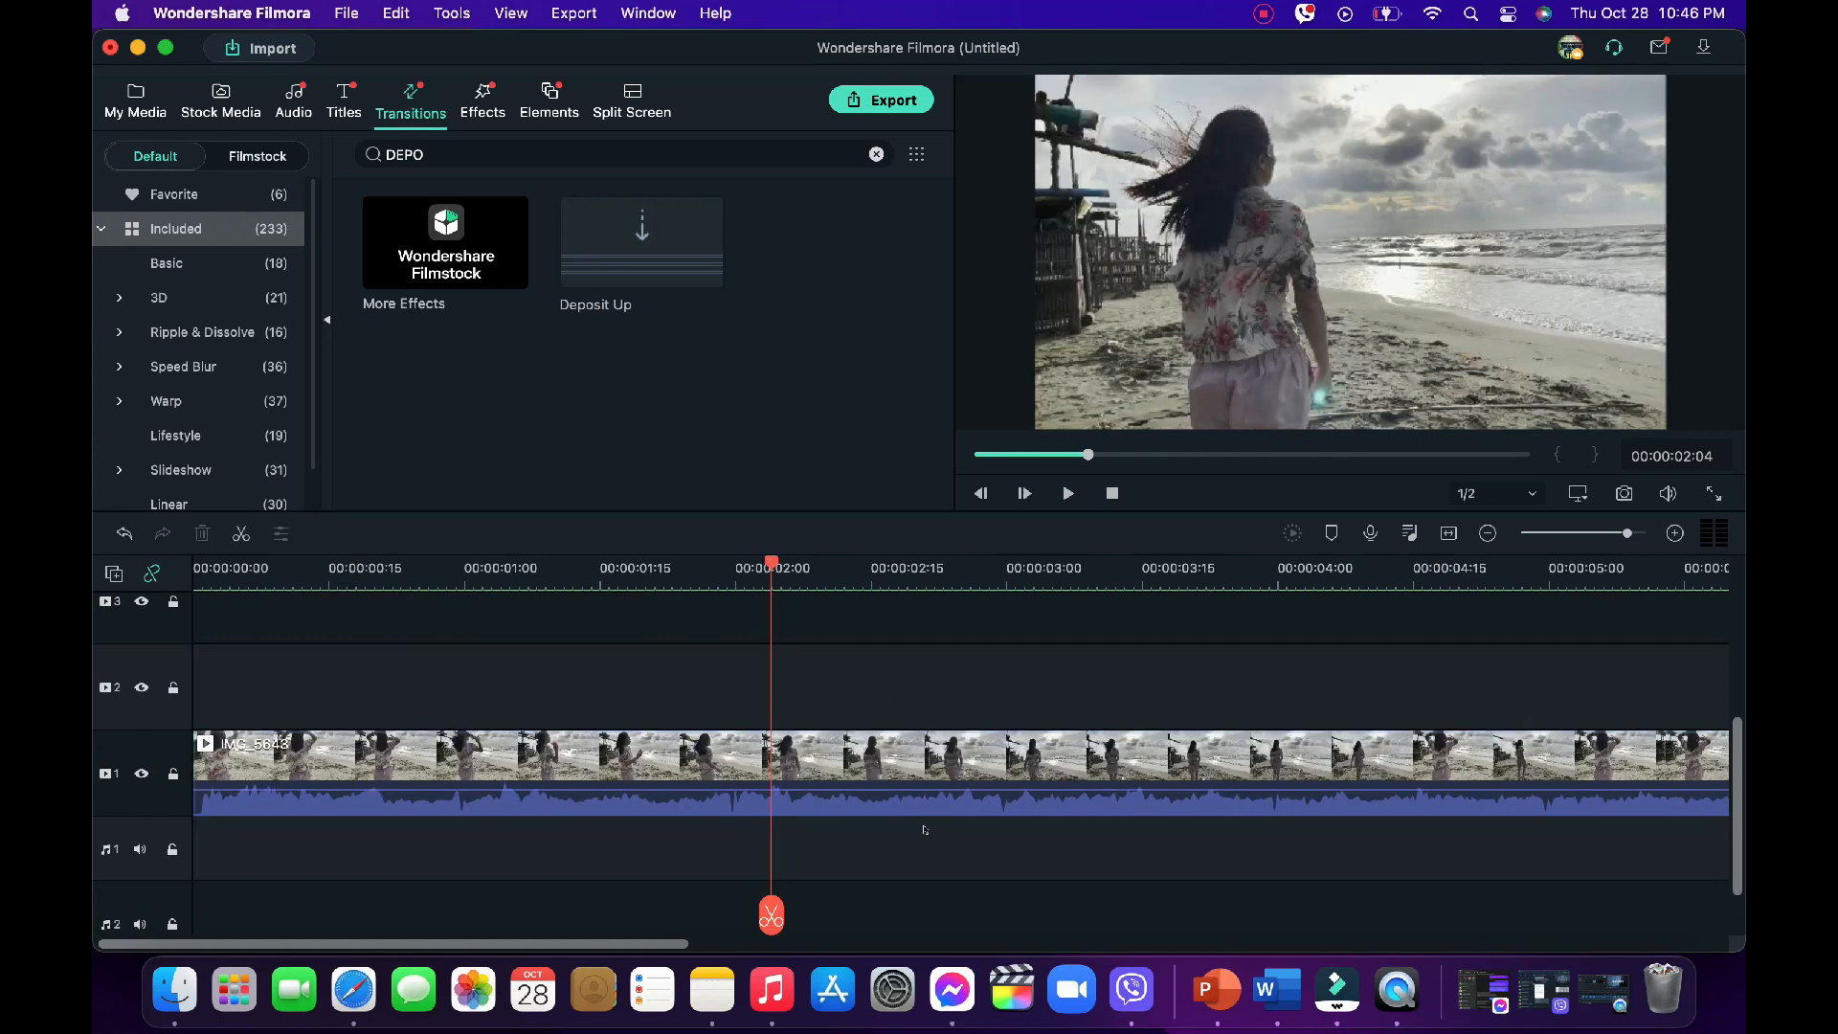
# - Split the IMG_5643 clip at 00:00:02:04 and delete the part after the cut
pyautogui.click(905, 752)
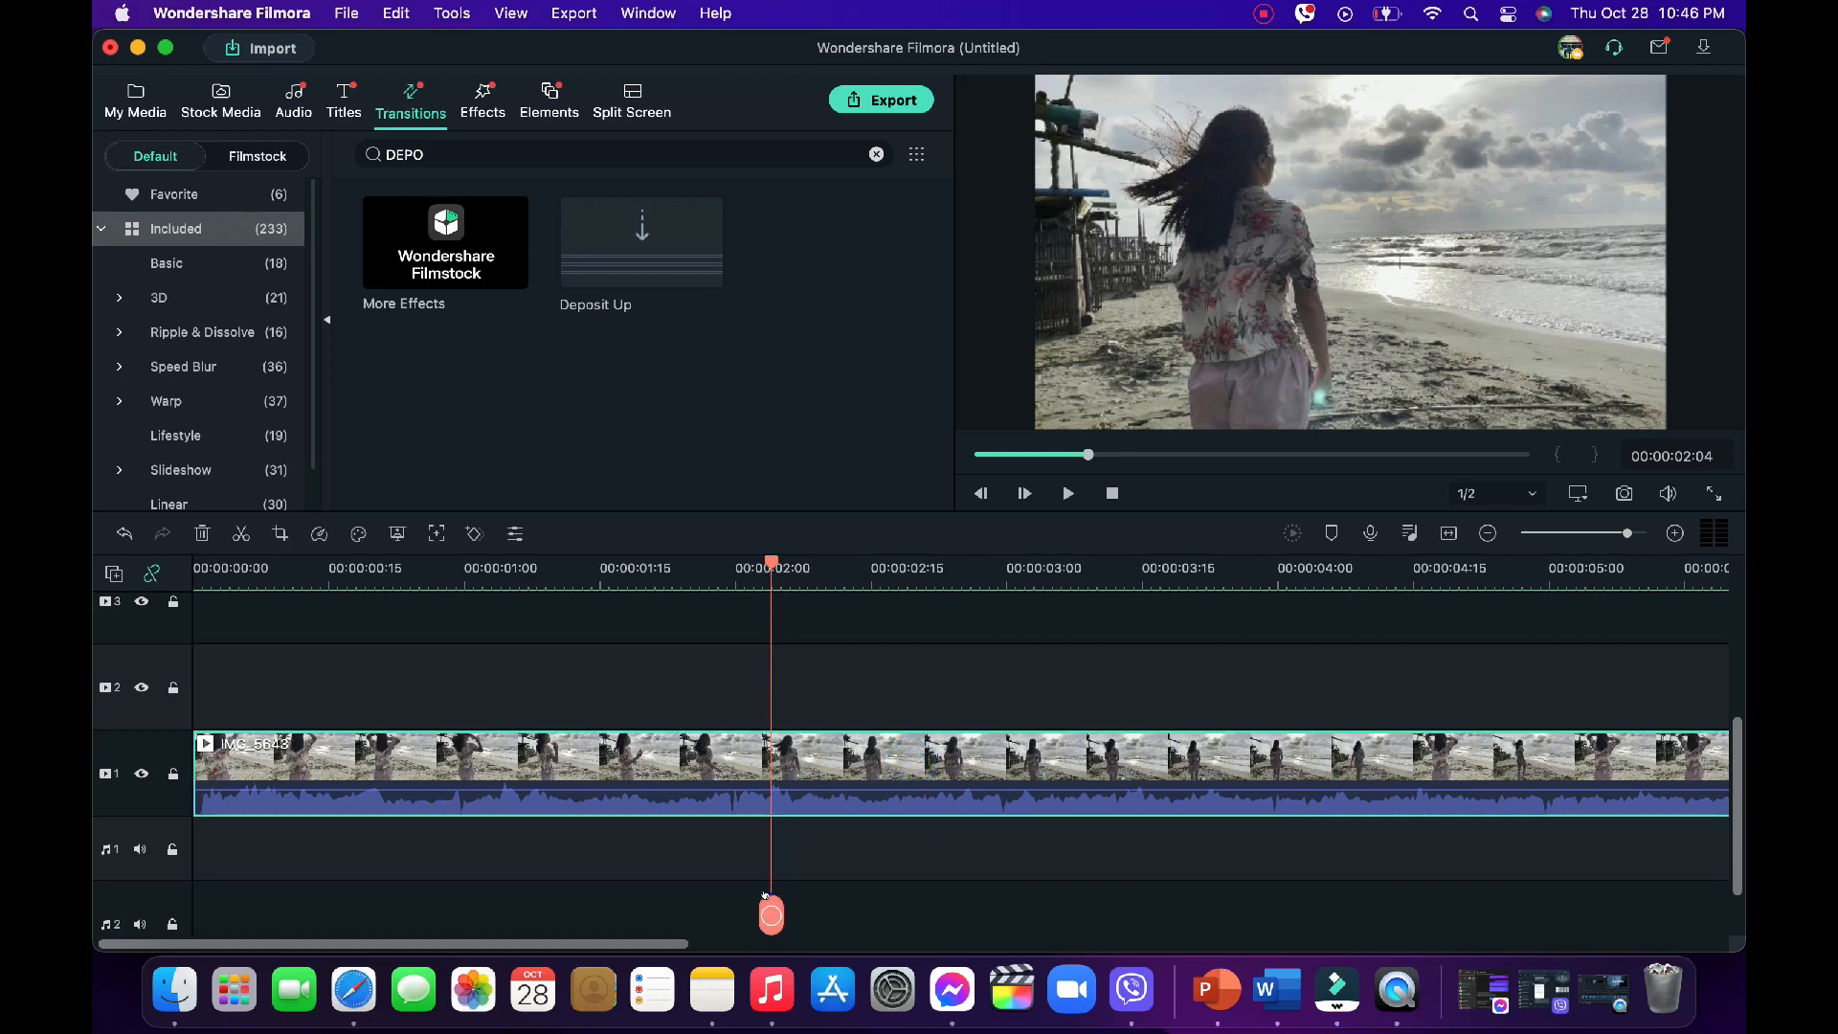
pyautogui.click(786, 884)
pyautogui.click(1004, 739)
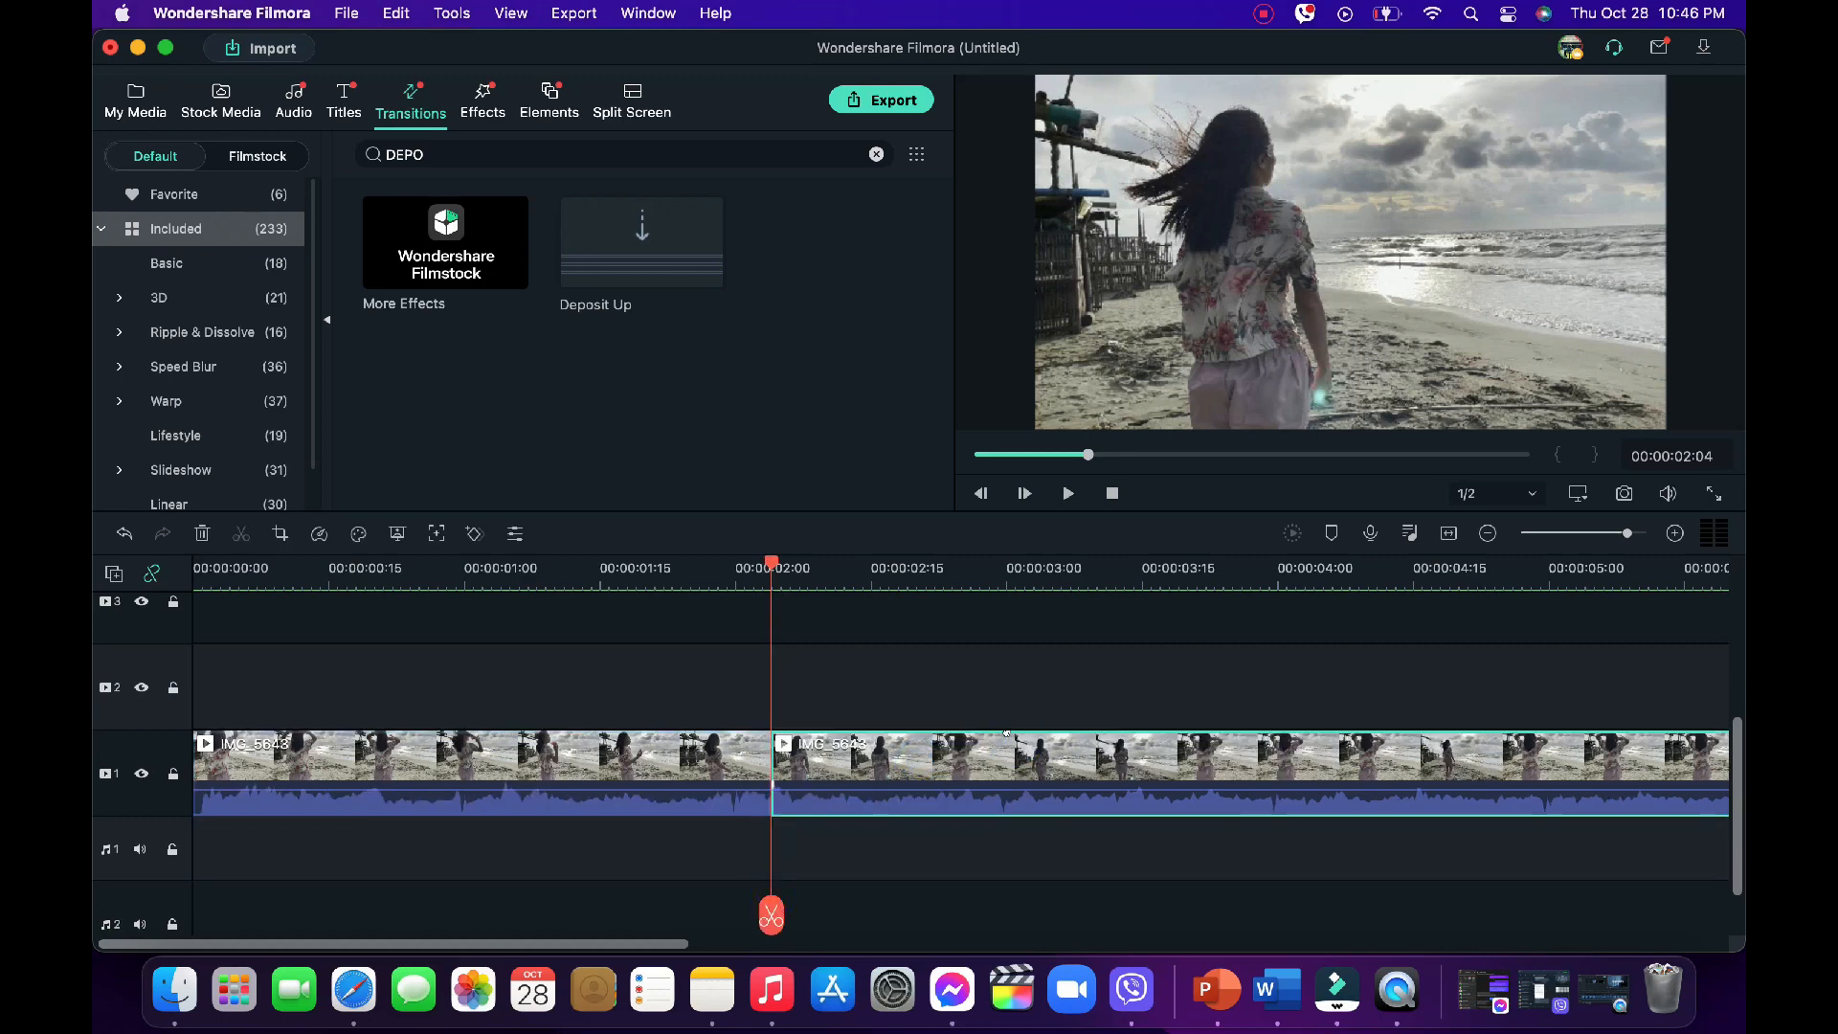
pyautogui.press('Delete')
# - Place the GLITCH WEEKEND clip from the project media at the start of track 2, above the beach footage
pyautogui.click(1562, 534)
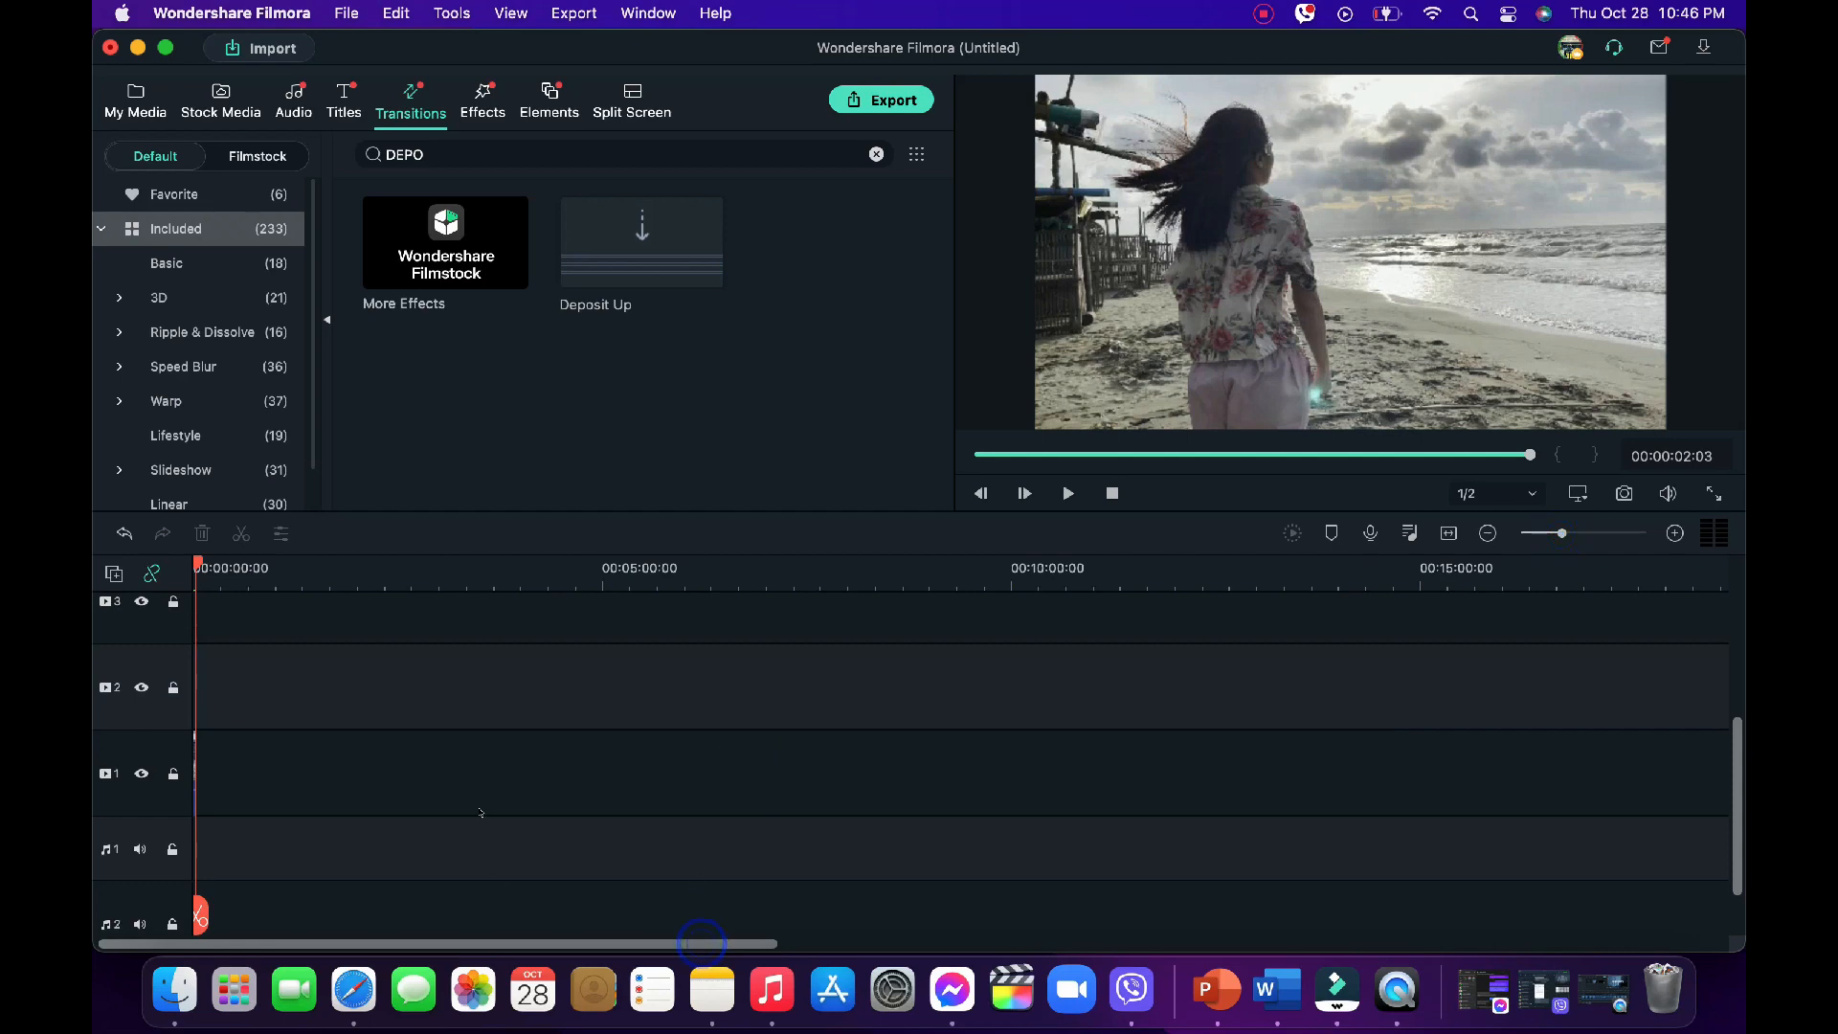
pyautogui.scroll(4, 480, 809)
pyautogui.scroll(-4, 481, 809)
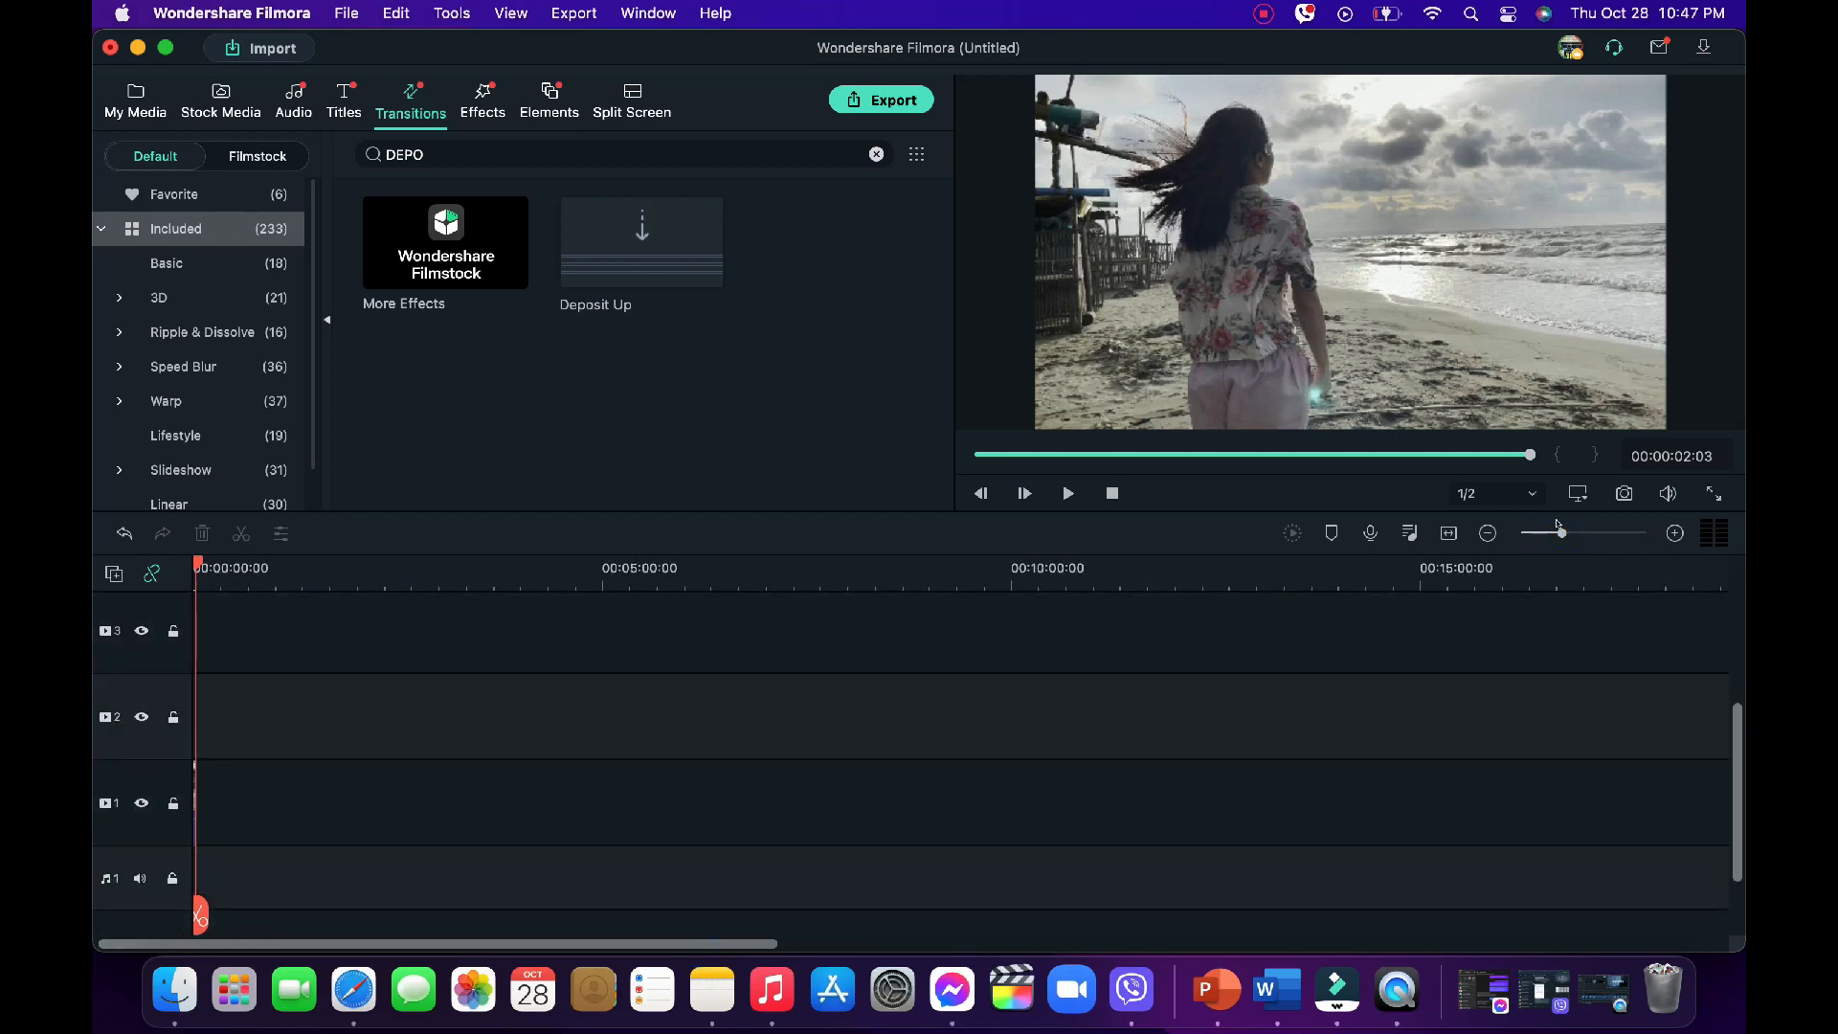
pyautogui.moveTo(1559, 528); pyautogui.dragTo(1627, 533)
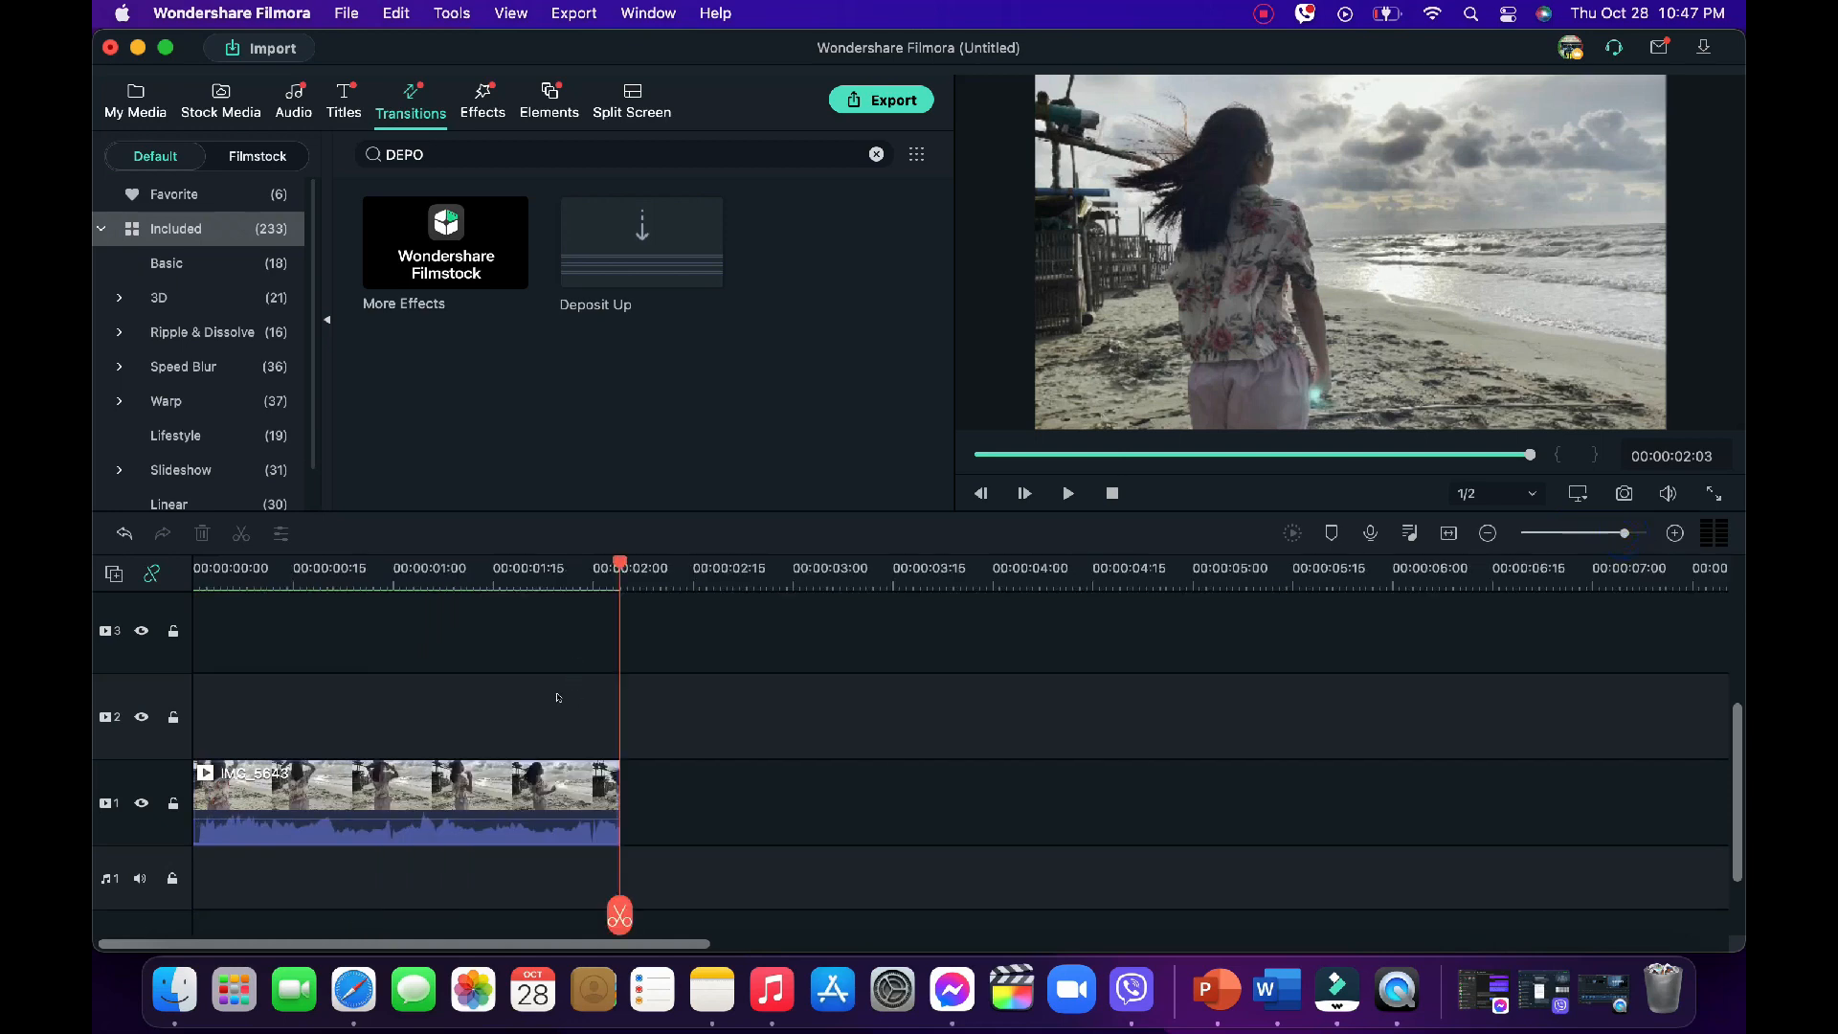
pyautogui.click(133, 93)
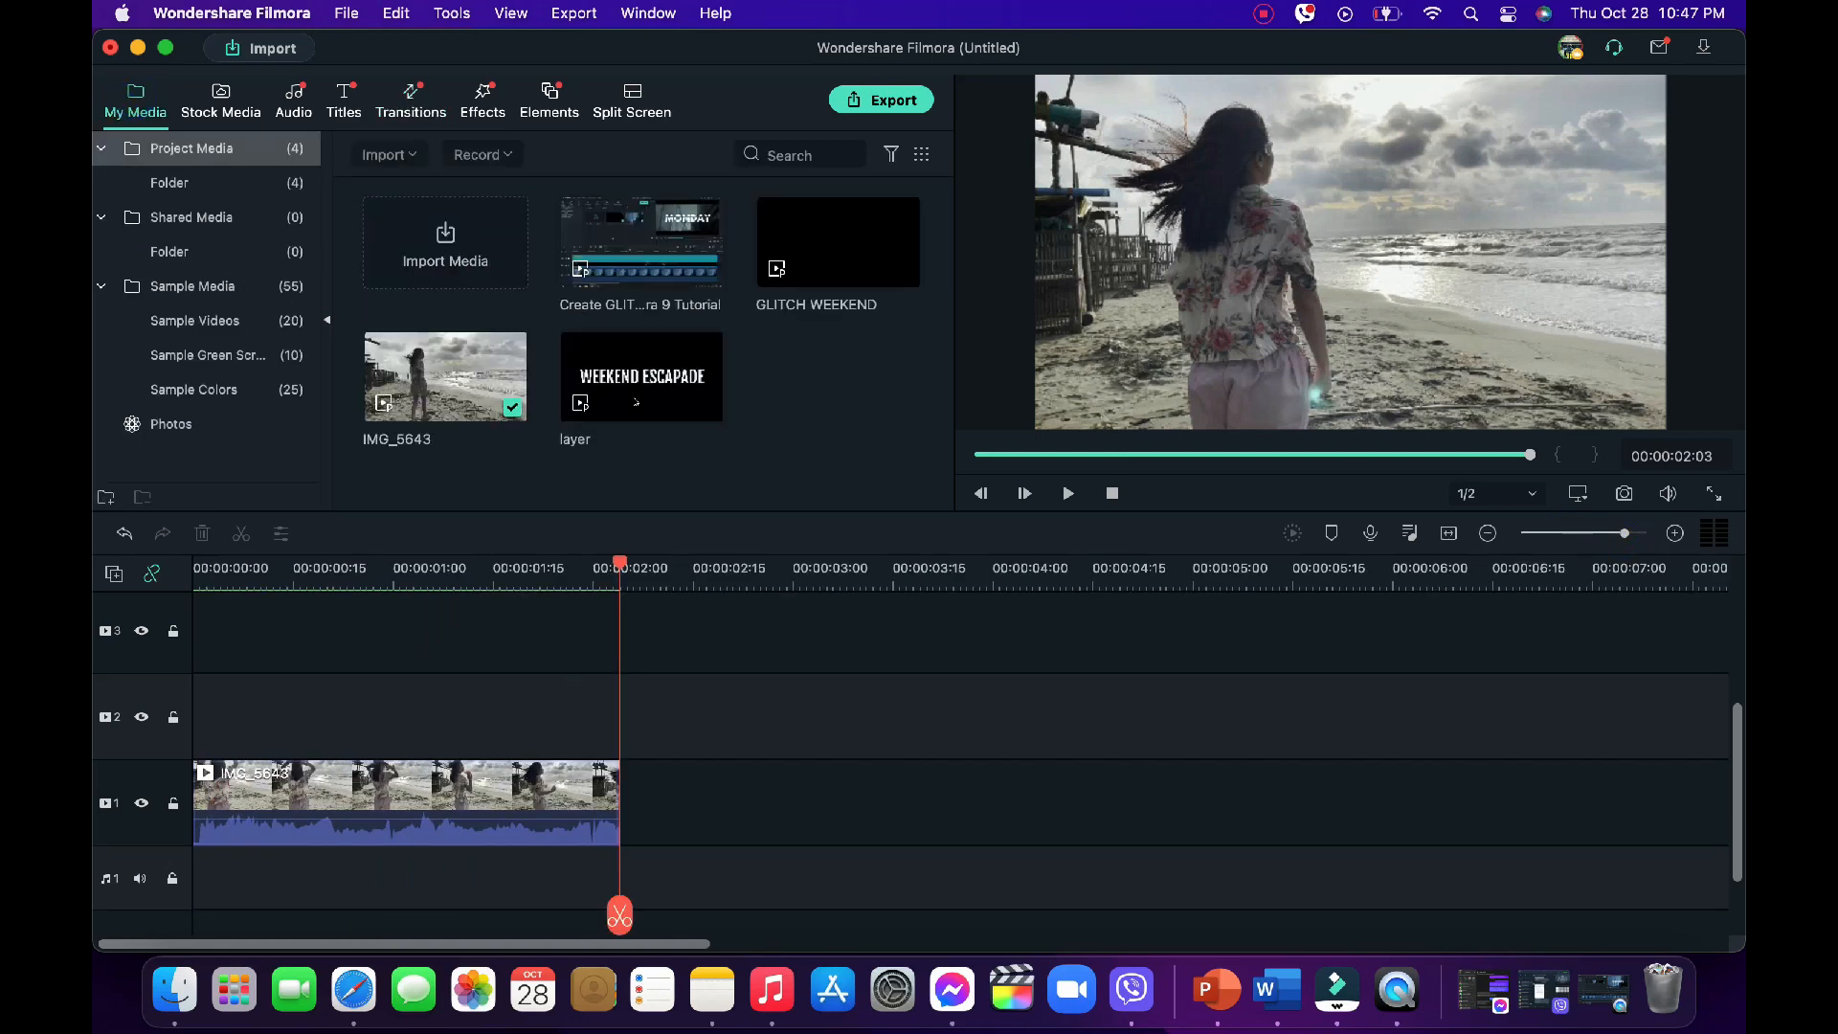
pyautogui.moveTo(711, 275)
pyautogui.moveTo(636, 357)
pyautogui.moveTo(831, 251); pyautogui.dragTo(197, 711)
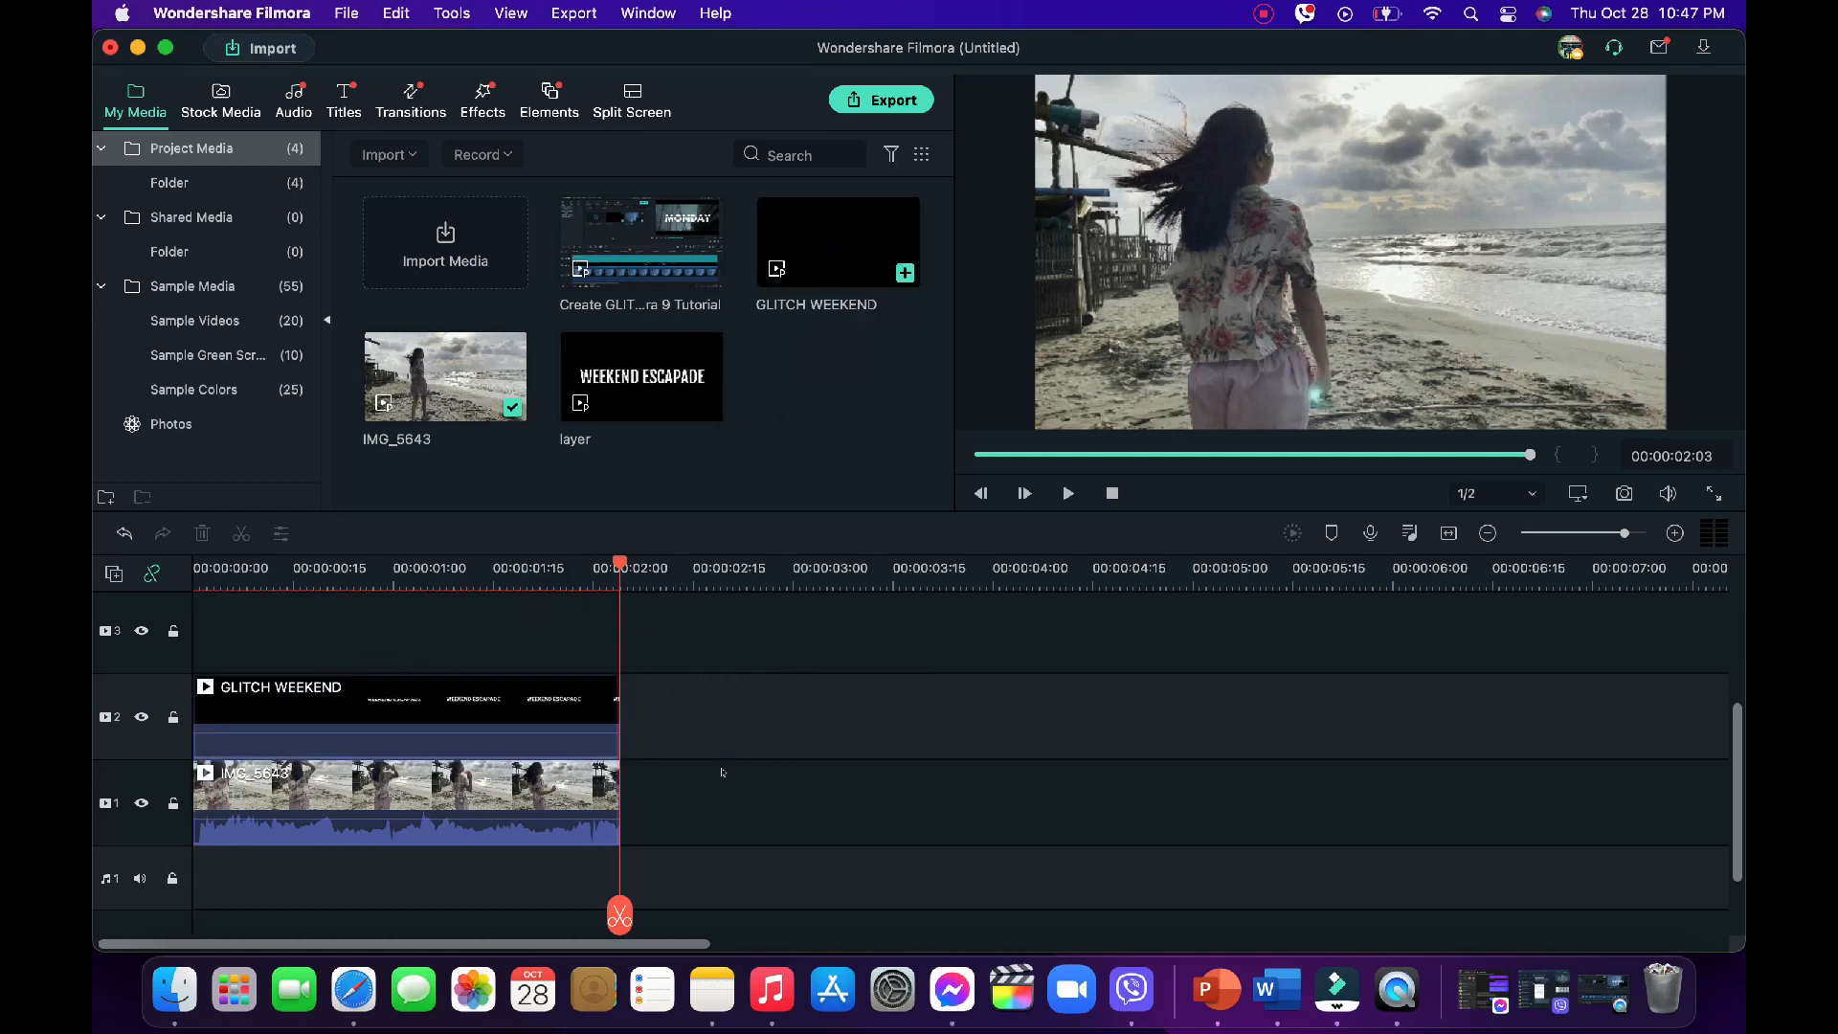
# - Lower the audio level of the IMG_5643 clip on track 1 to silence
pyautogui.click(516, 829)
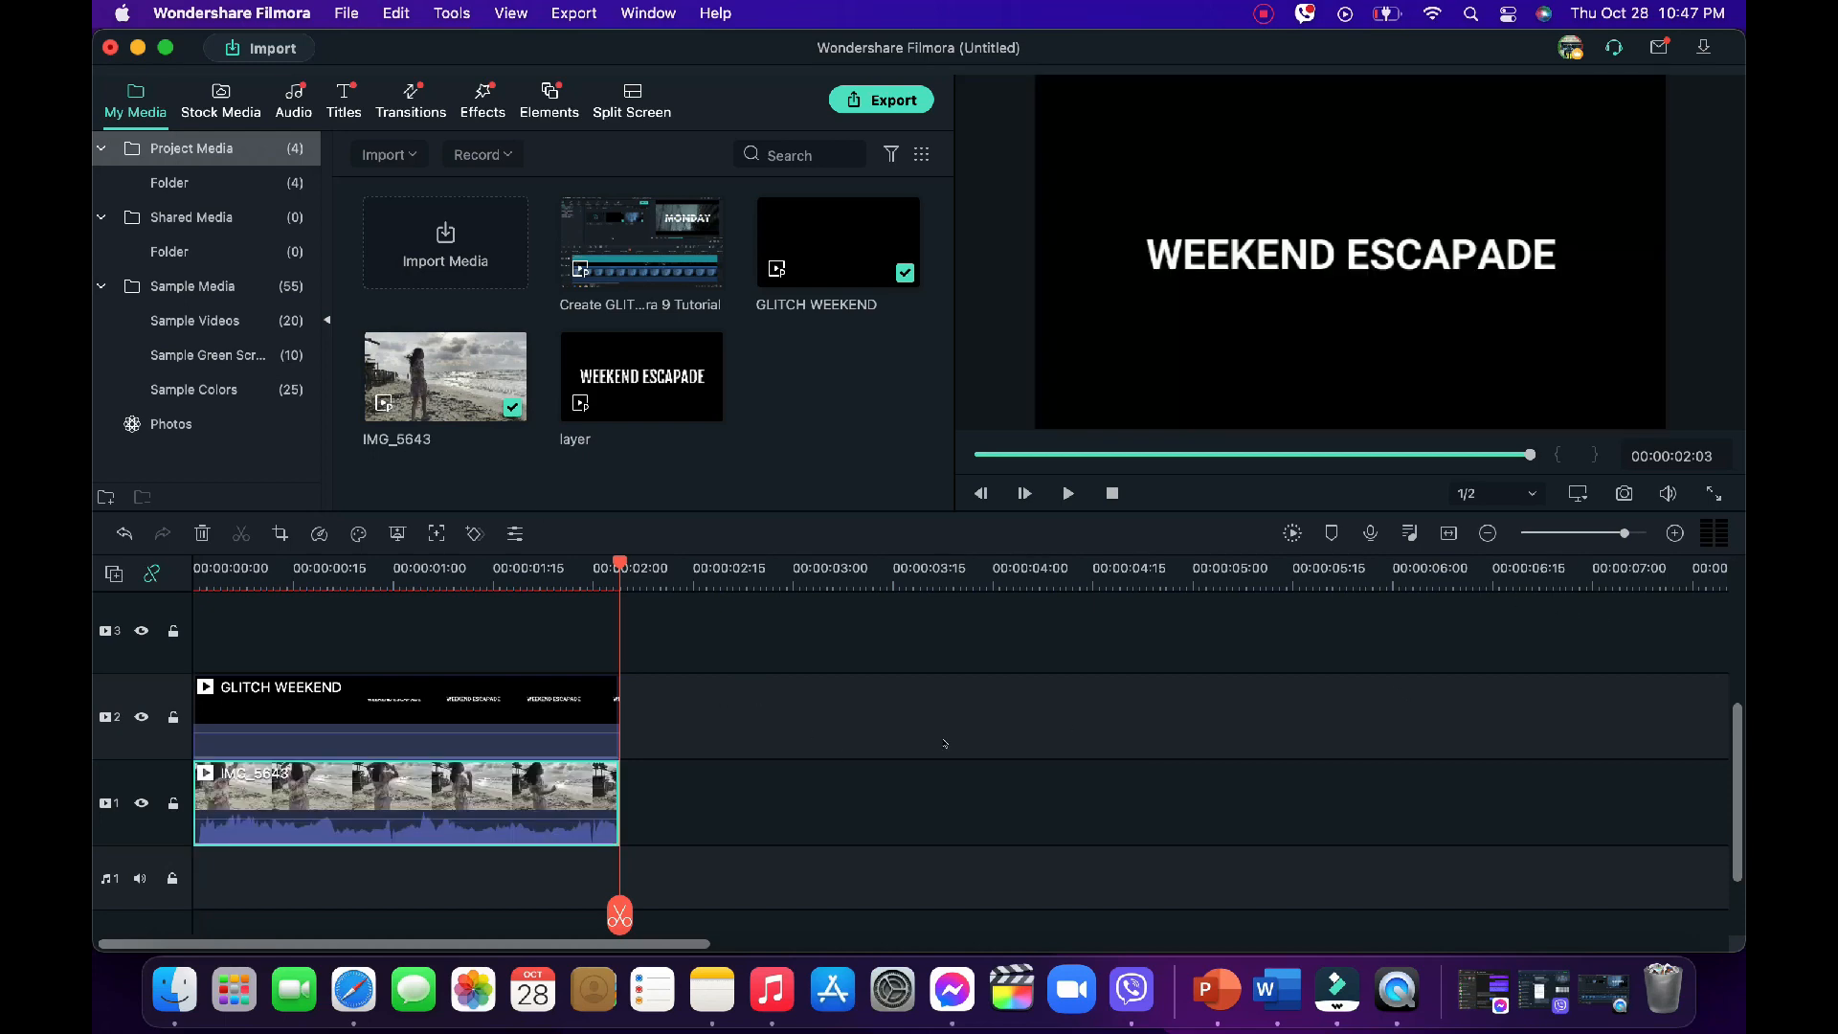
pyautogui.click(1636, 534)
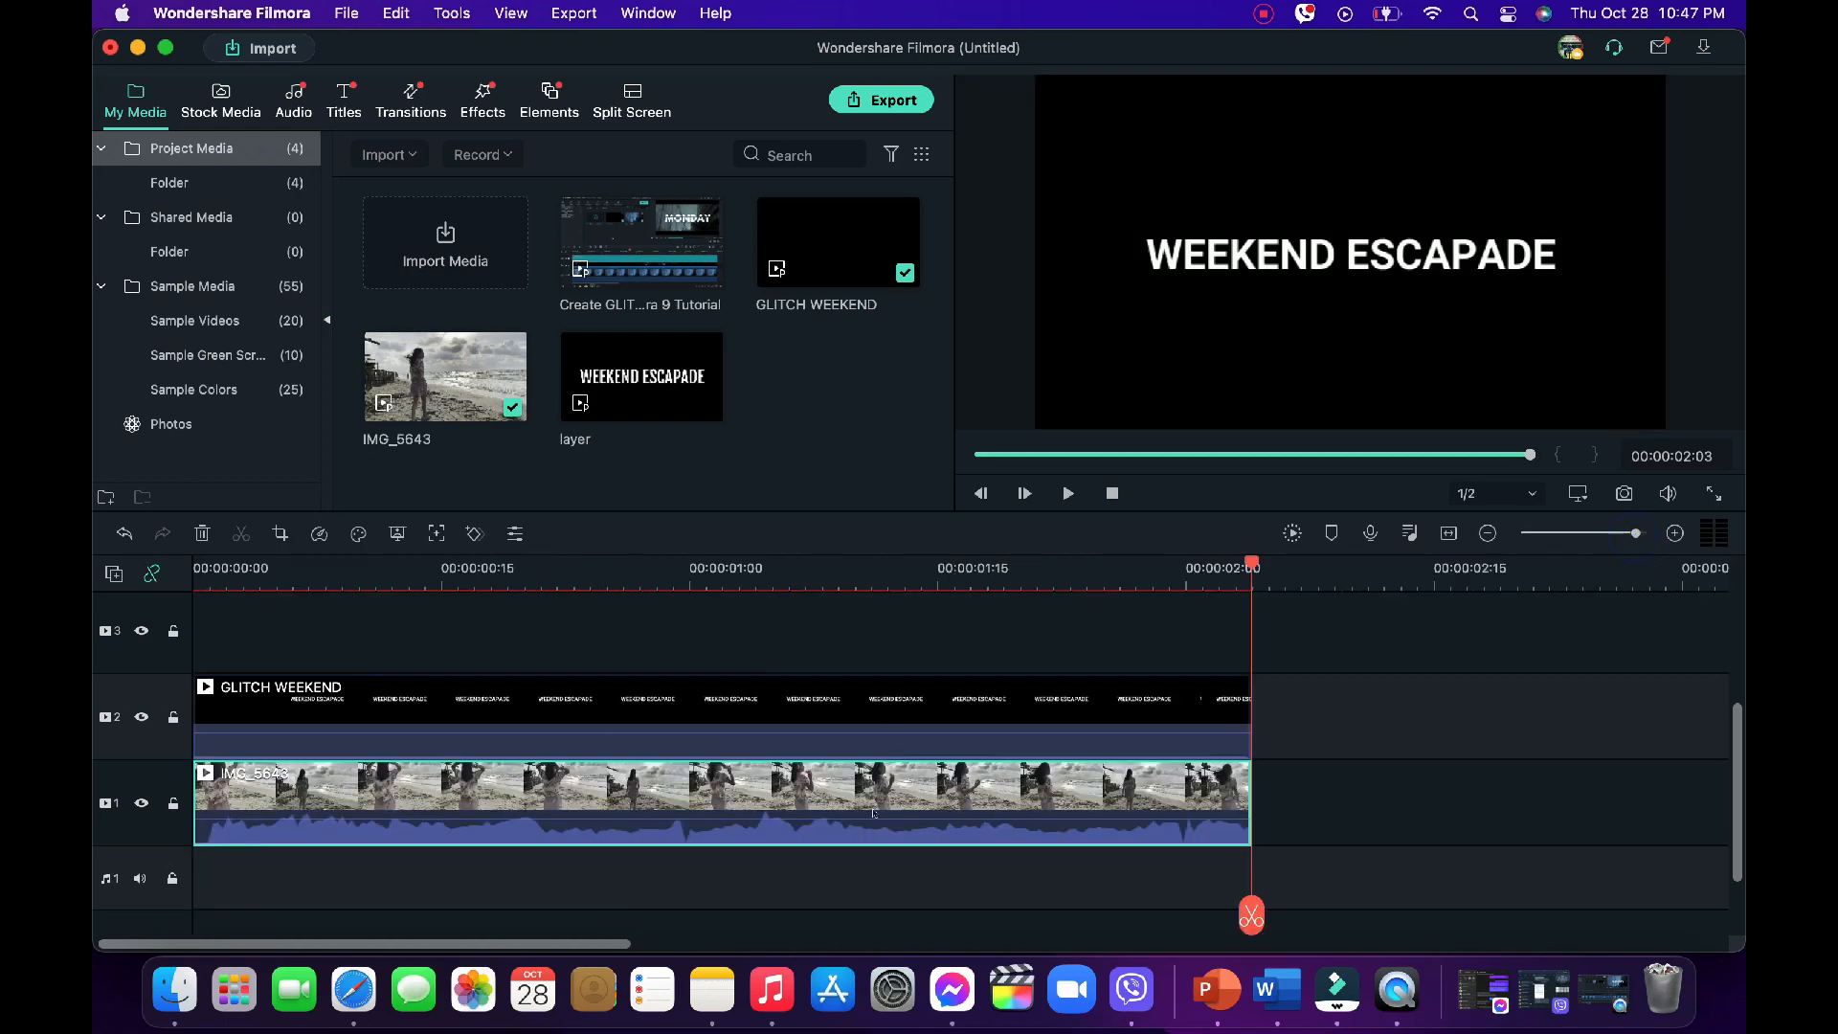
pyautogui.moveTo(878, 810); pyautogui.dragTo(835, 967)
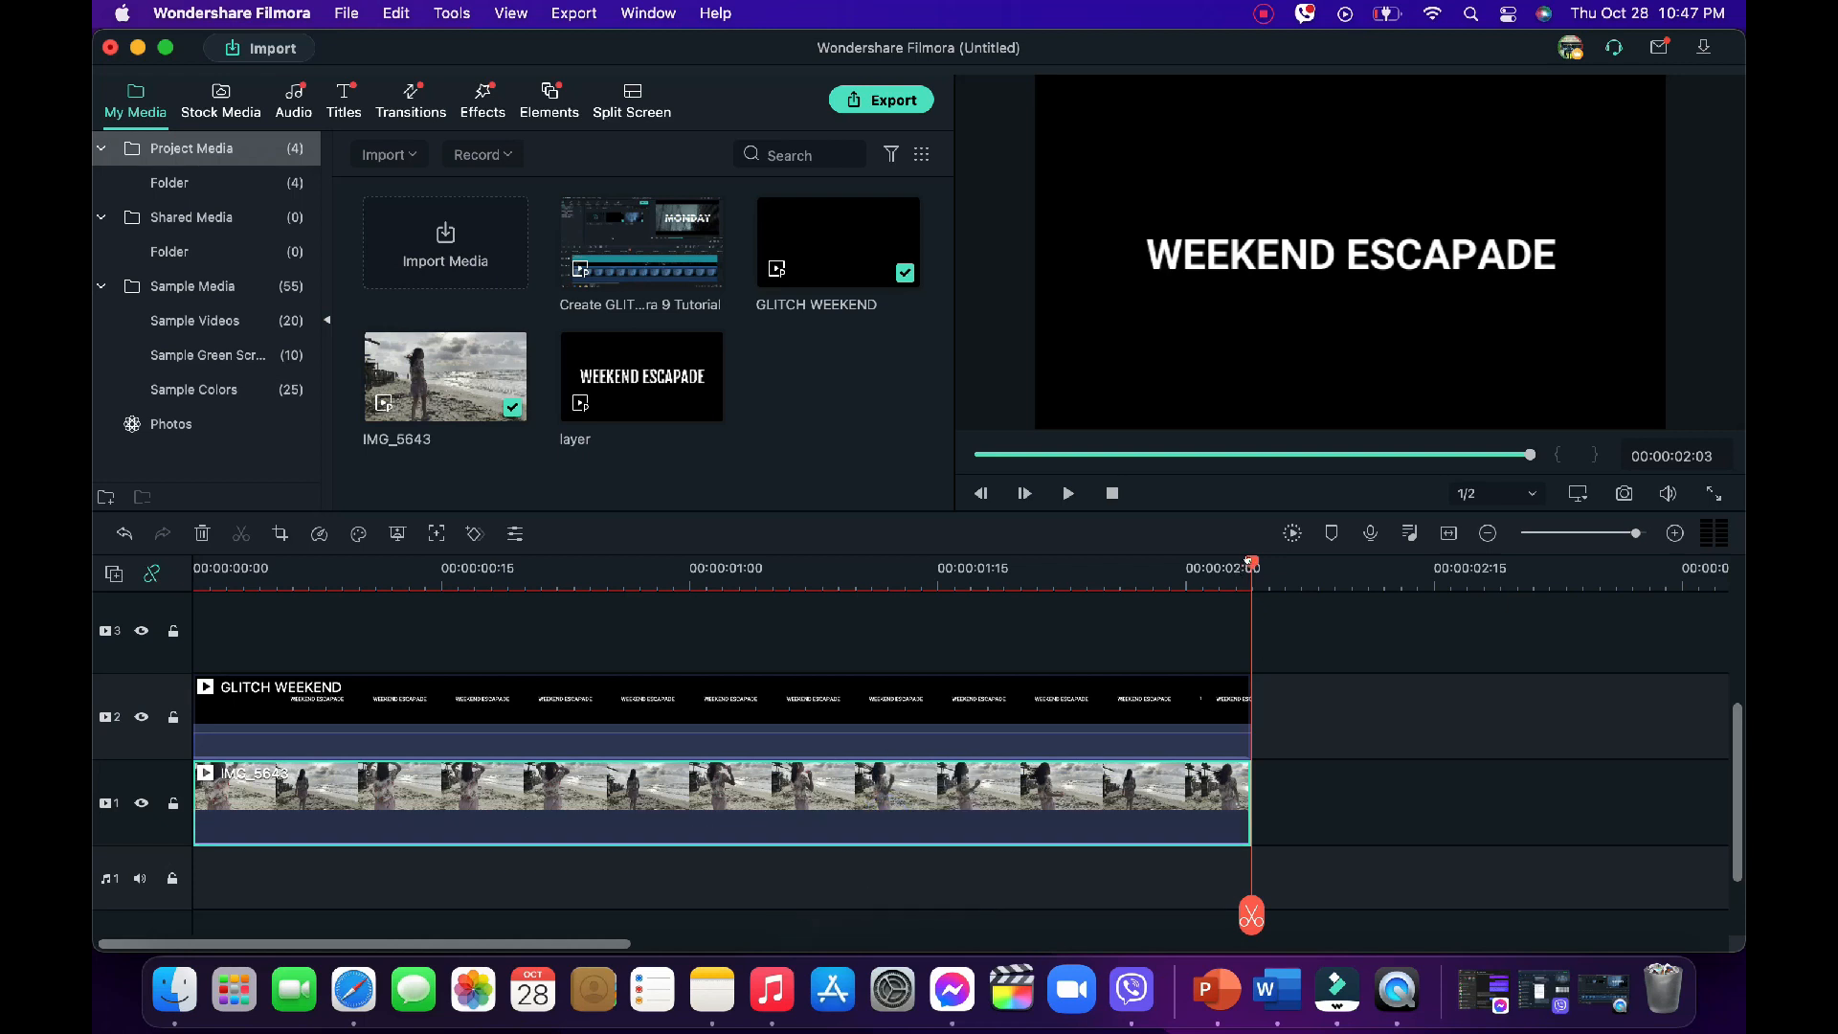
# - Set the blending mode of the GLITCH WEEKEND clip on track 2 to Lighten
pyautogui.moveTo(1253, 563); pyautogui.dragTo(508, 690)
pyautogui.click(512, 691)
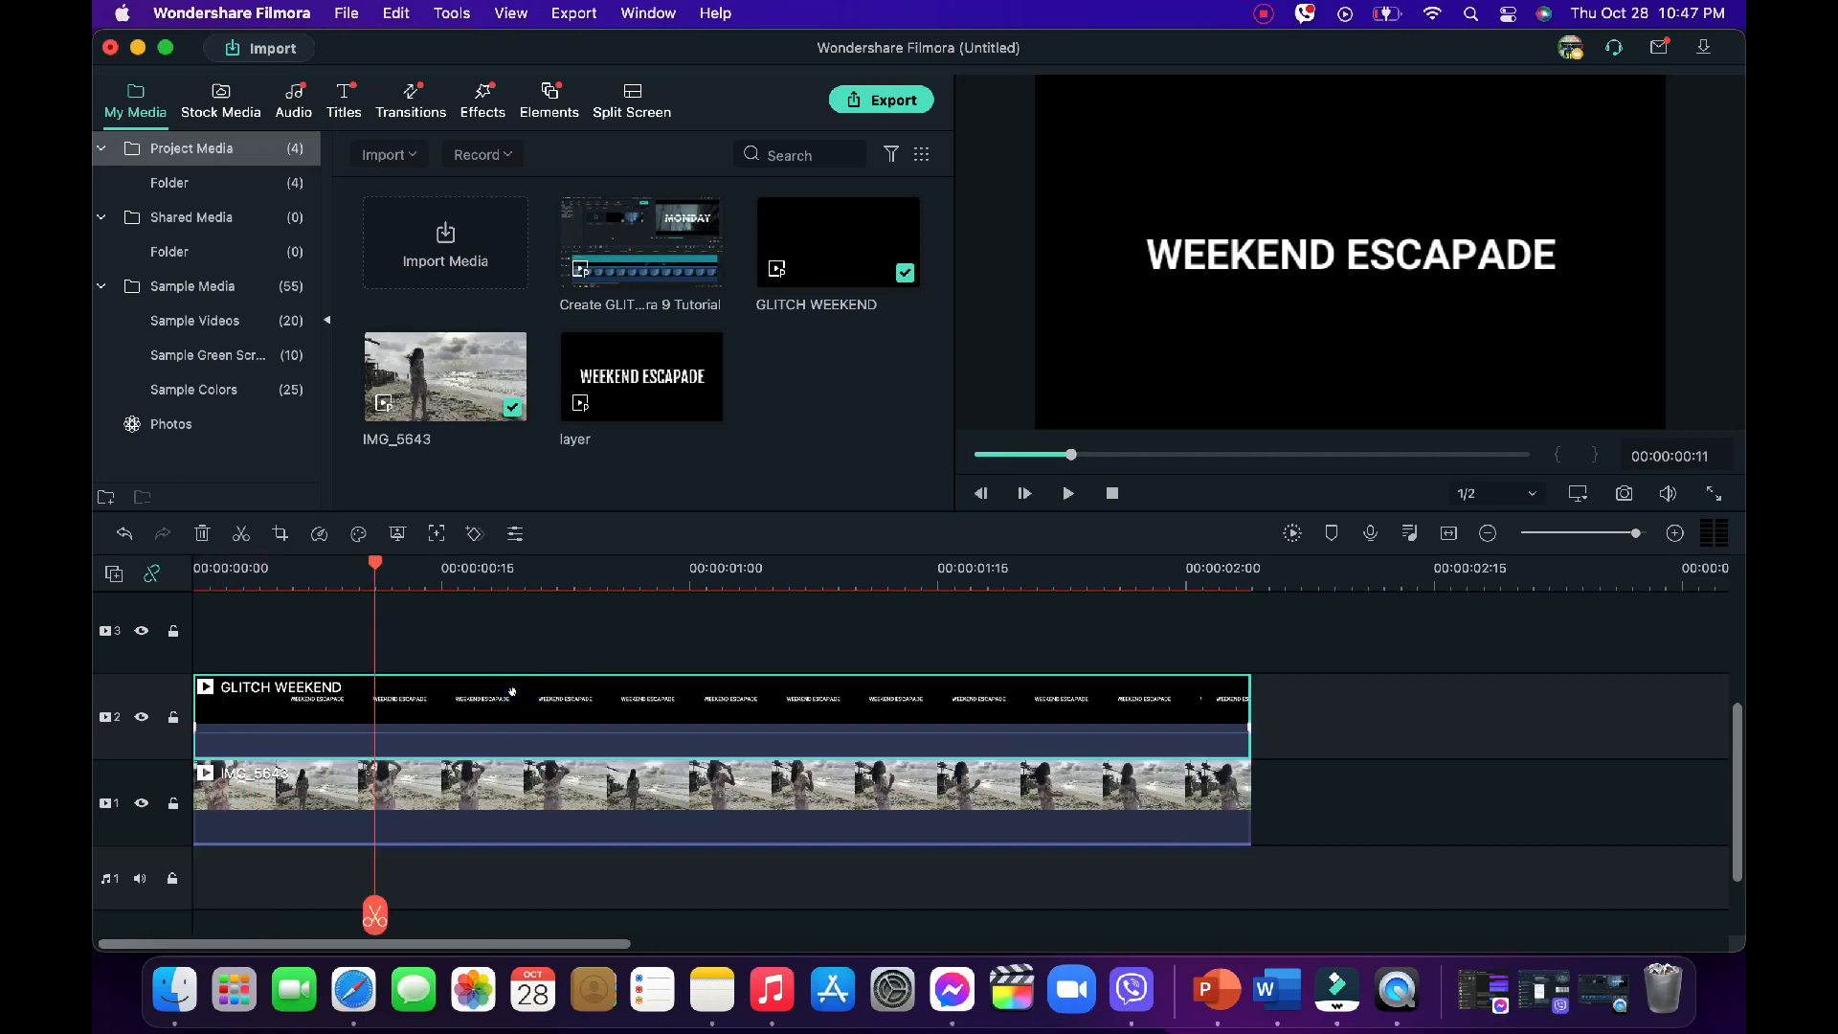
pyautogui.doubleClick(518, 697)
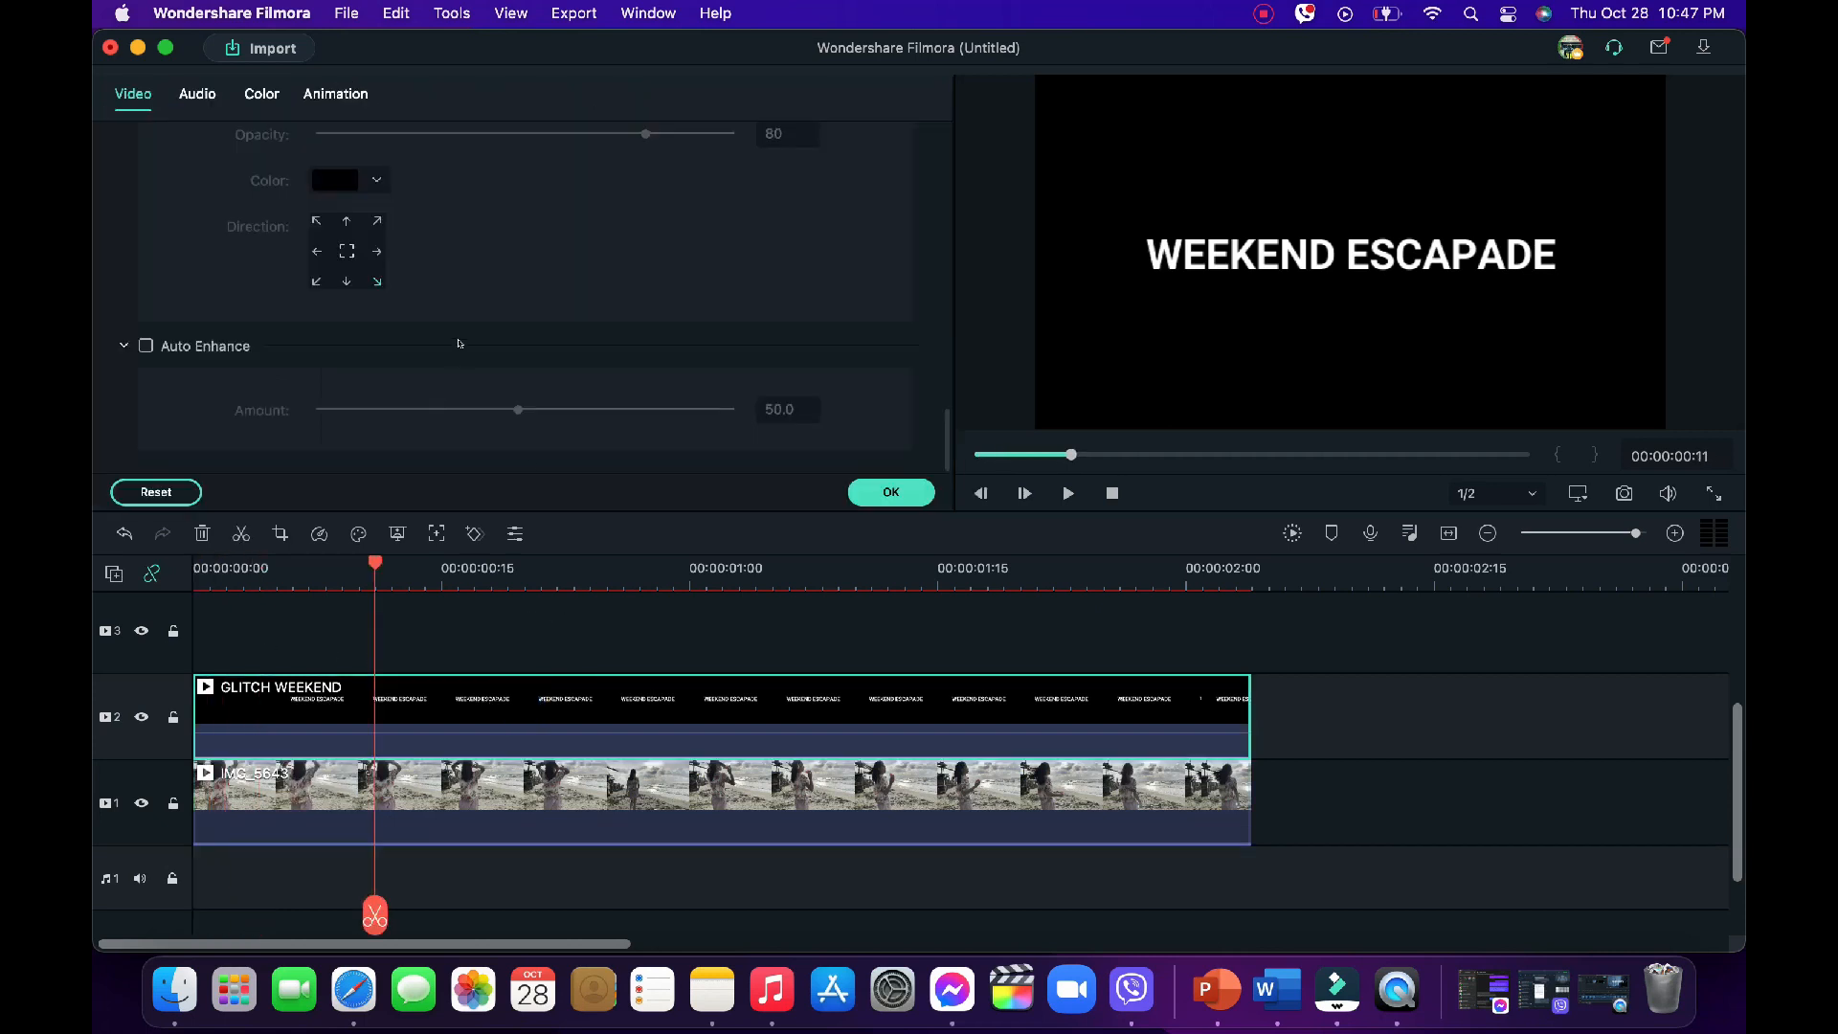
pyautogui.scroll(10, 169, 354)
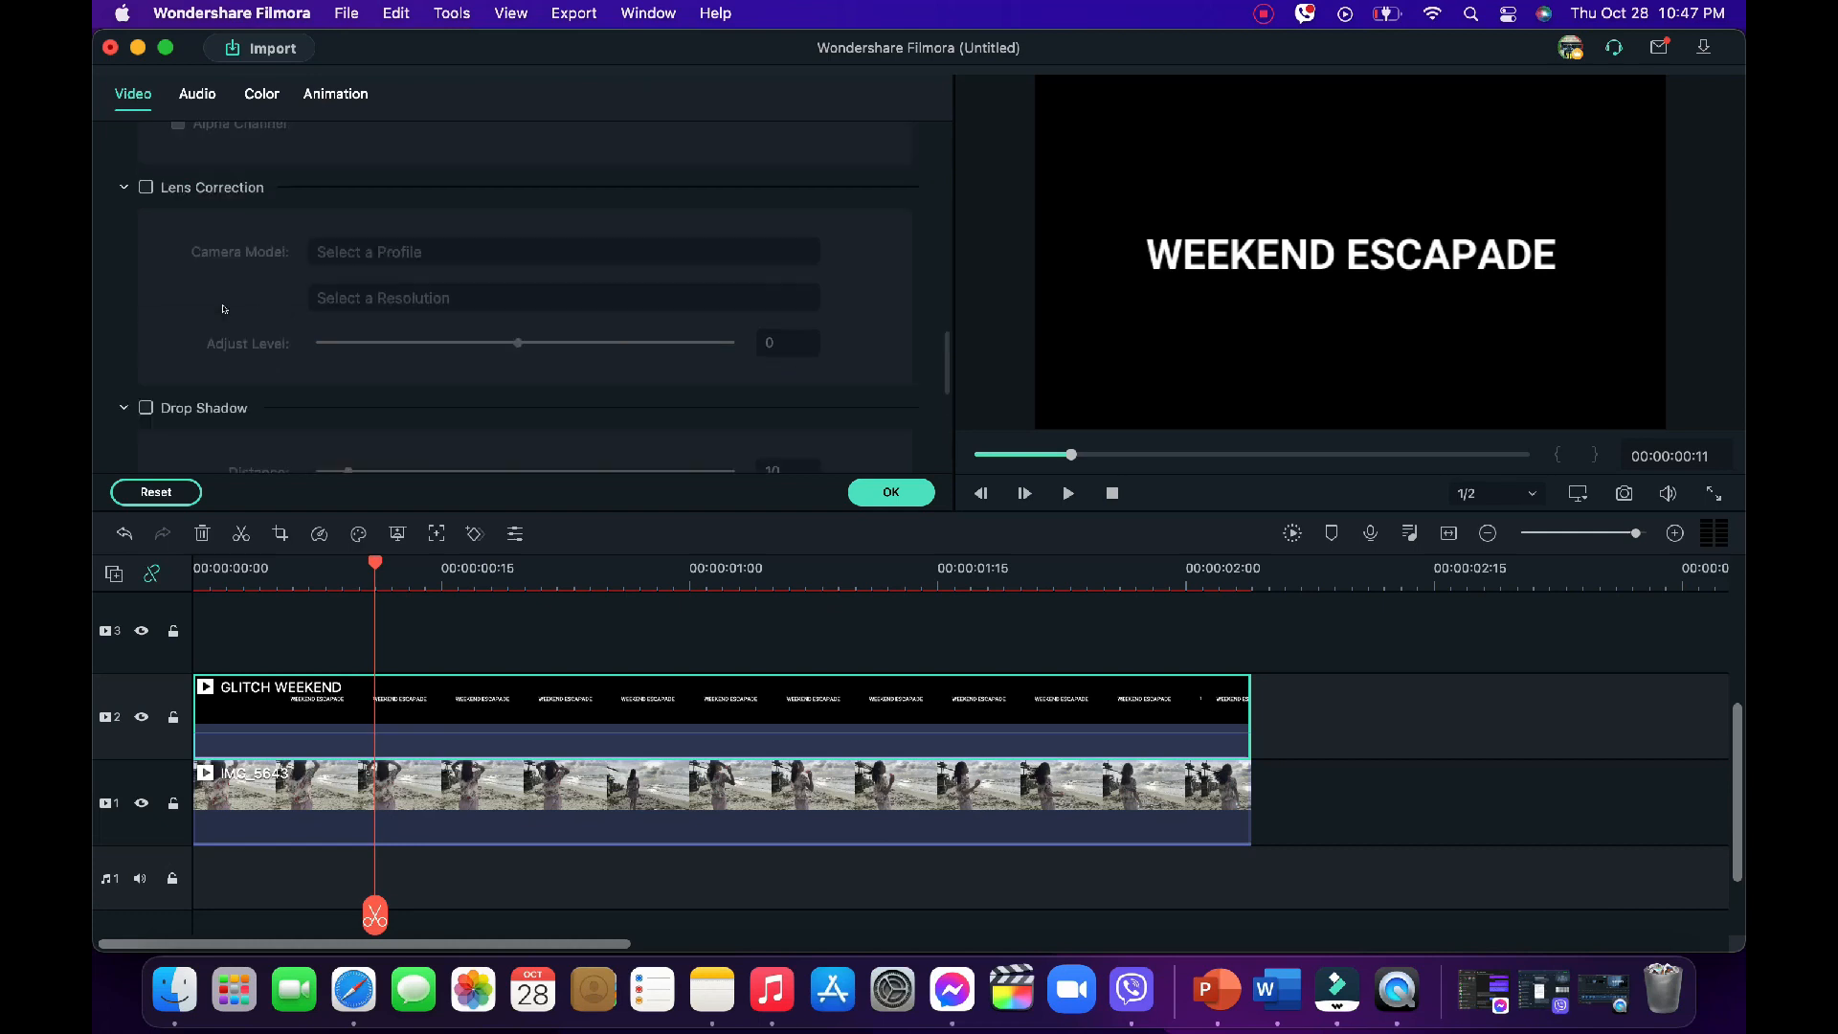
pyautogui.scroll(10, 223, 307)
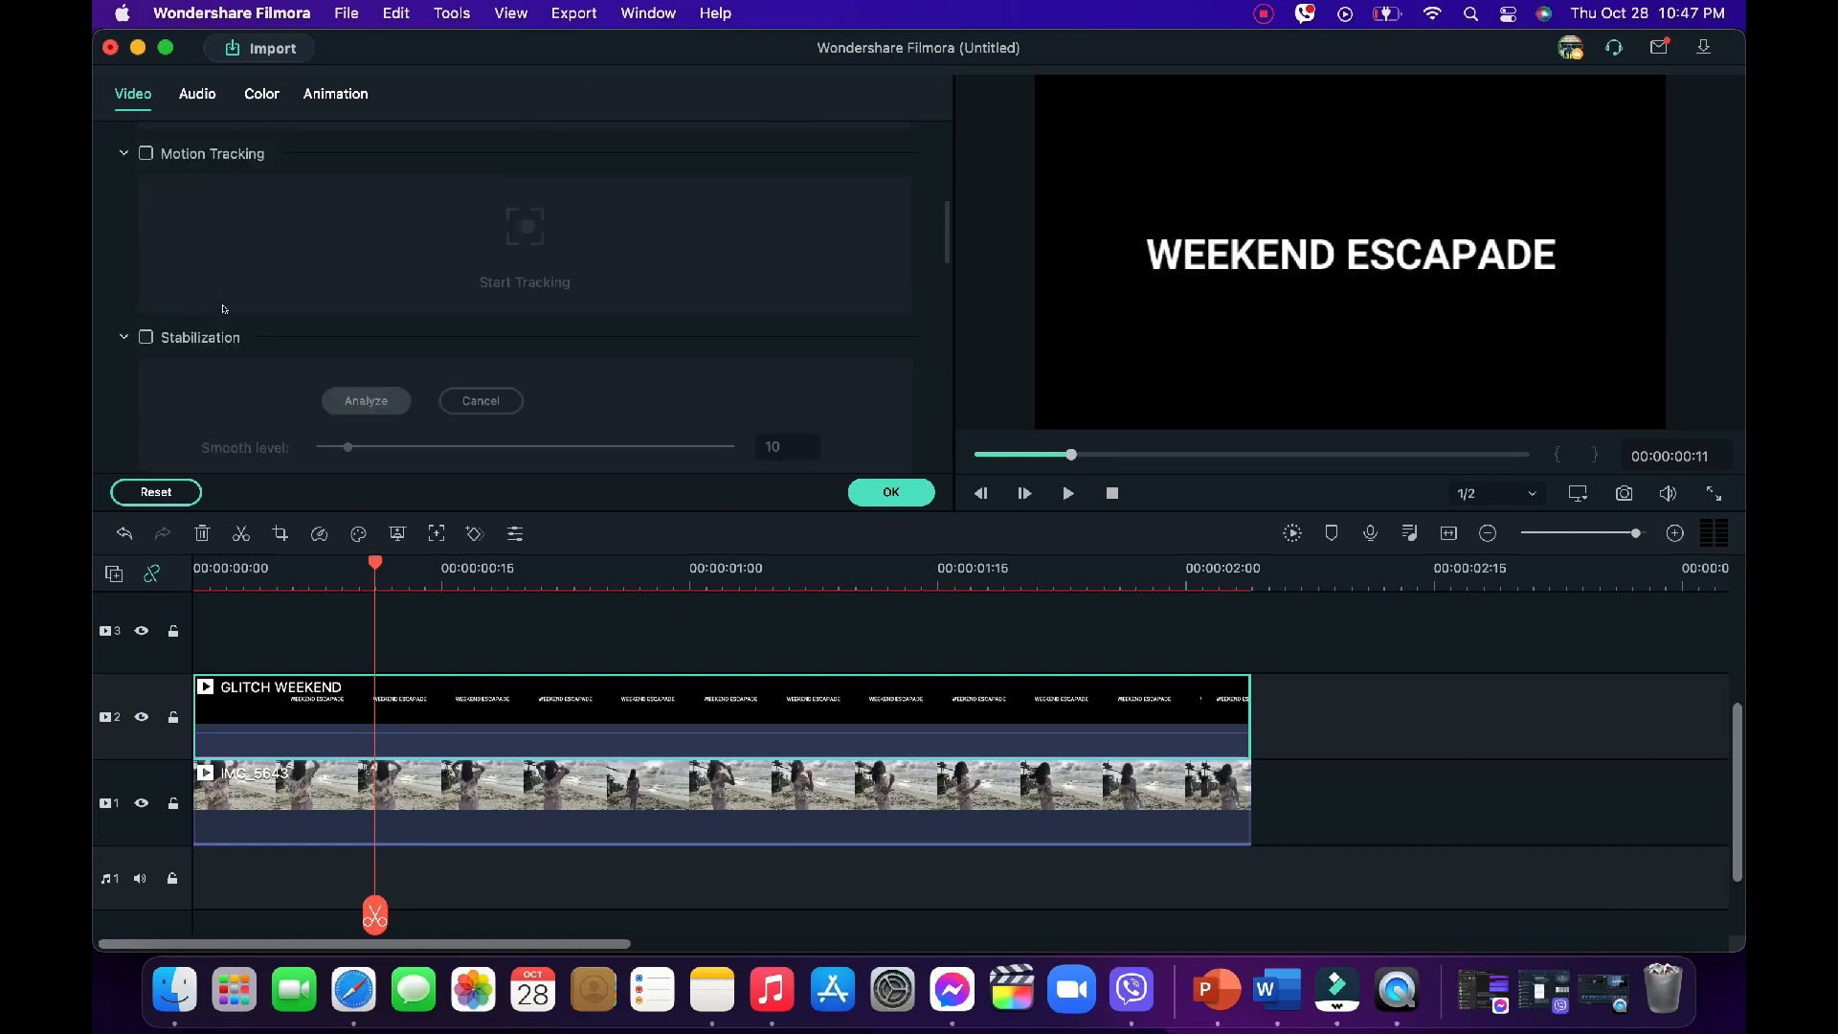
pyautogui.click(383, 351)
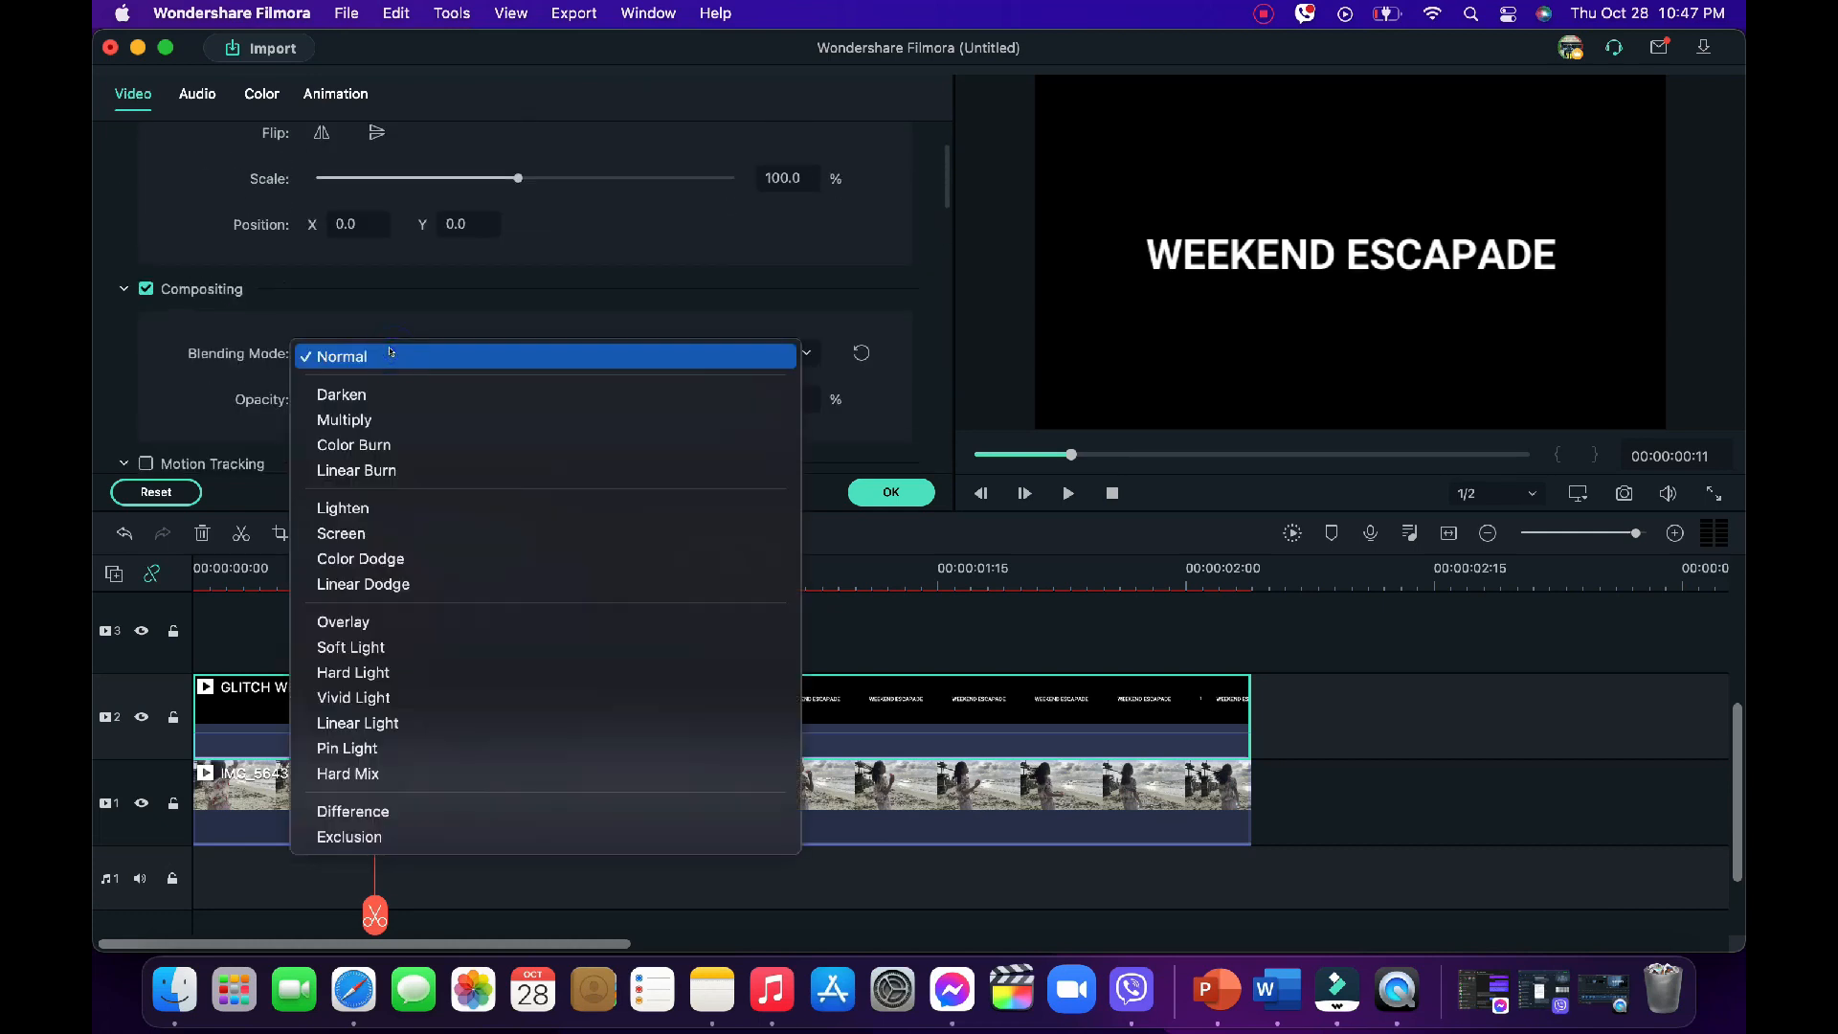
pyautogui.click(367, 510)
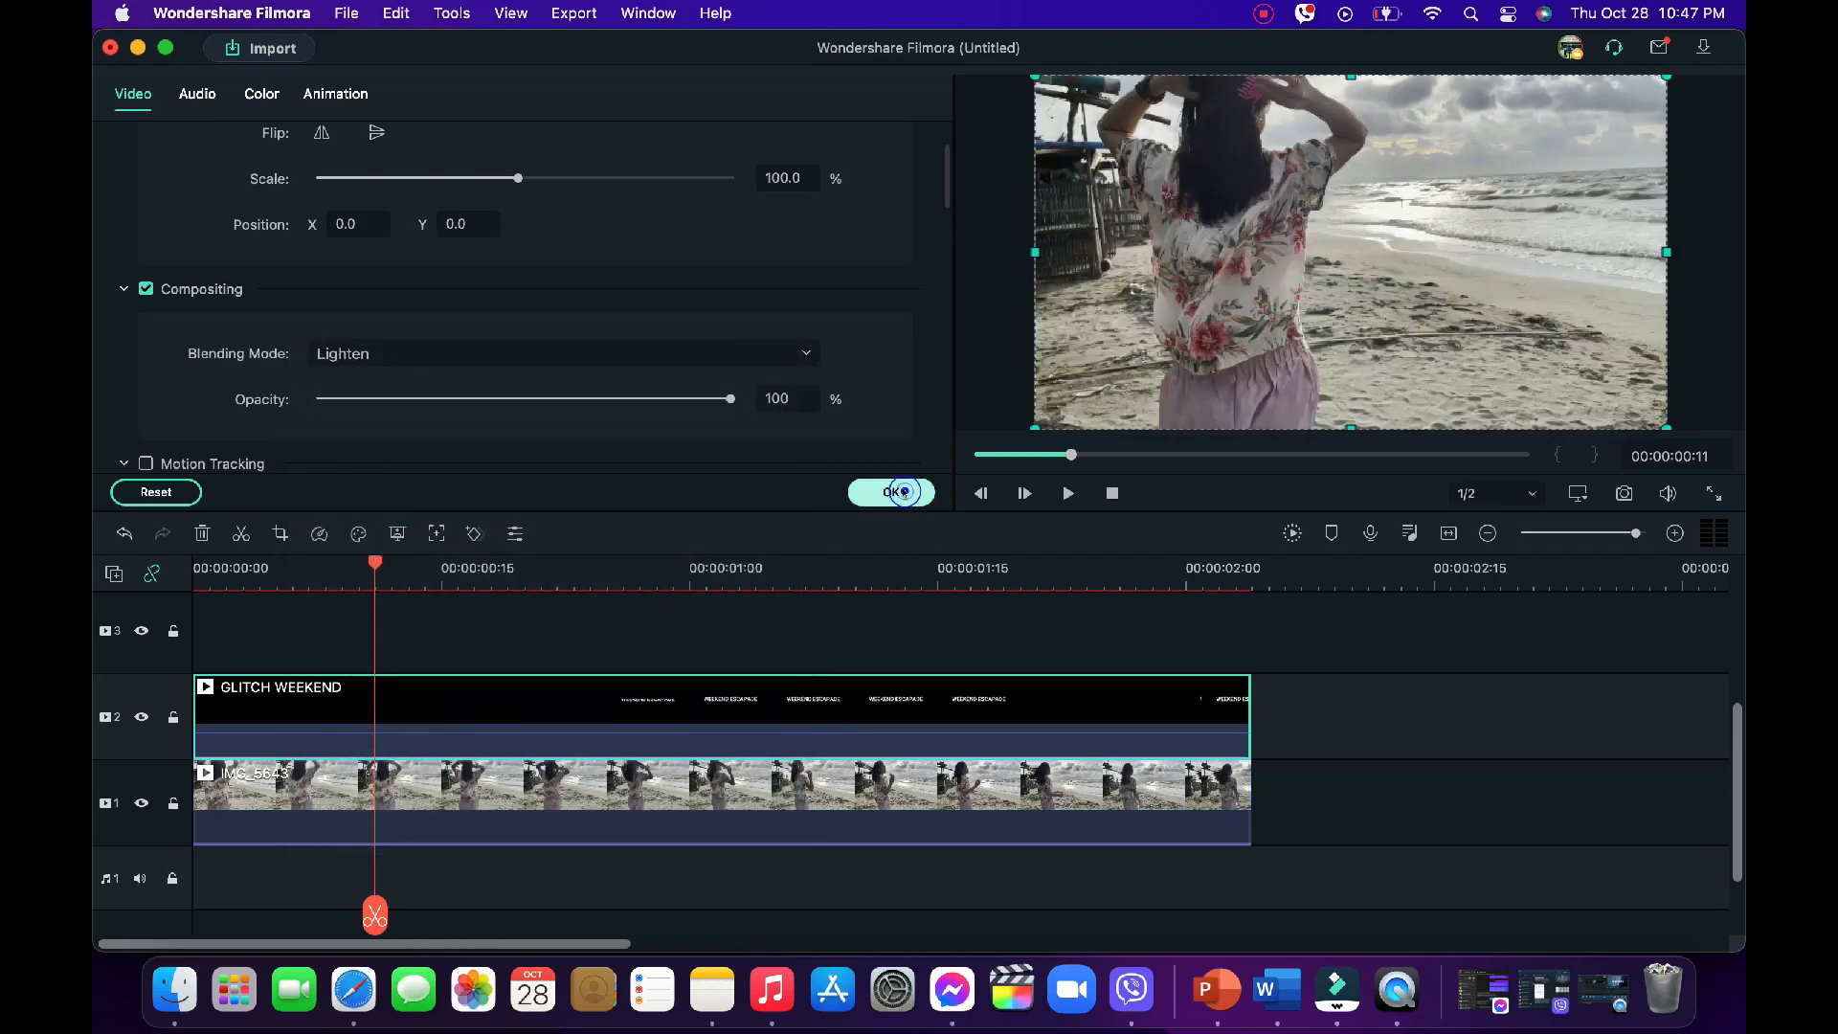
pyautogui.click(890, 492)
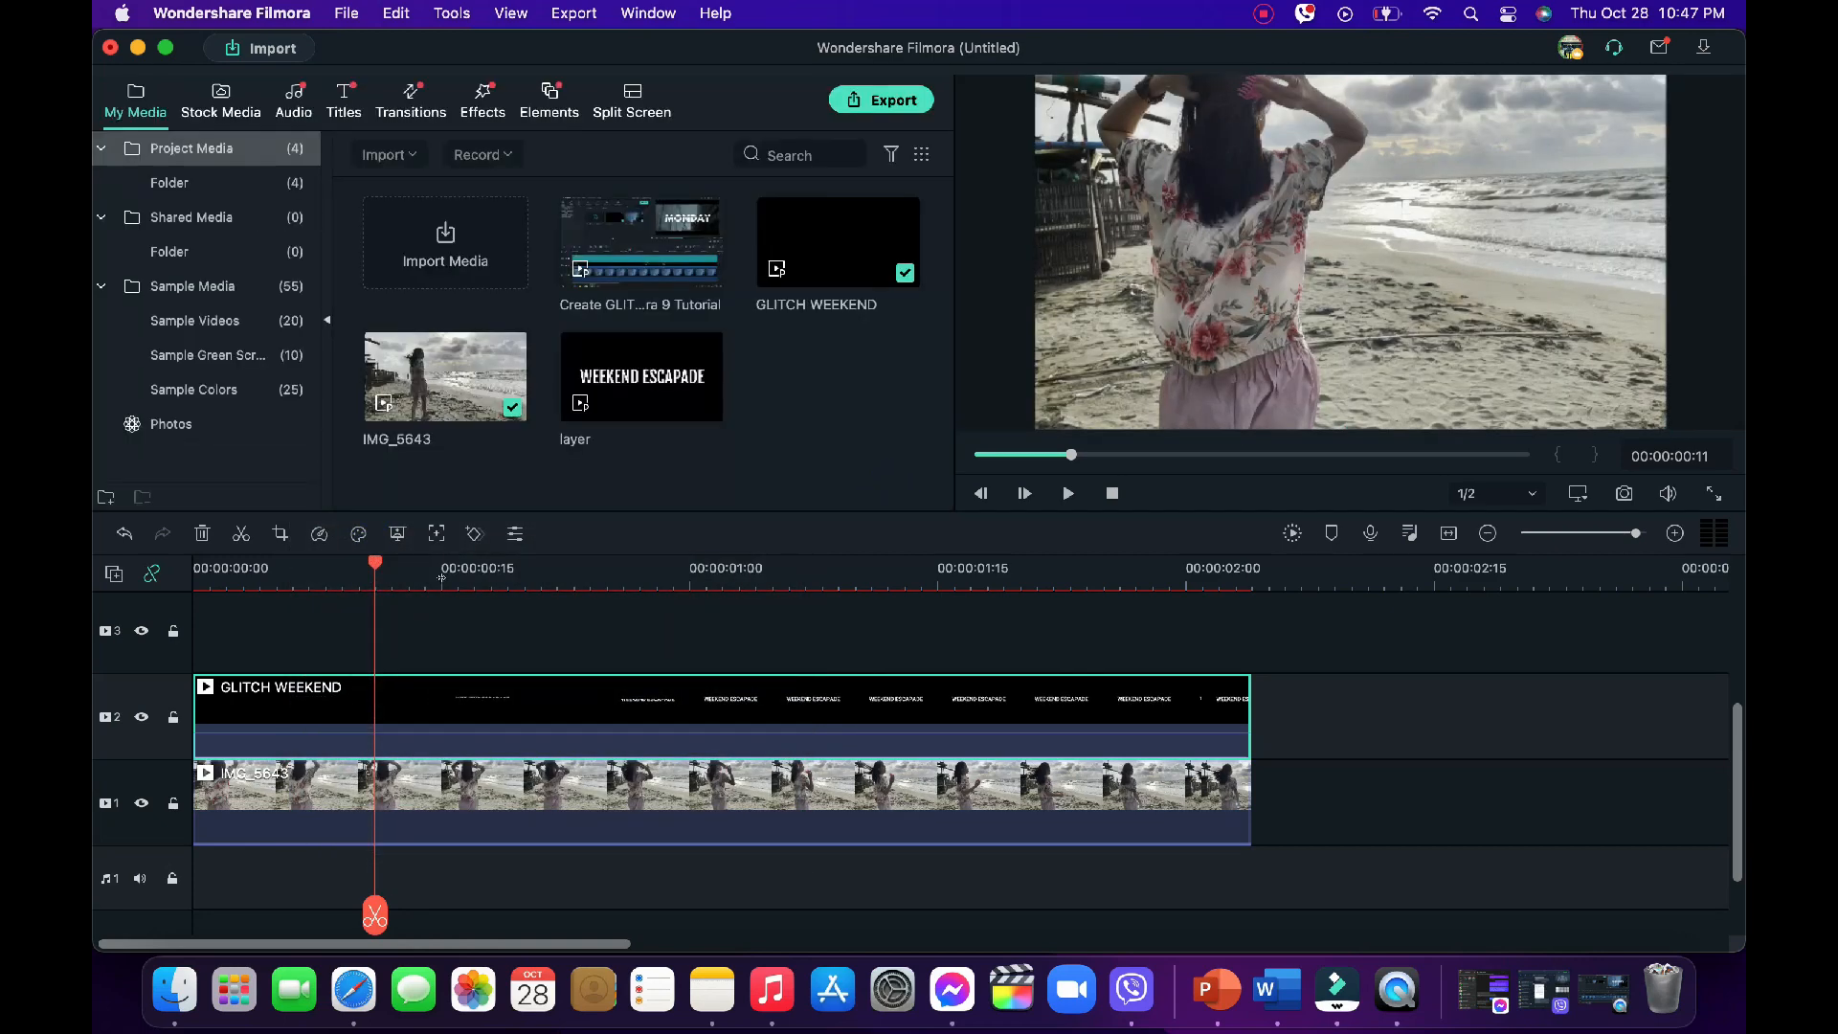
# - Play the composite from the start, then split the GLITCH WEEKEND clip on track 2 at 00:00:01:14 and 00:00:00:29
pyautogui.moveTo(369, 559); pyautogui.dragTo(108, 628)
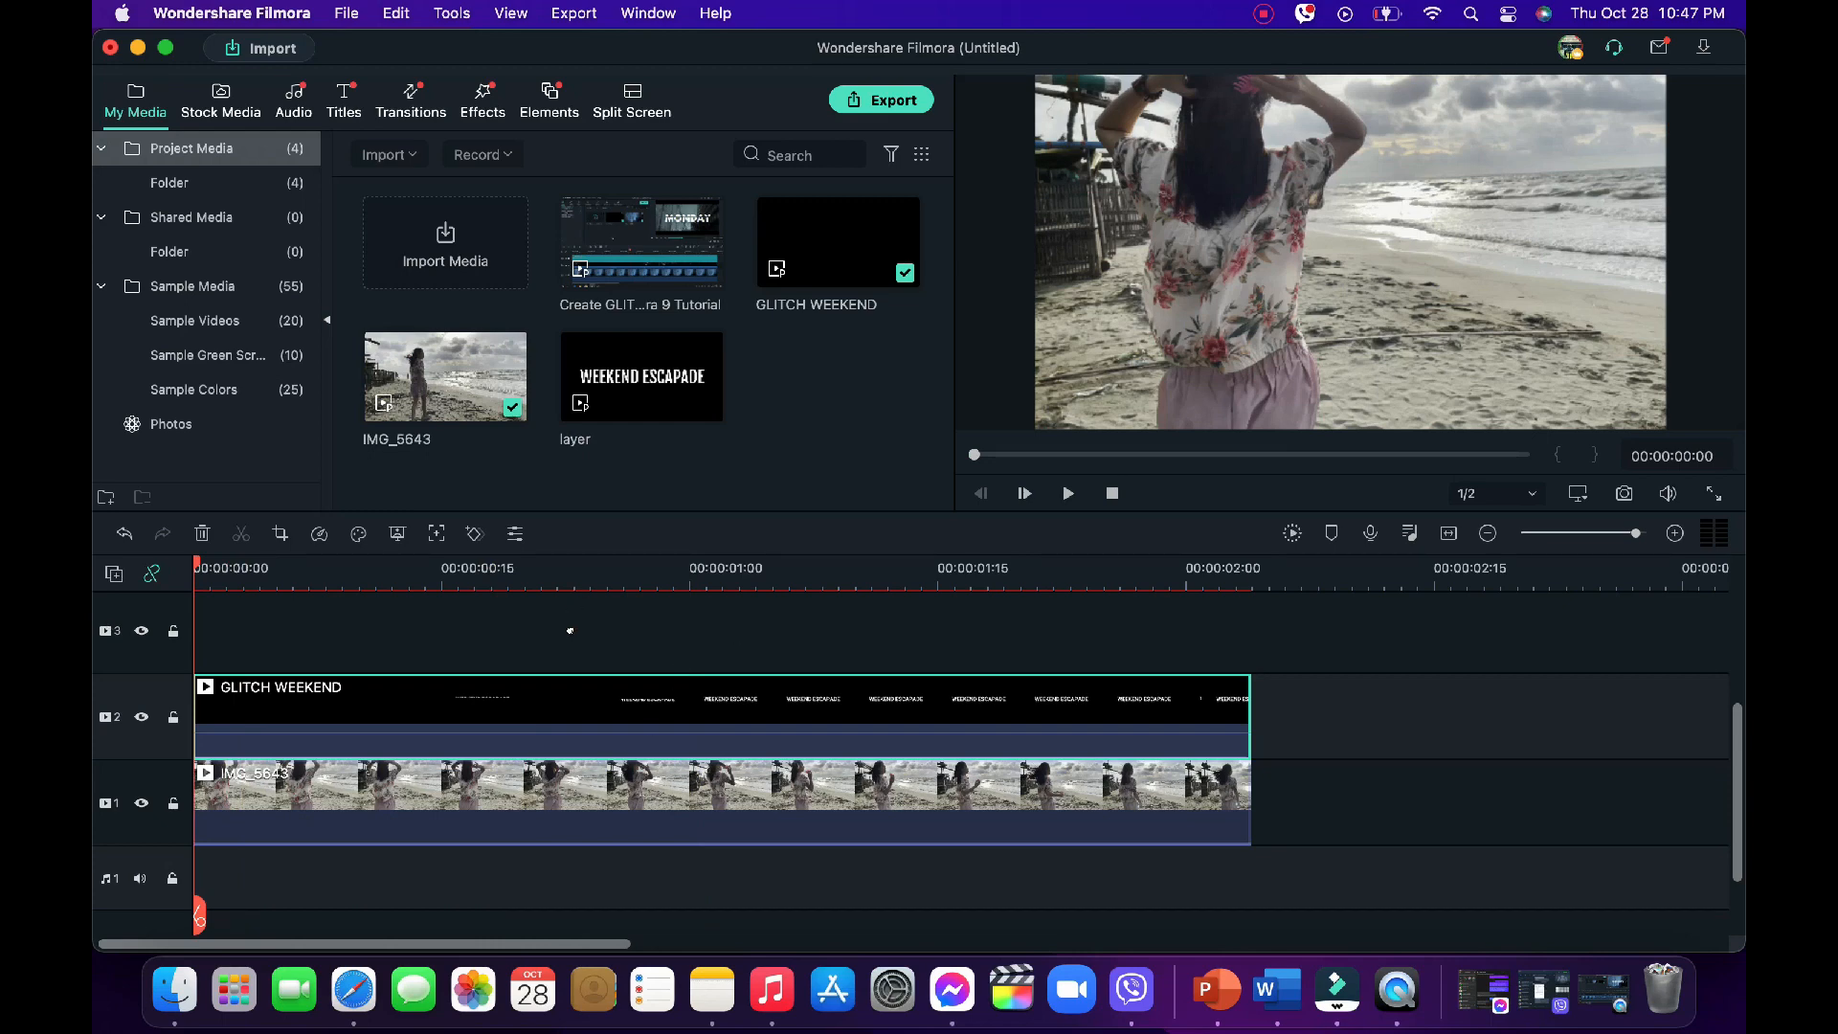
pyautogui.press('space')
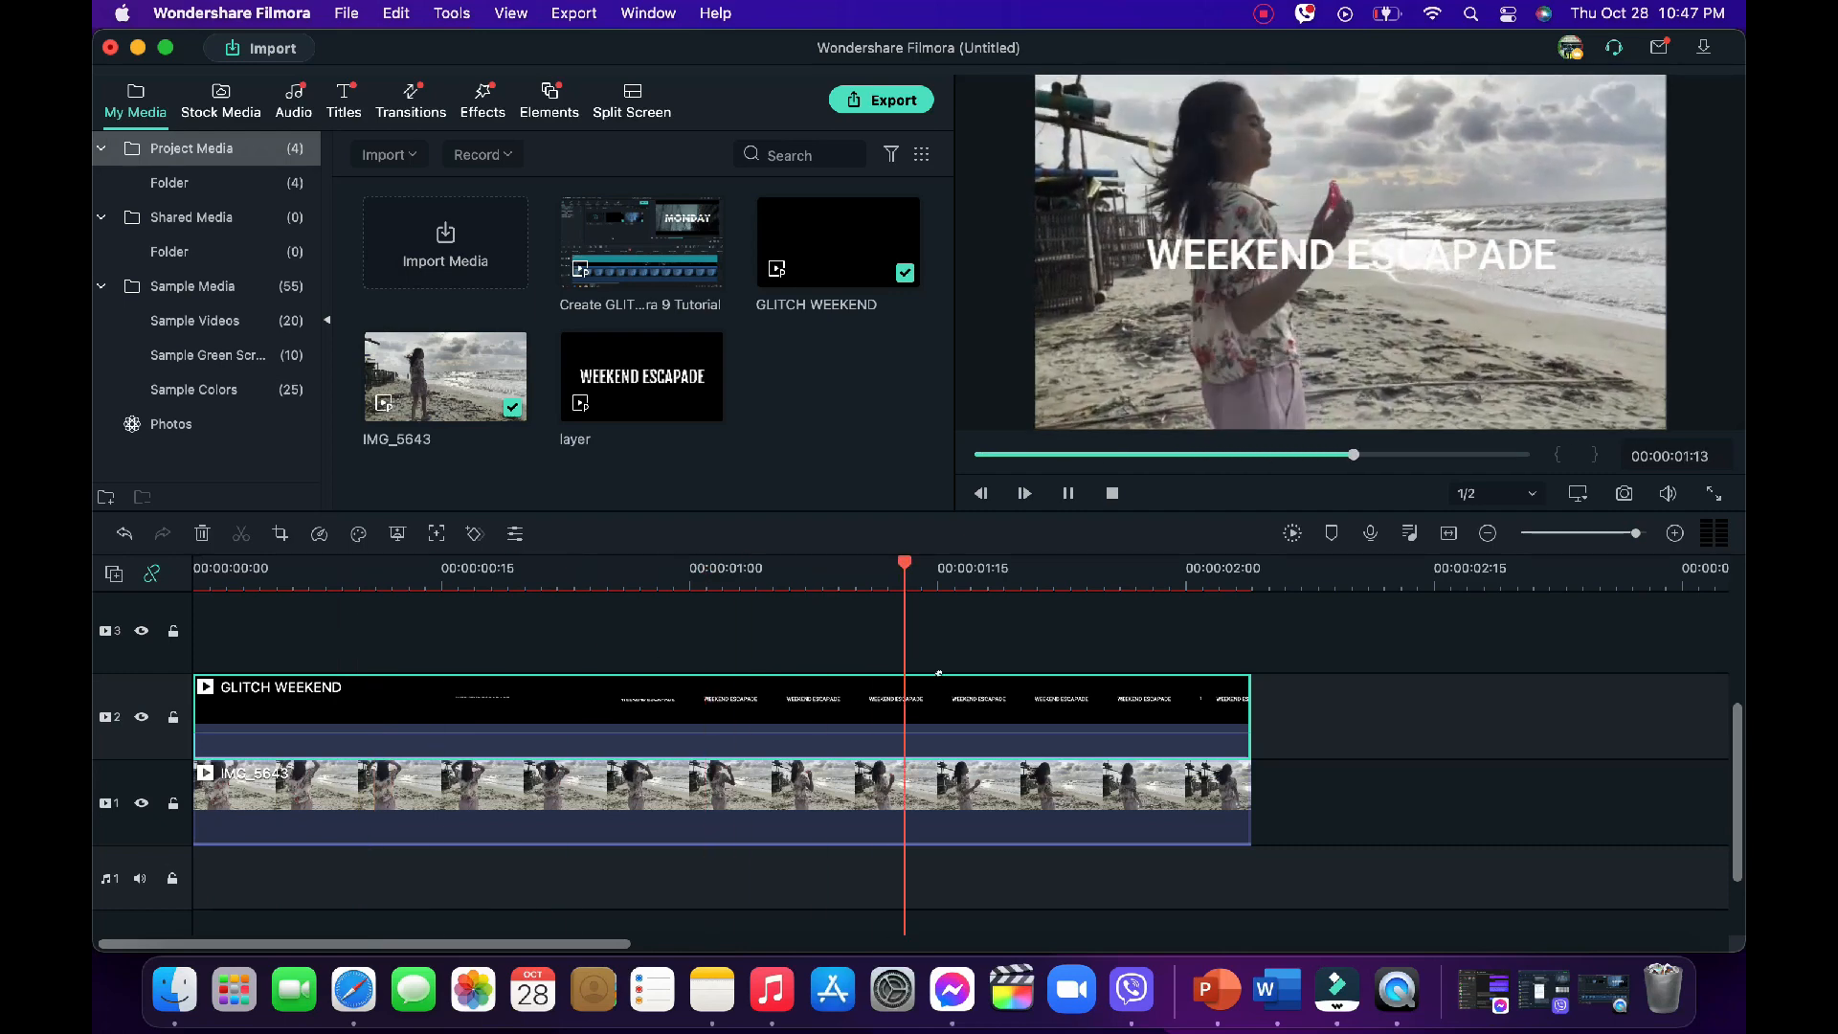
pyautogui.click(905, 560)
pyautogui.press('space')
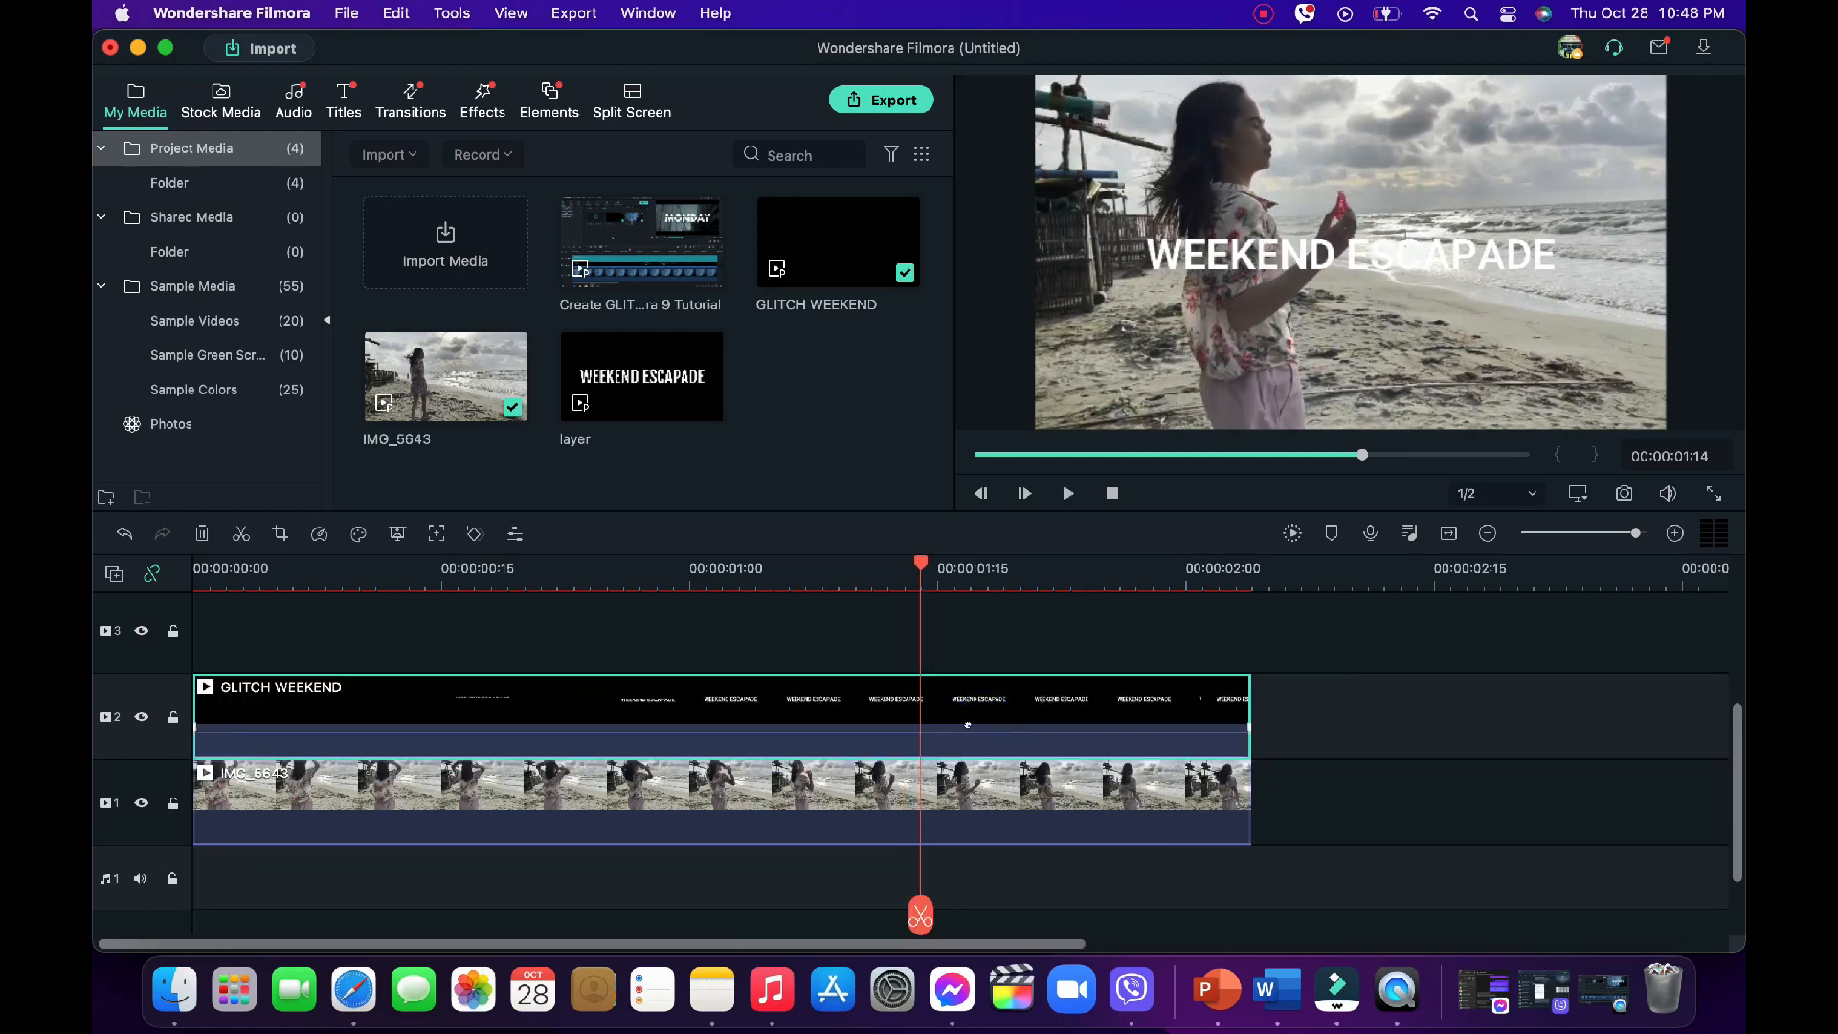
pyautogui.click(920, 916)
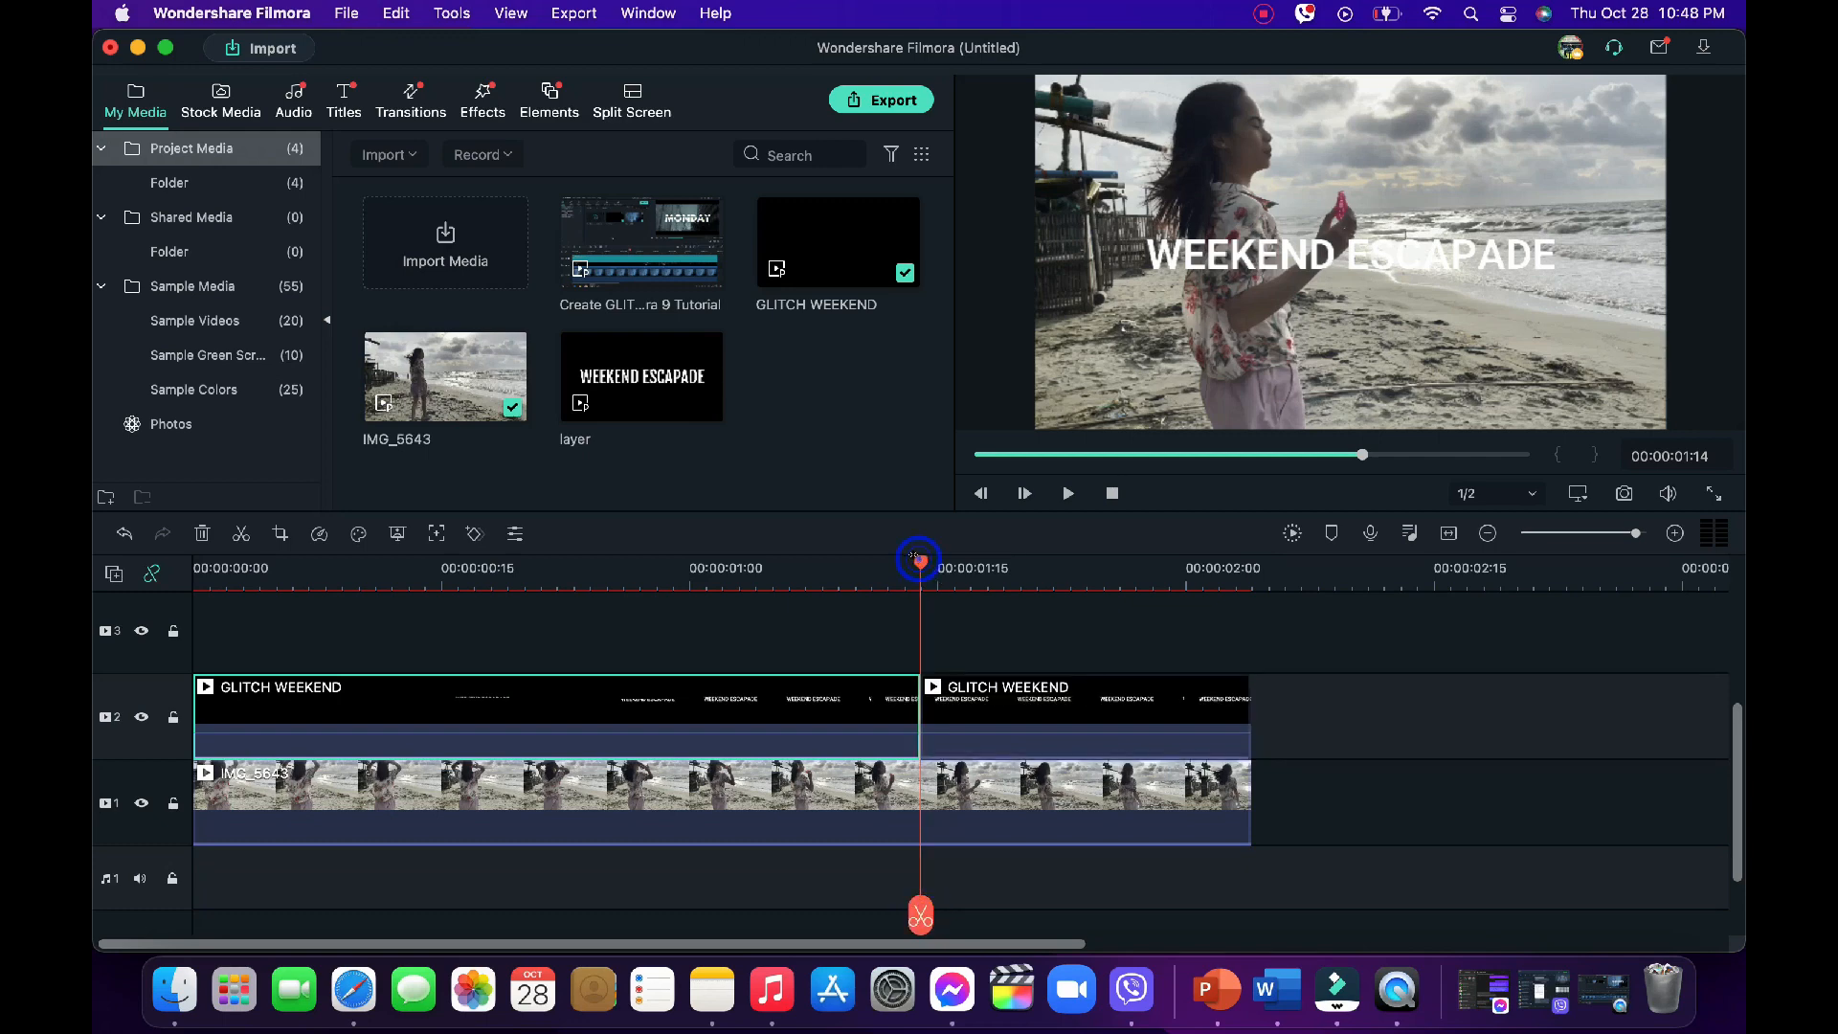
pyautogui.moveTo(905, 555); pyautogui.dragTo(673, 562)
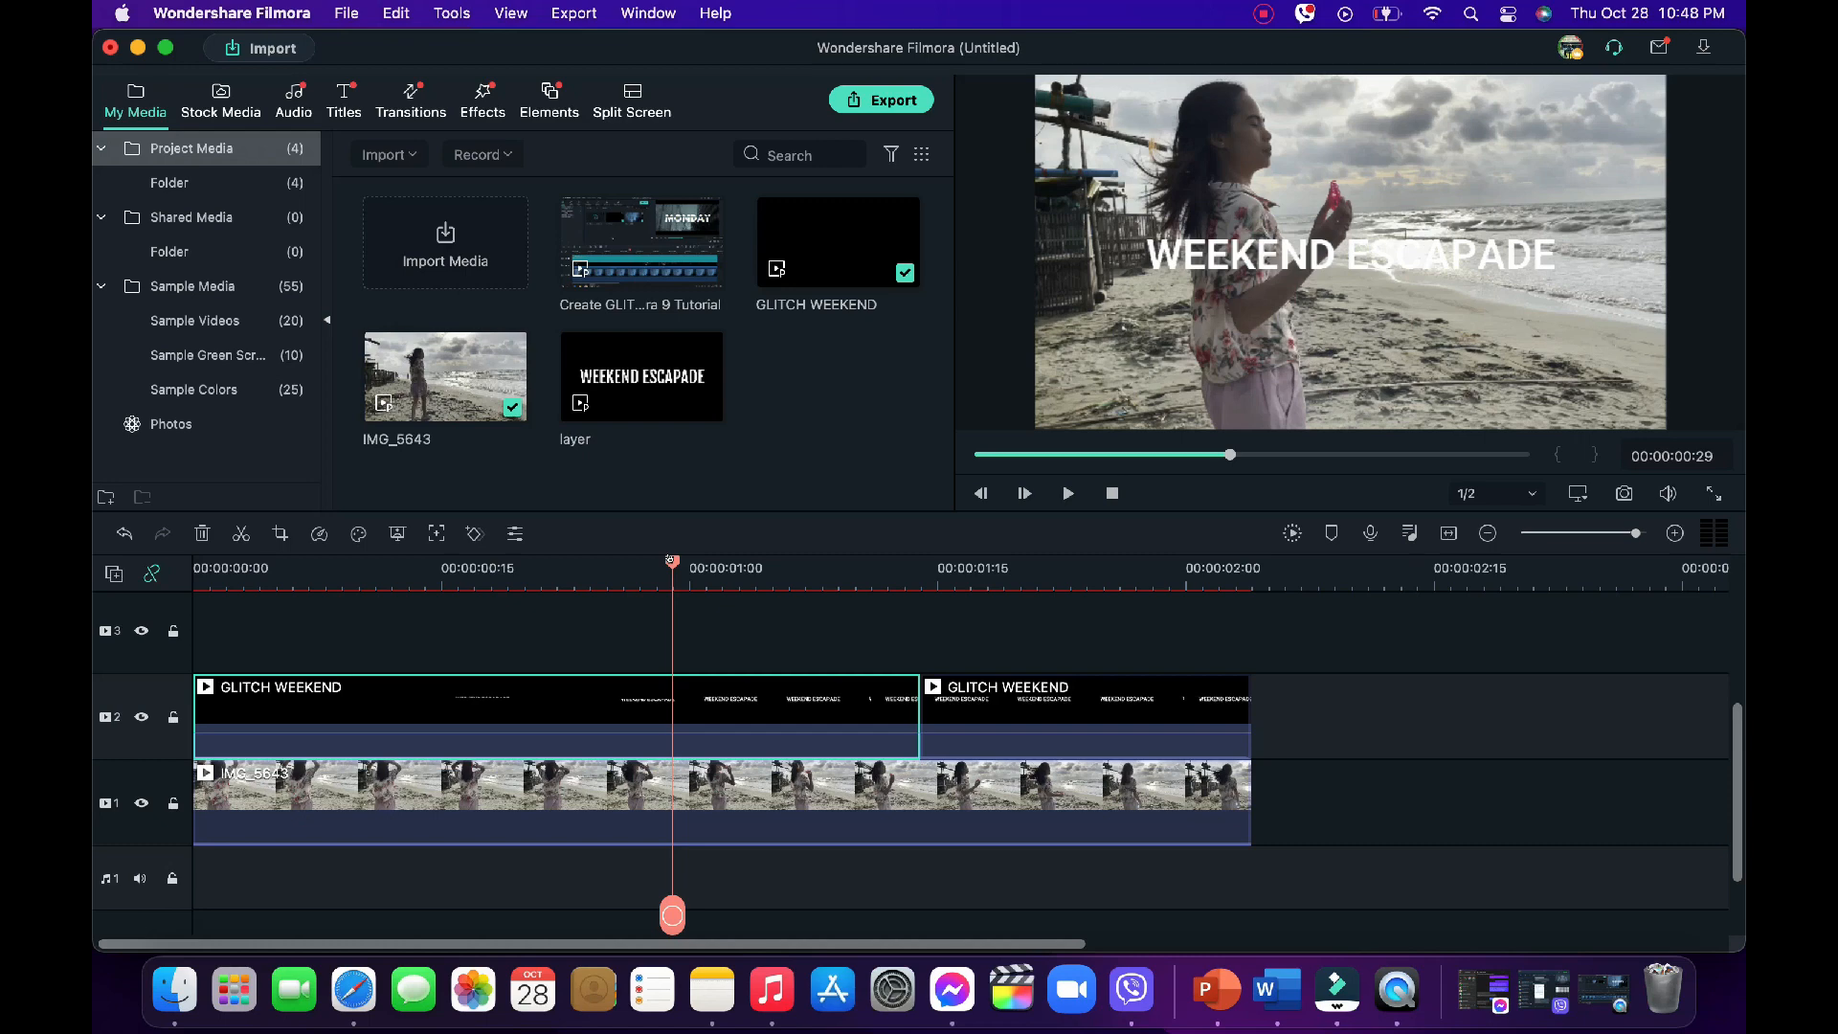
pyautogui.press('super+b')
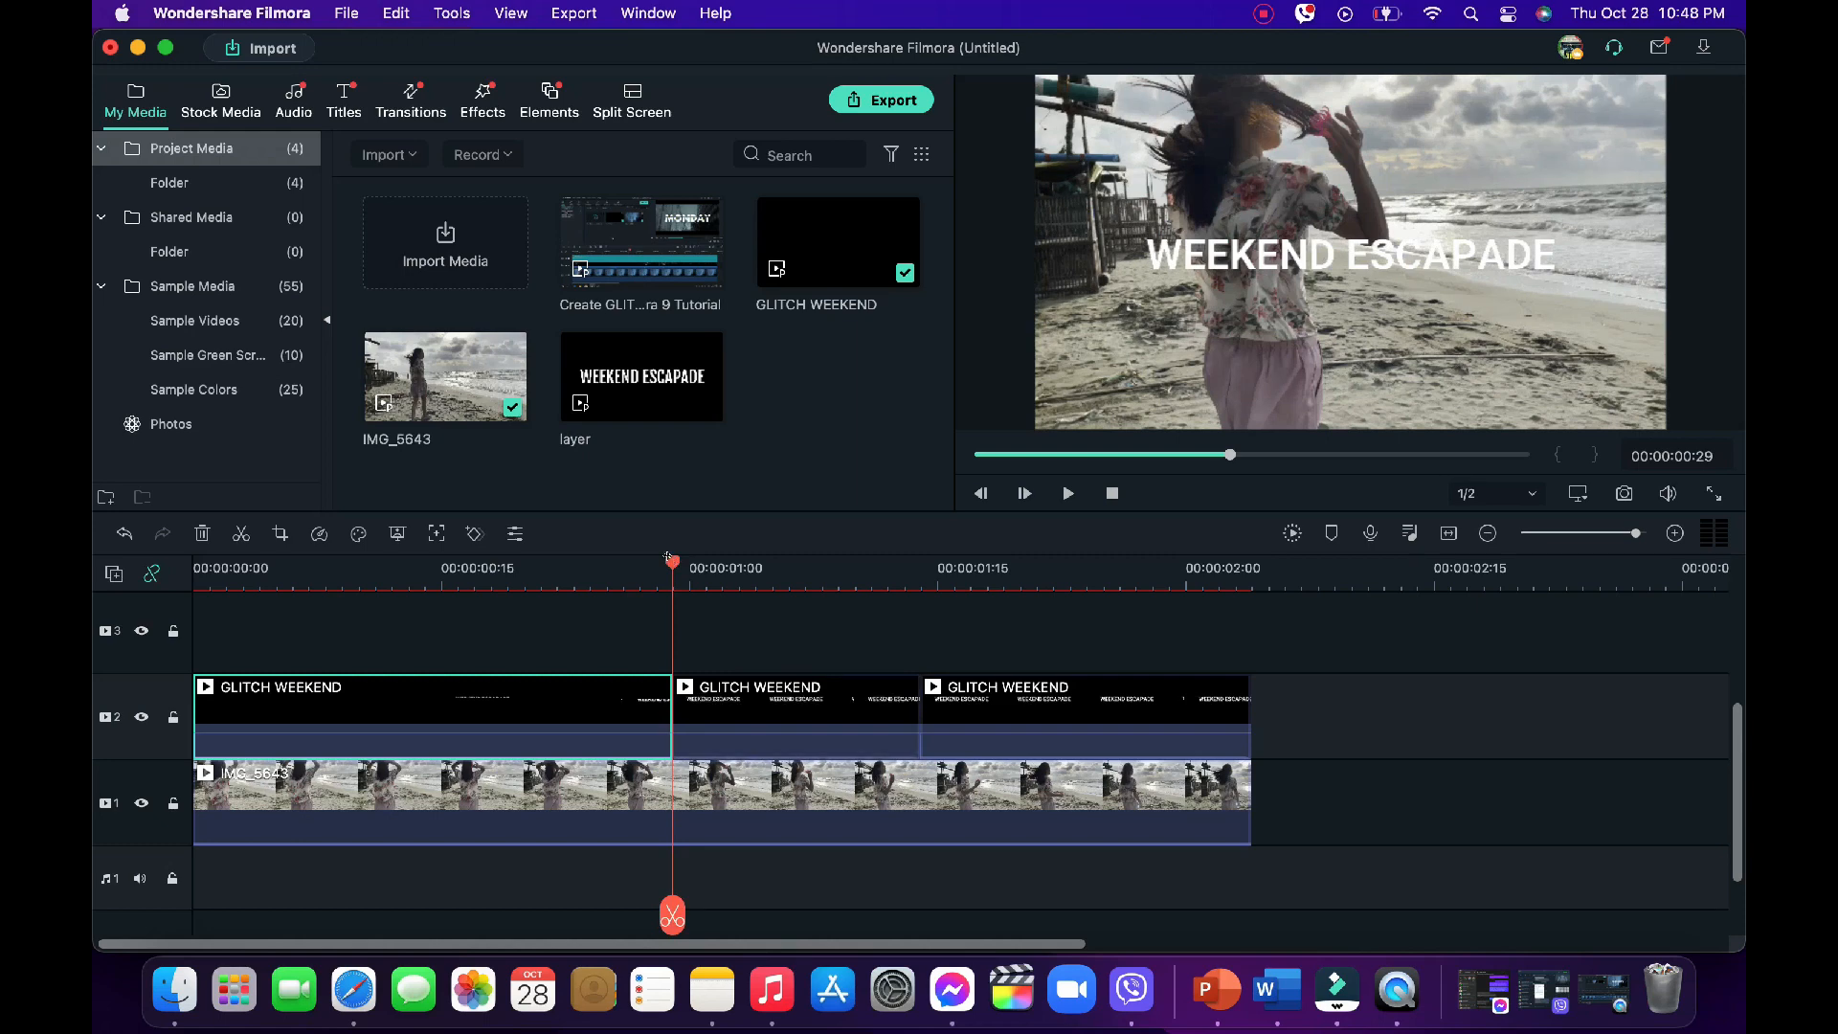
# - Split the middle GLITCH WEEKEND segment on track 2 at 00:00:01:07
pyautogui.moveTo(668, 558); pyautogui.dragTo(812, 568)
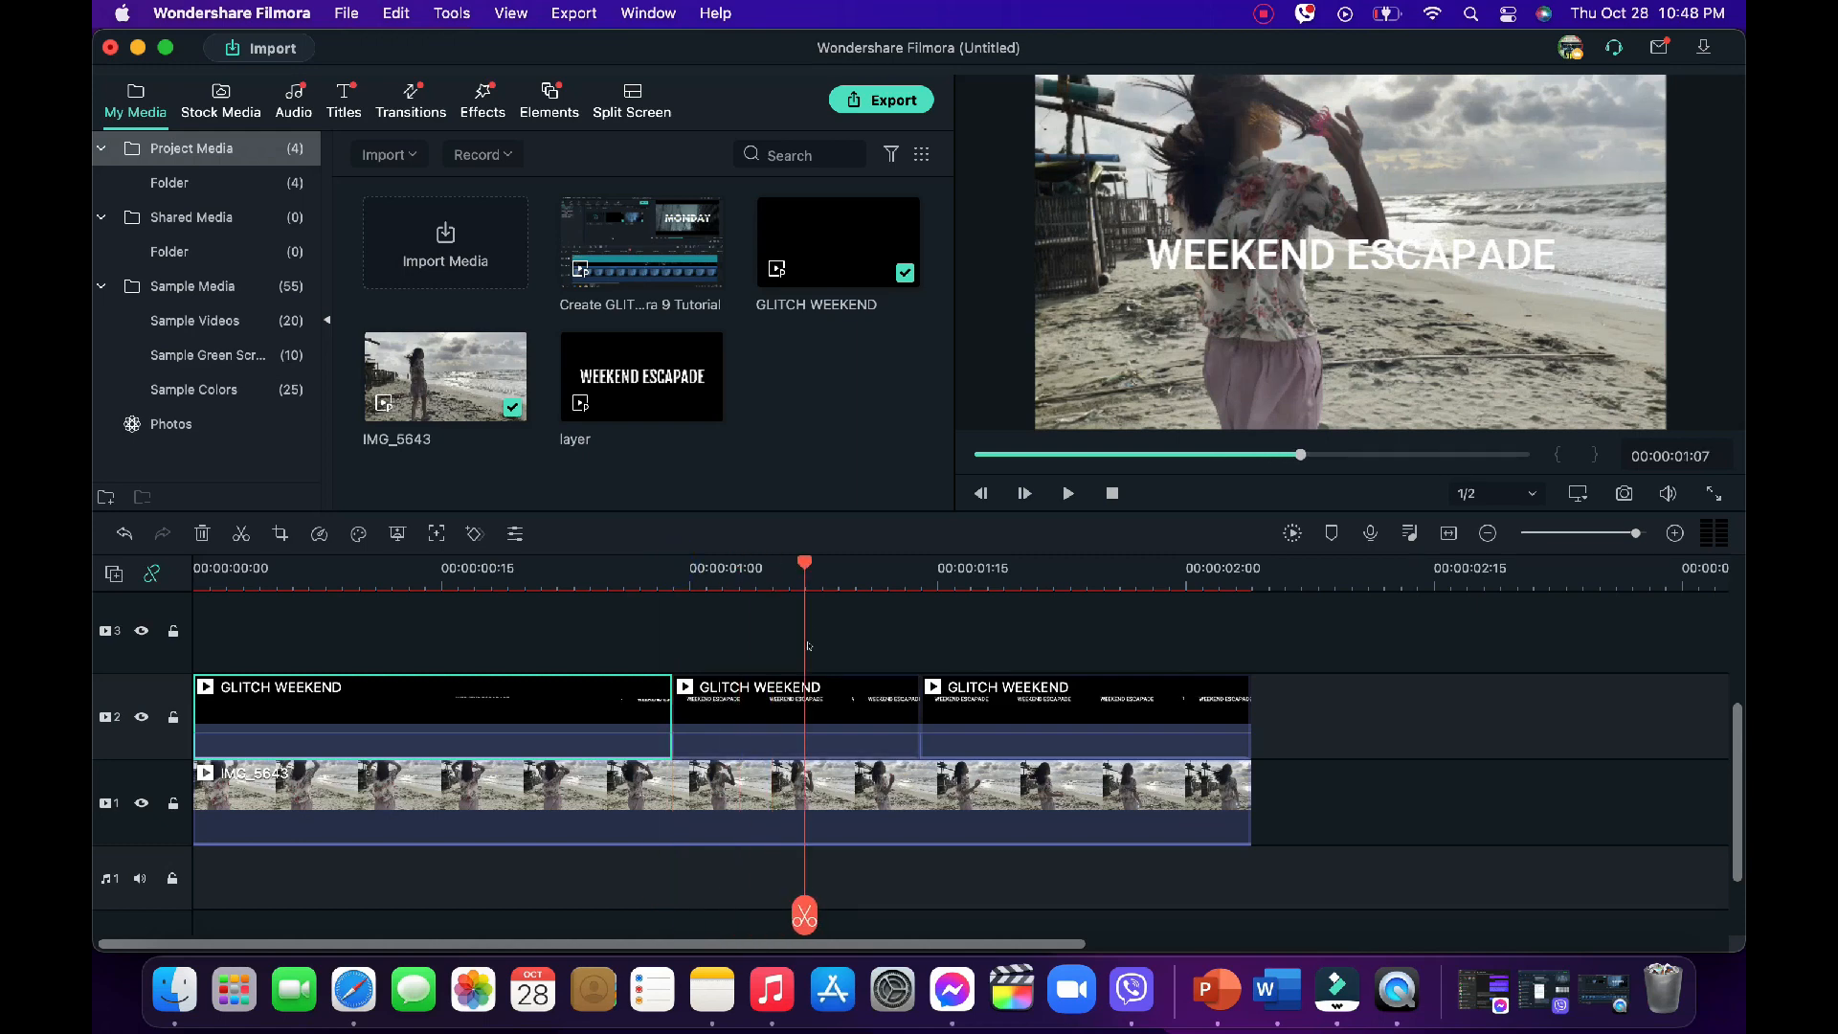
pyautogui.click(823, 709)
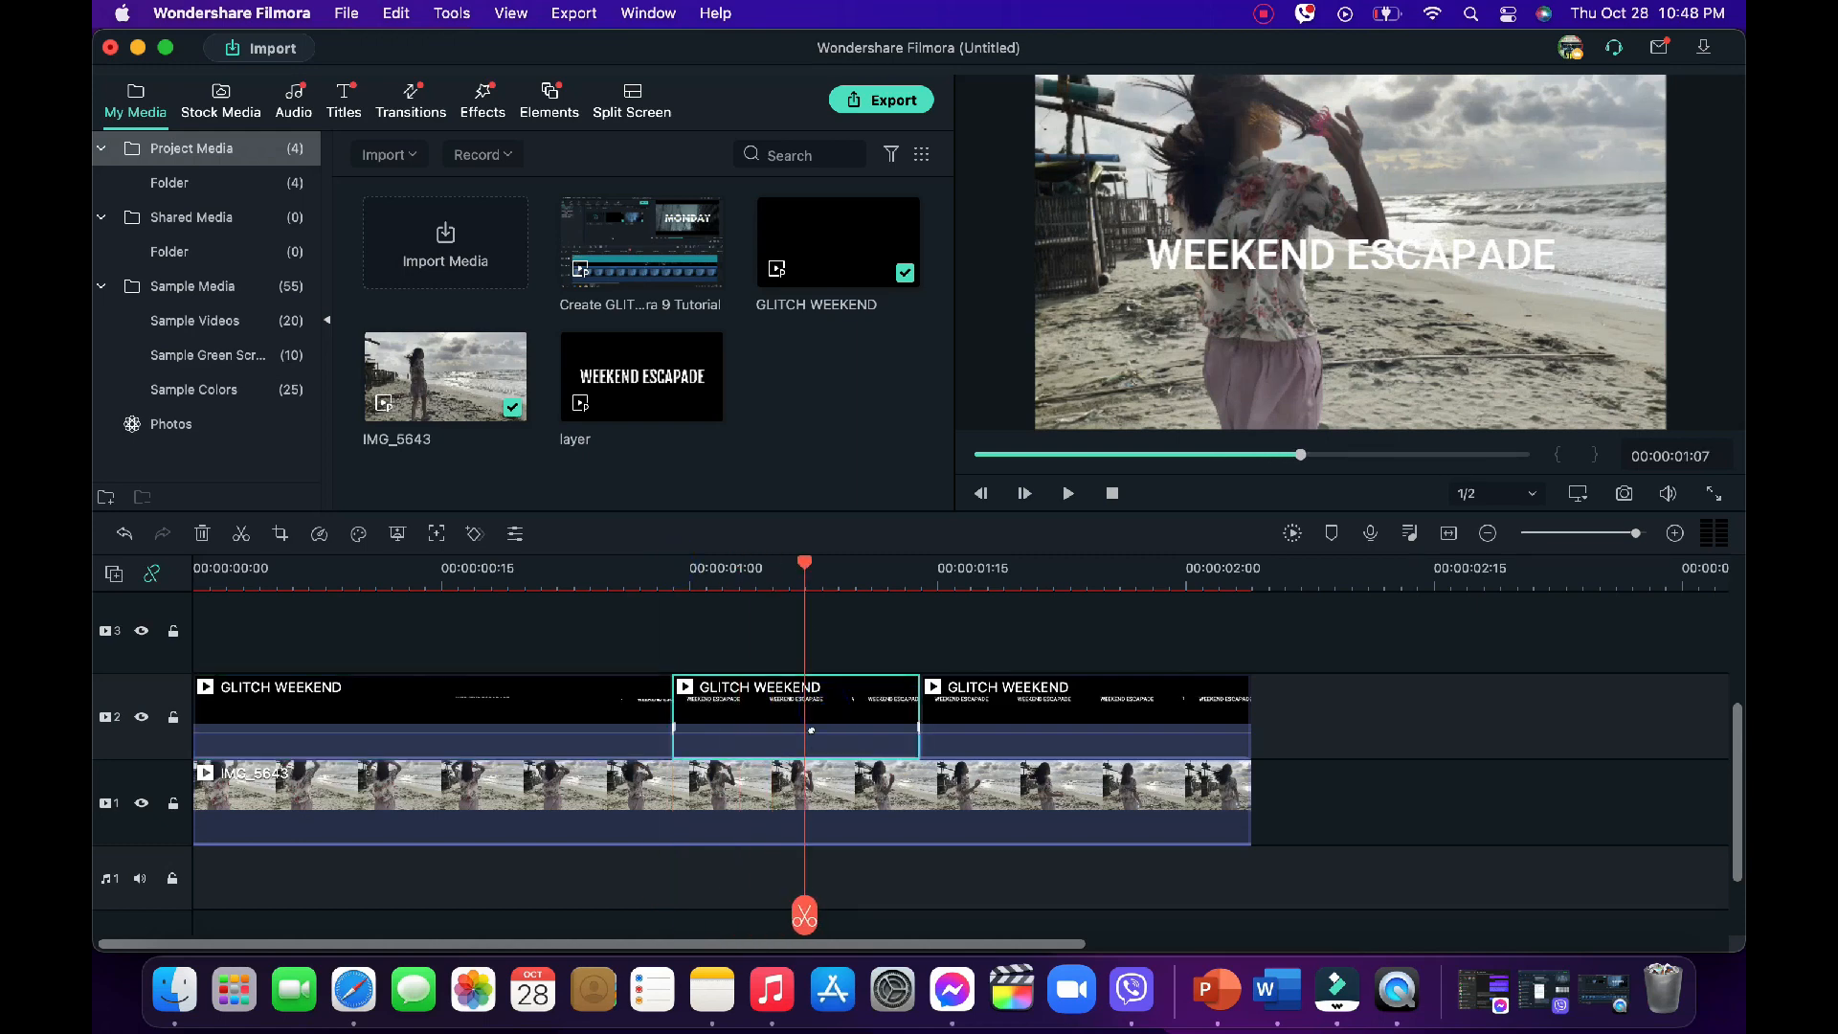
pyautogui.click(802, 915)
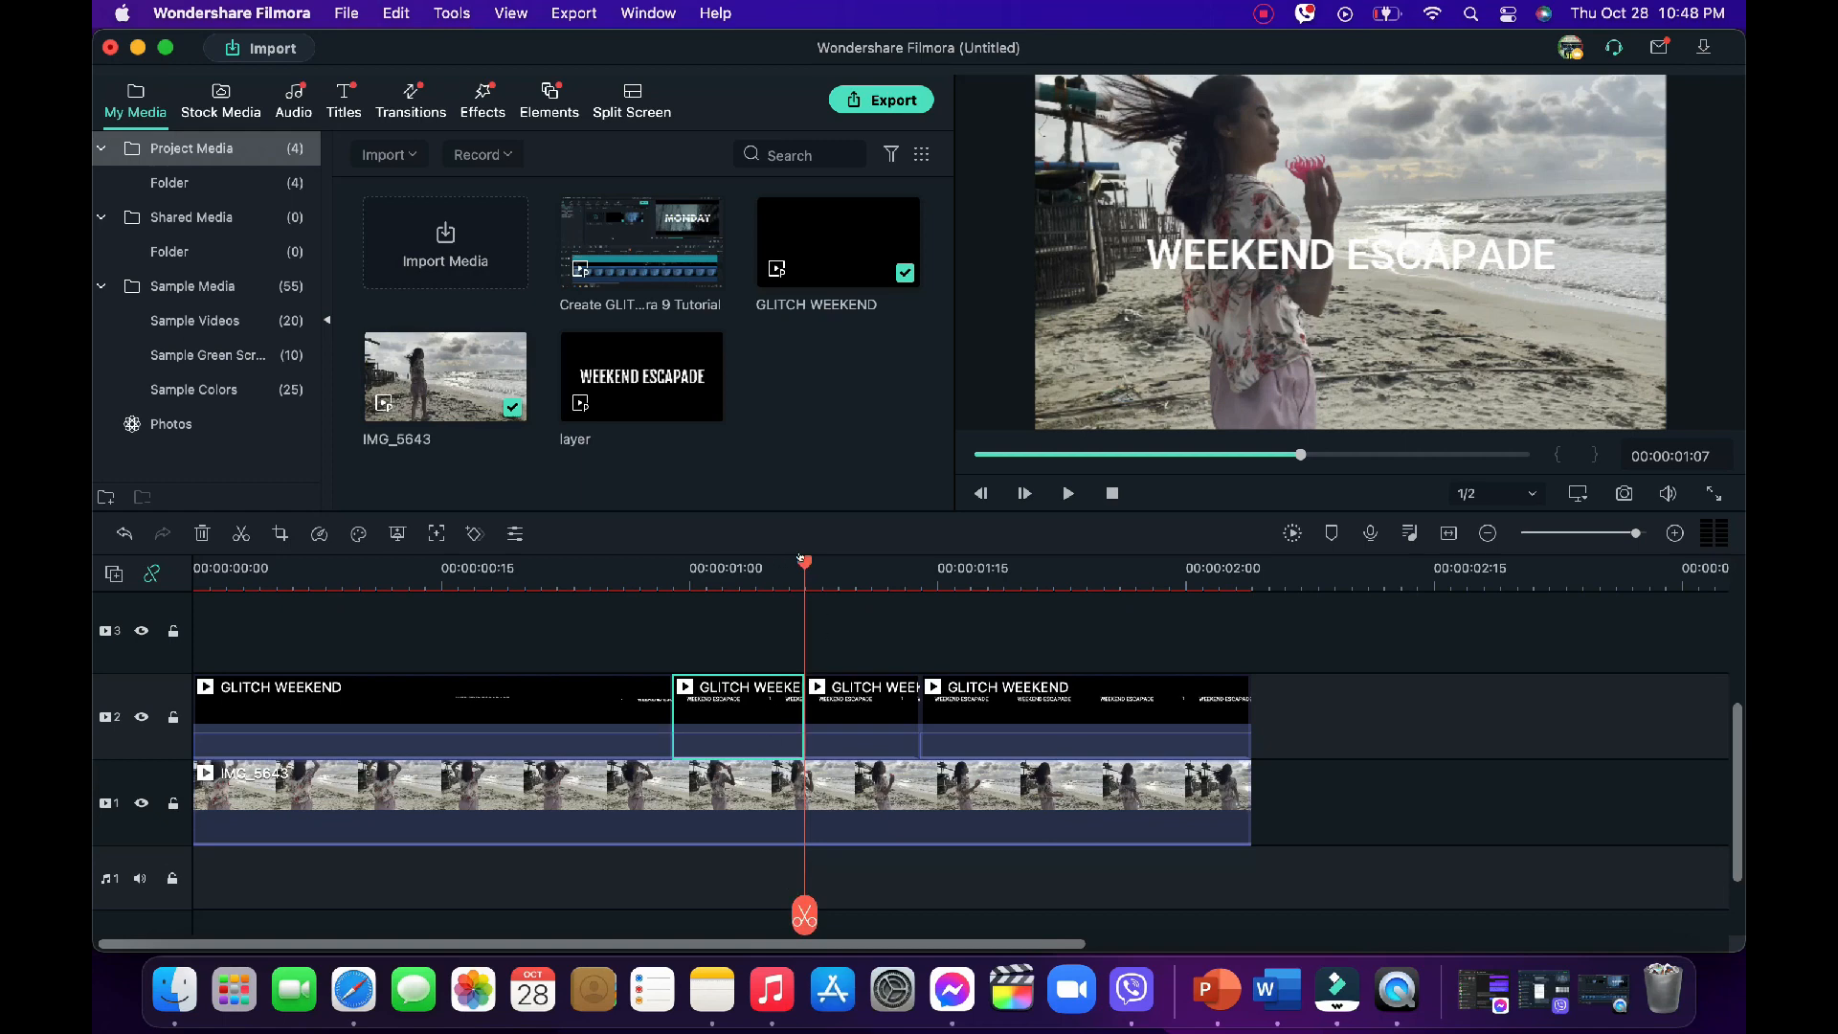
# - Apply the Chromatic Aberration distortion effect to the first, second and third GLITCH WEEKEND segments on track 2
pyautogui.moveTo(803, 558); pyautogui.dragTo(773, 558)
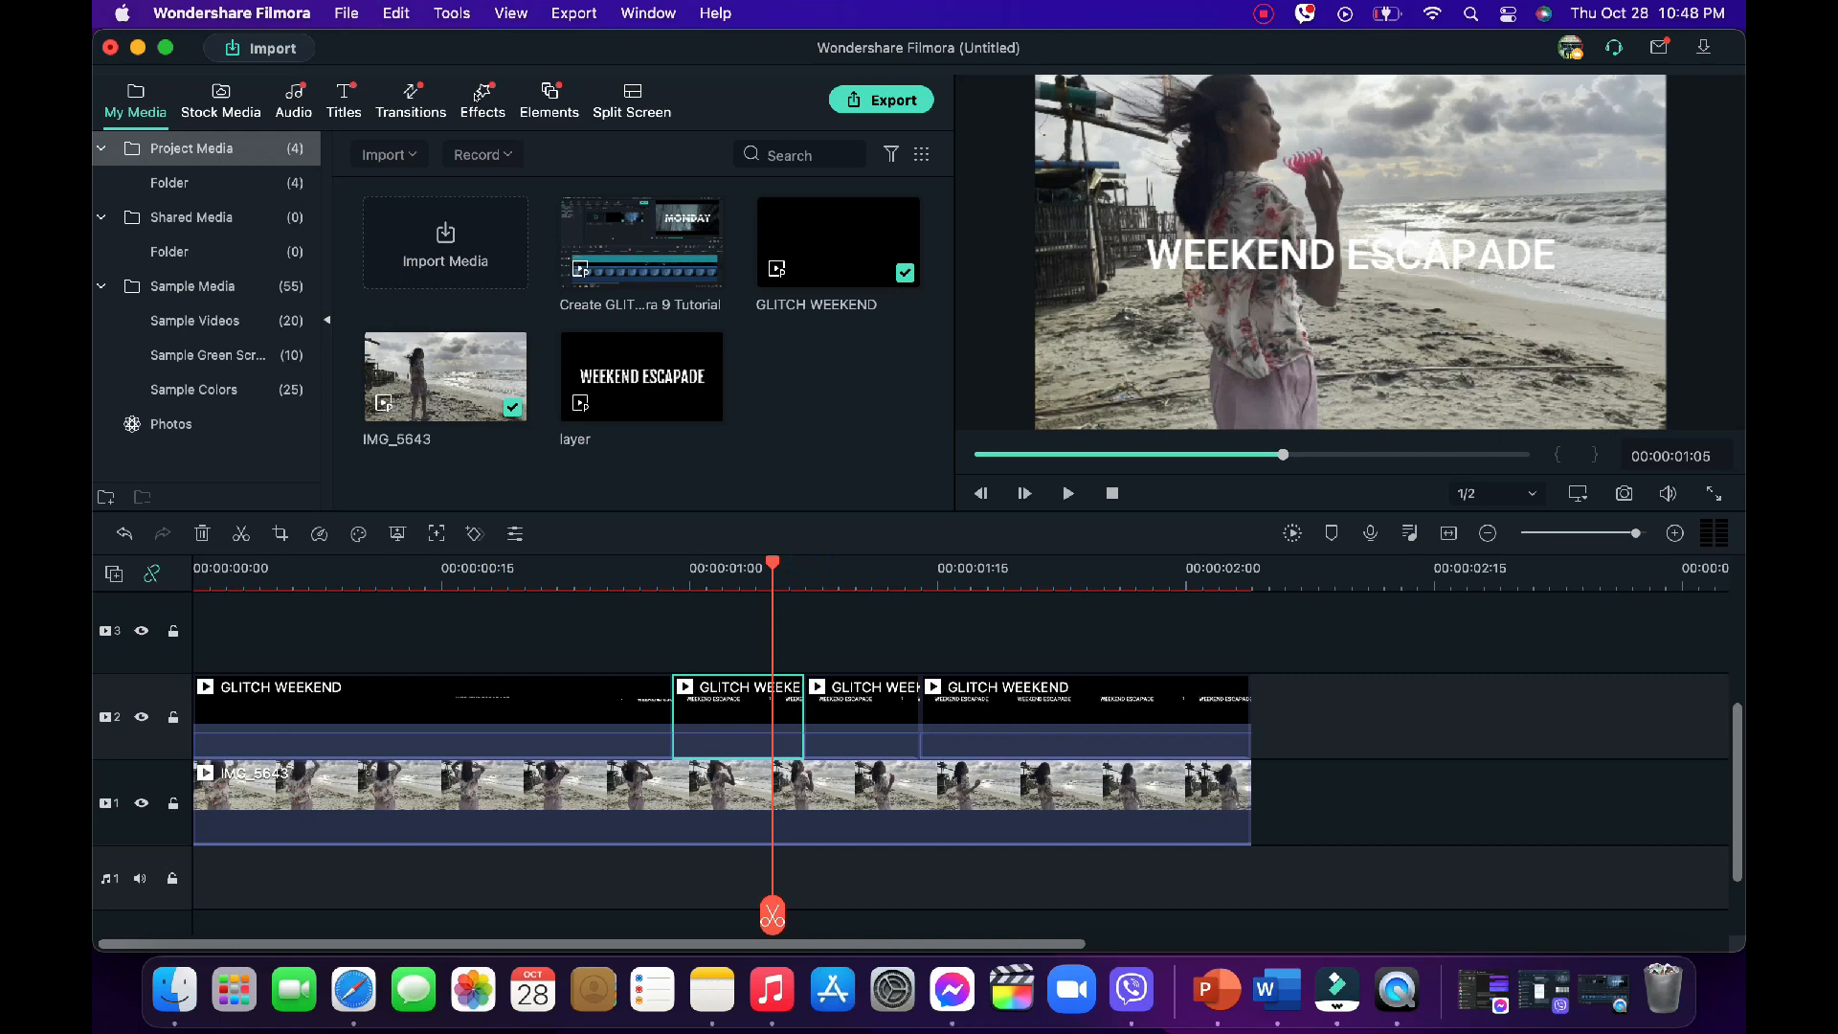
pyautogui.click(481, 96)
pyautogui.scroll(-5, 217, 394)
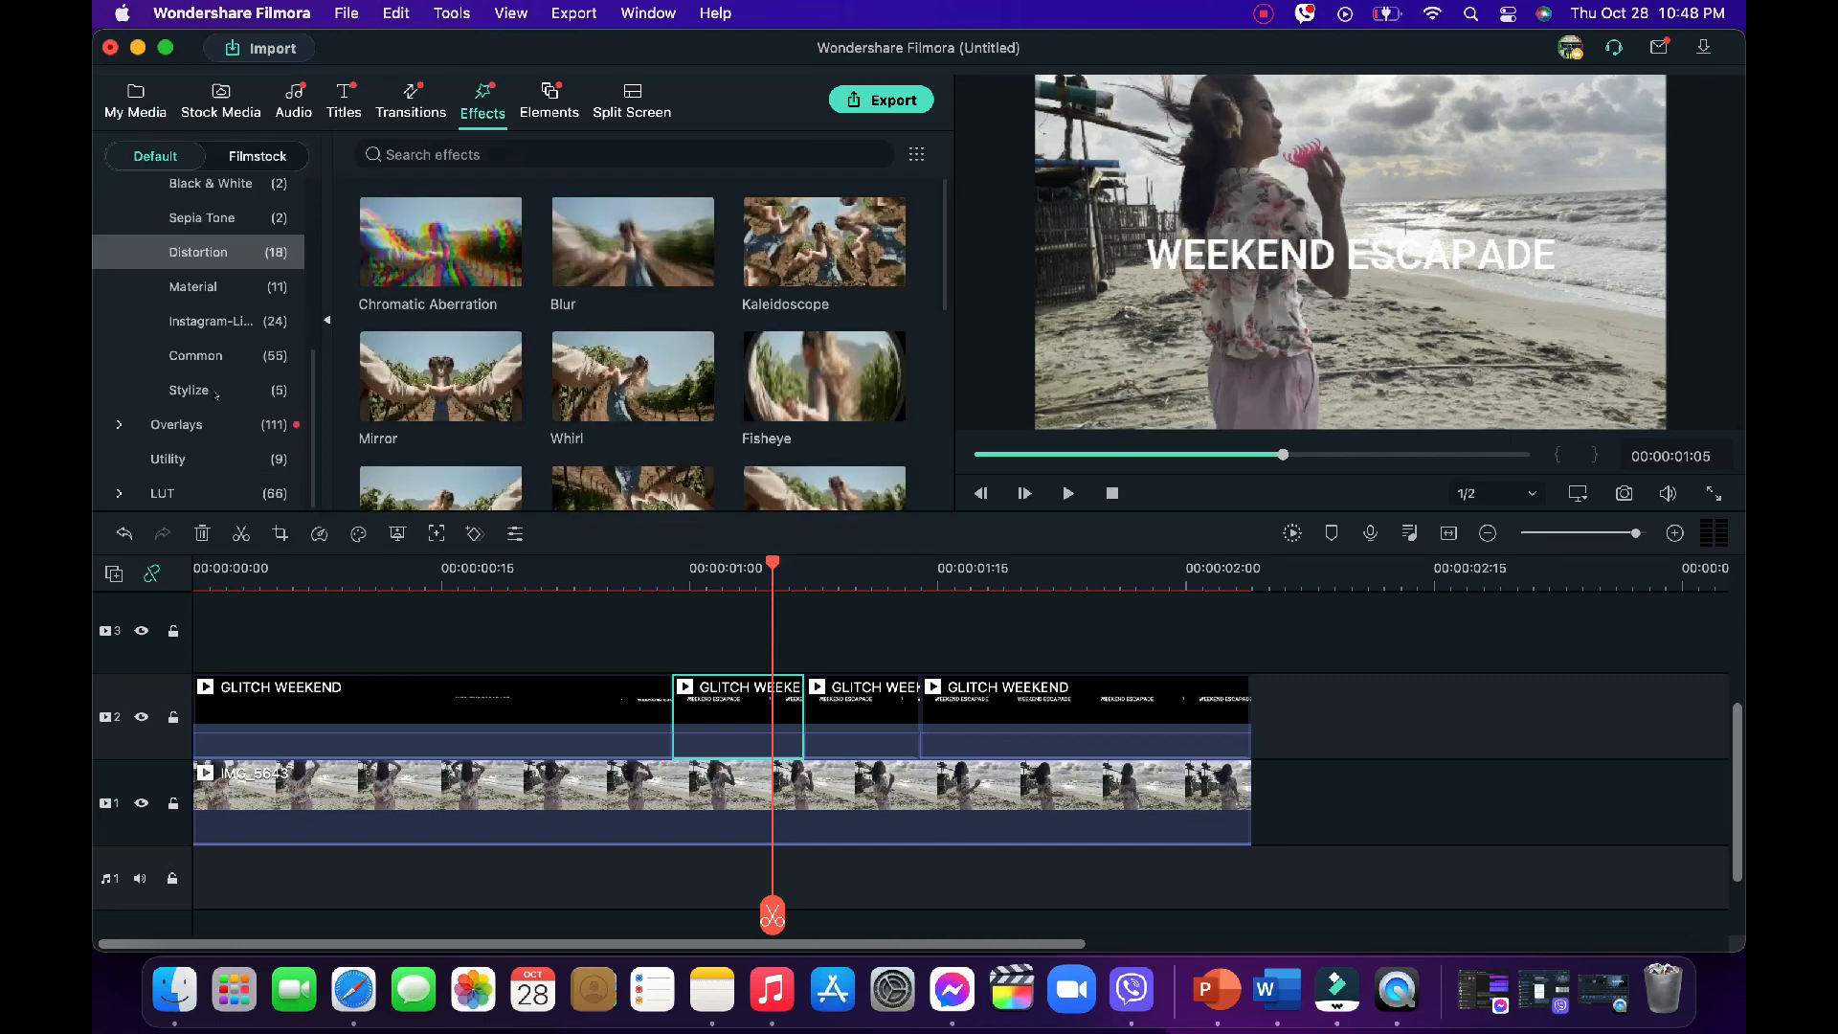
pyautogui.scroll(2, 217, 300)
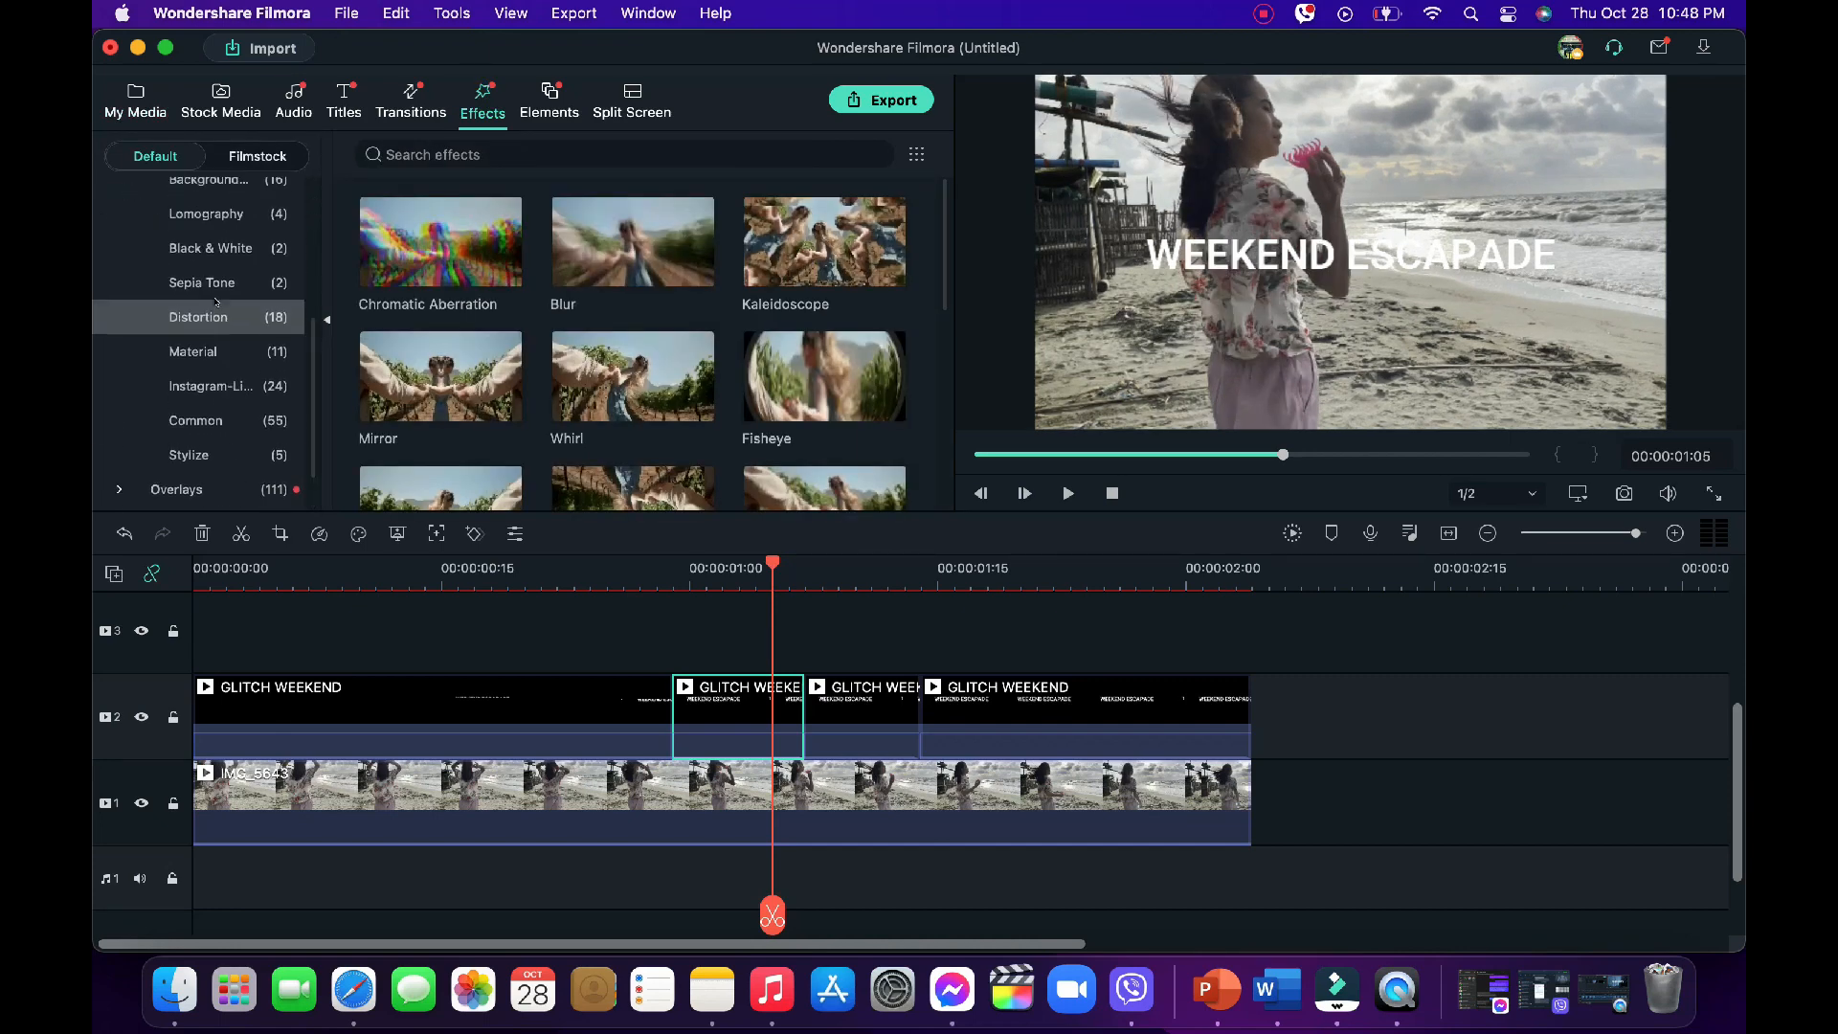
pyautogui.click(219, 318)
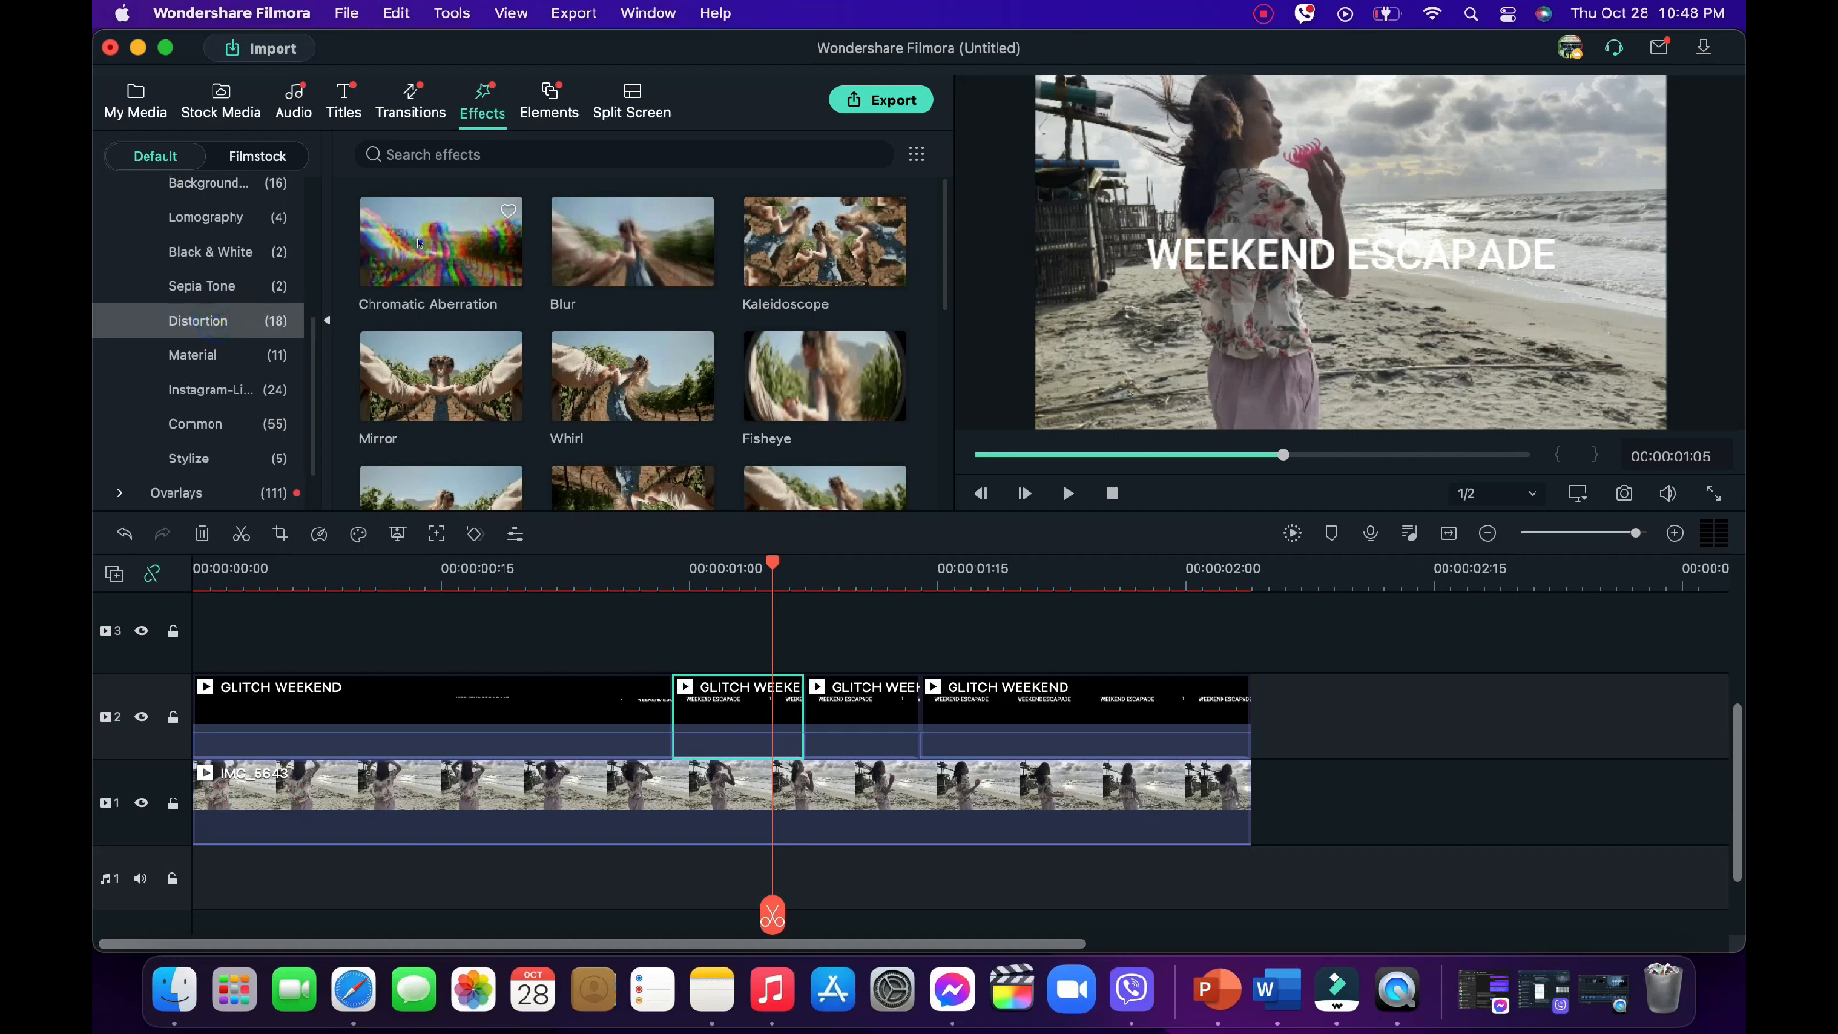
pyautogui.moveTo(421, 243); pyautogui.dragTo(463, 697)
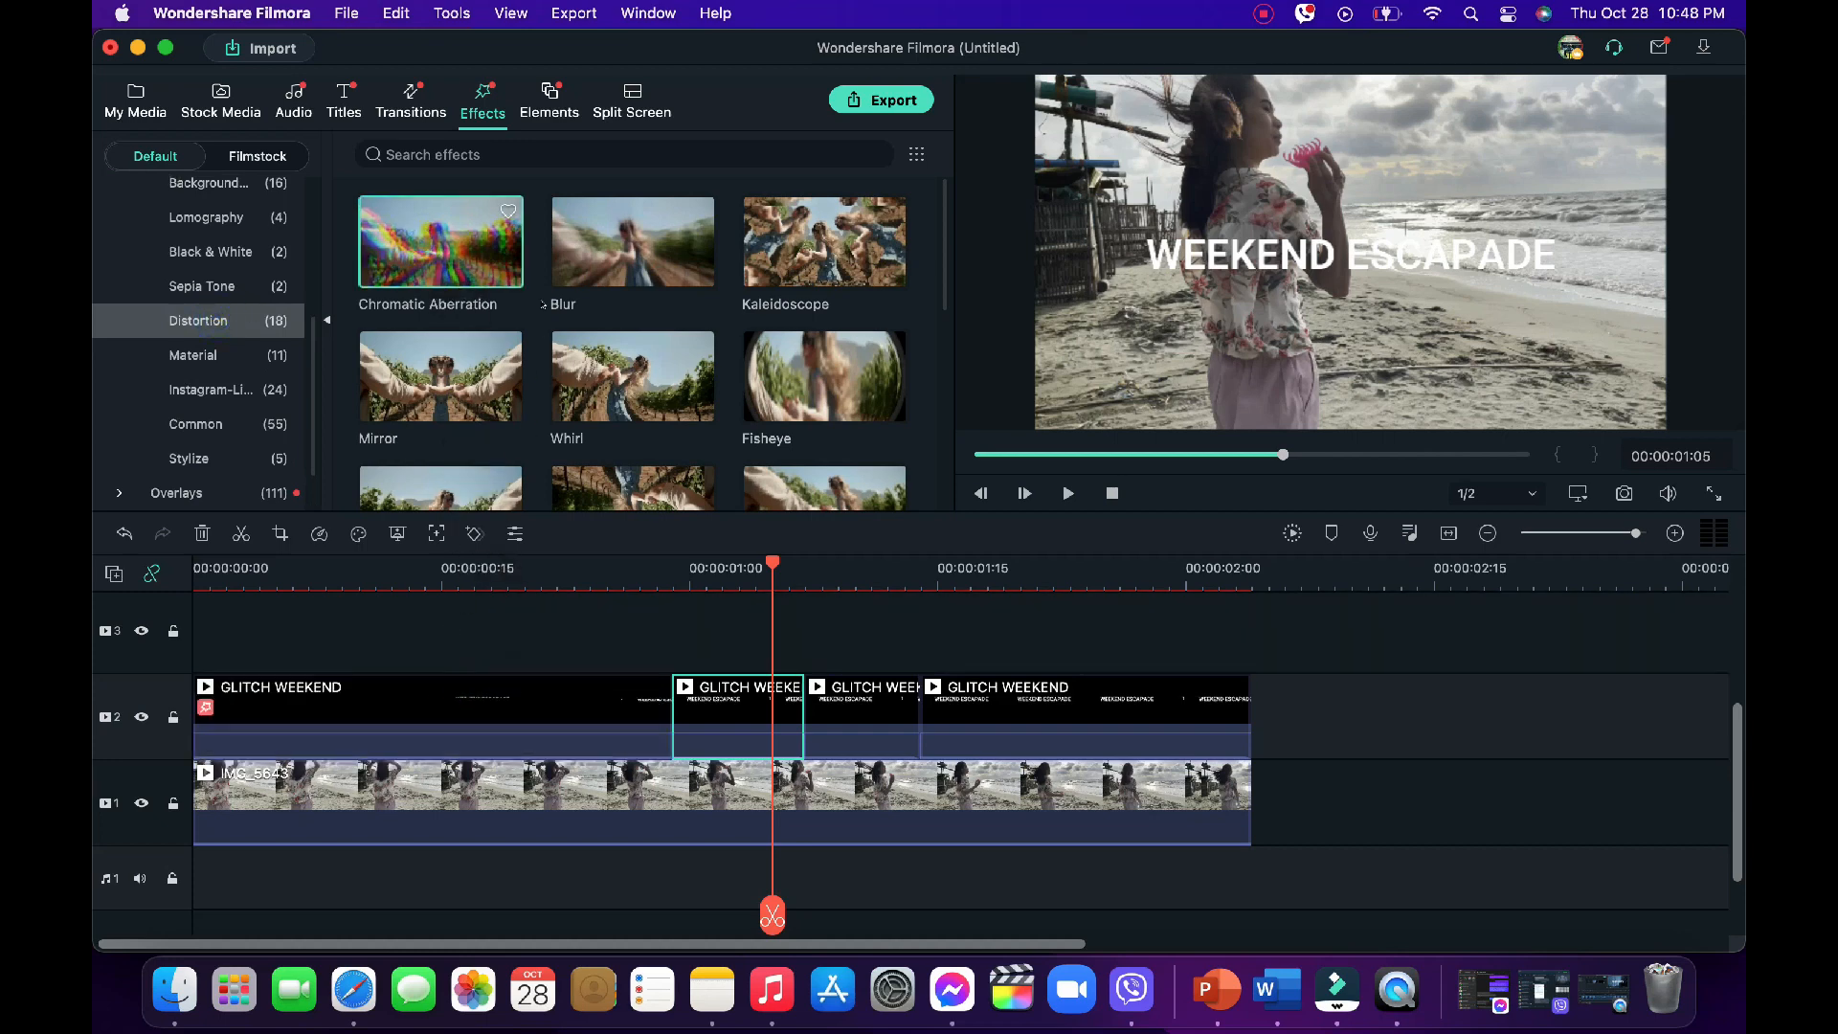
pyautogui.moveTo(462, 257); pyautogui.dragTo(726, 689)
pyautogui.moveTo(469, 244); pyautogui.dragTo(846, 663)
# - Browse the Distortion effects and apply Flip to the second and third GLITCH WEEKEND segments on track 2
pyautogui.scroll(-5, 632, 387)
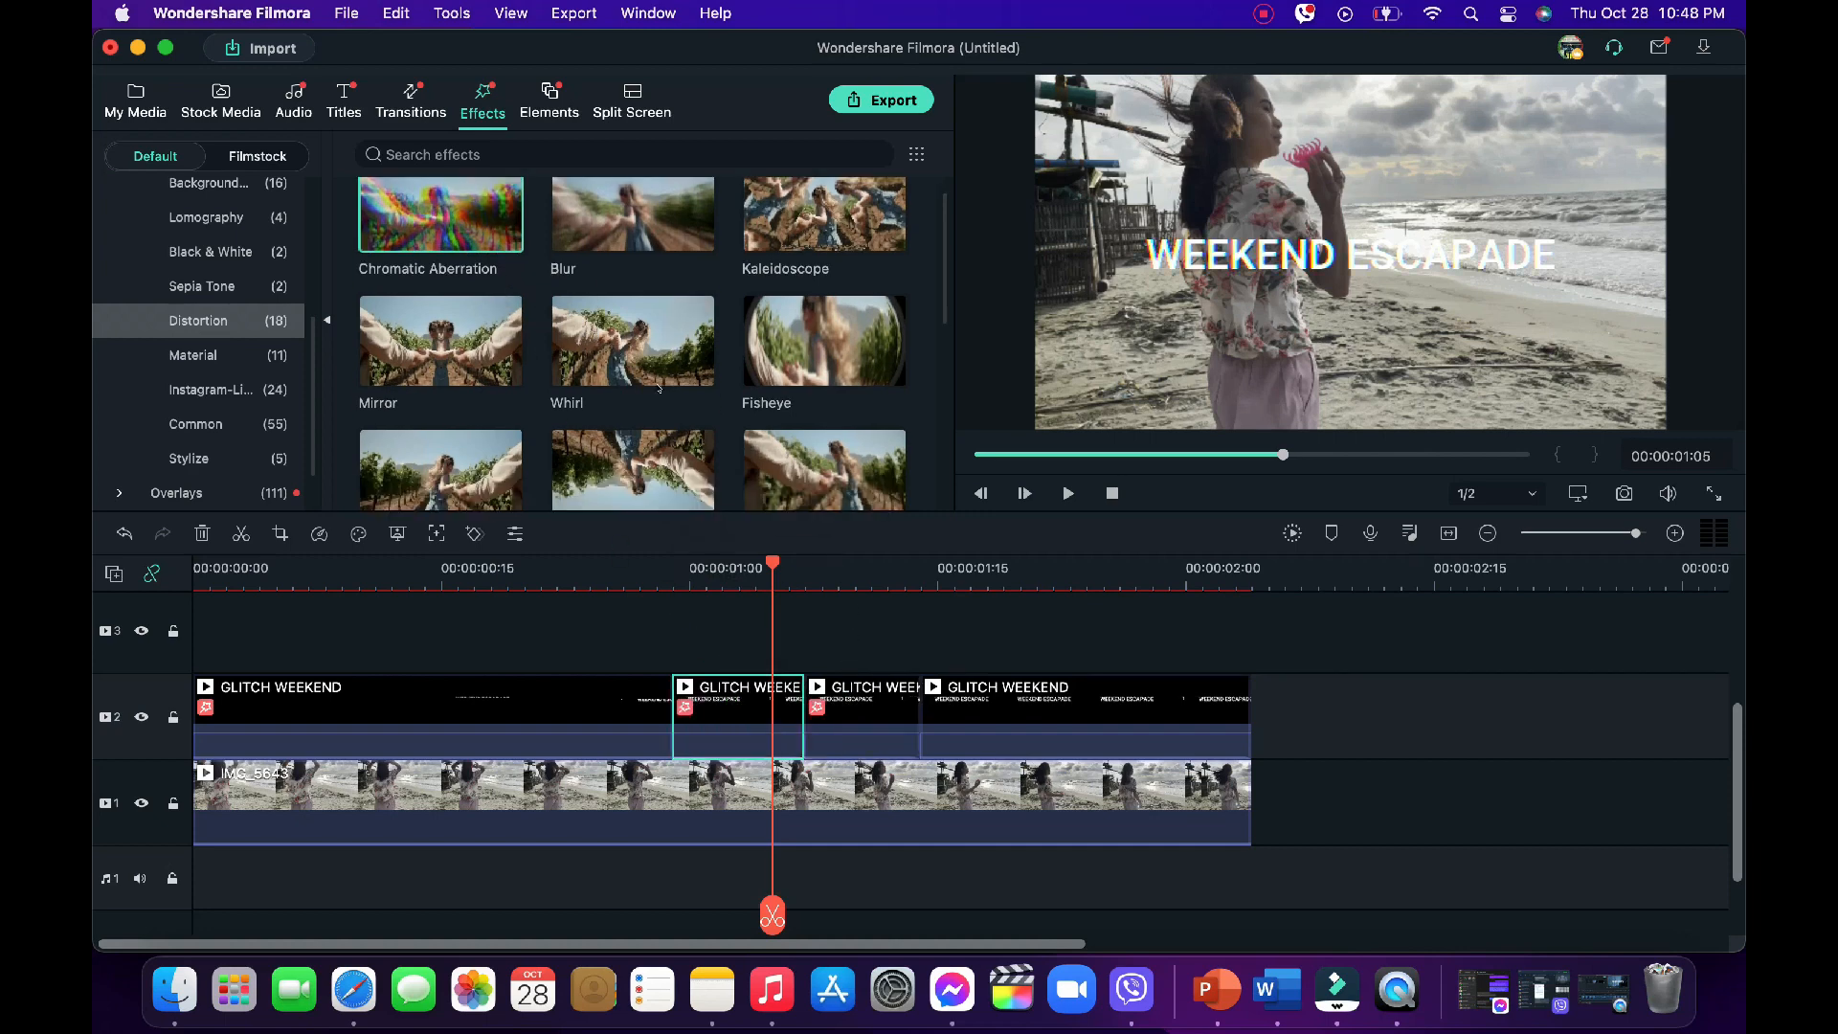
pyautogui.scroll(-5, 632, 387)
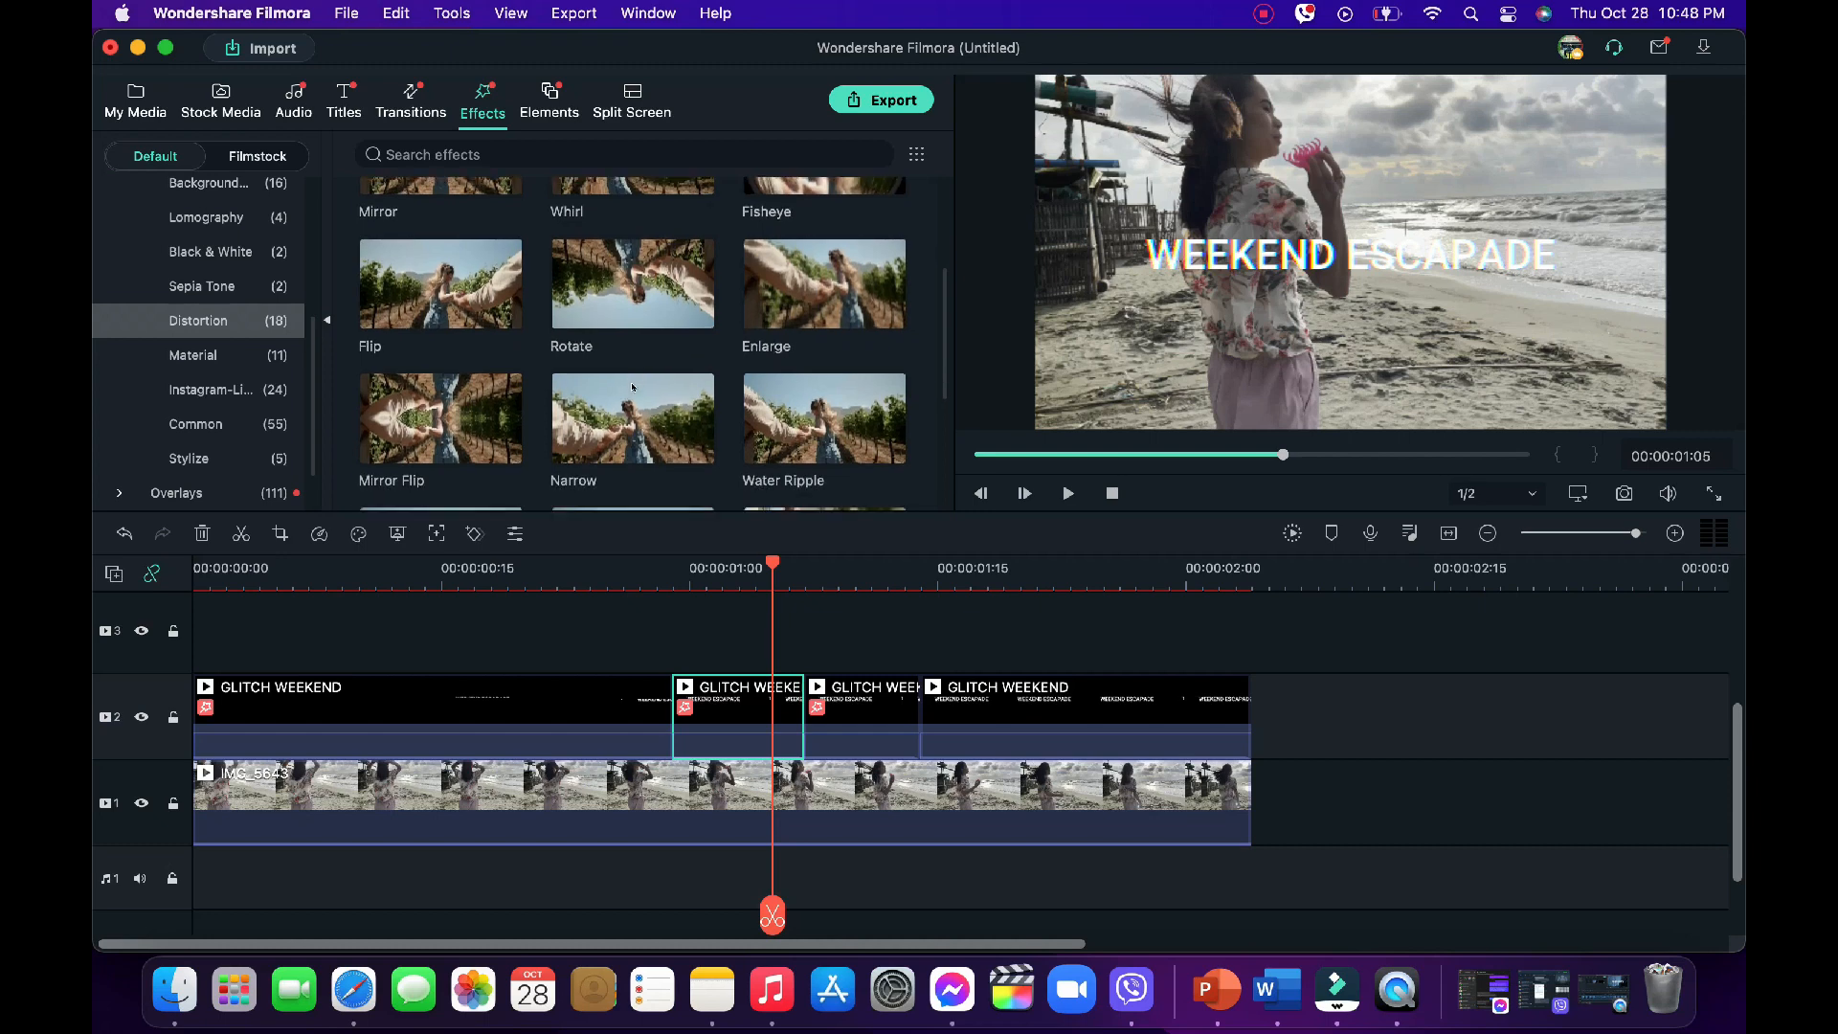
pyautogui.scroll(-3, 632, 387)
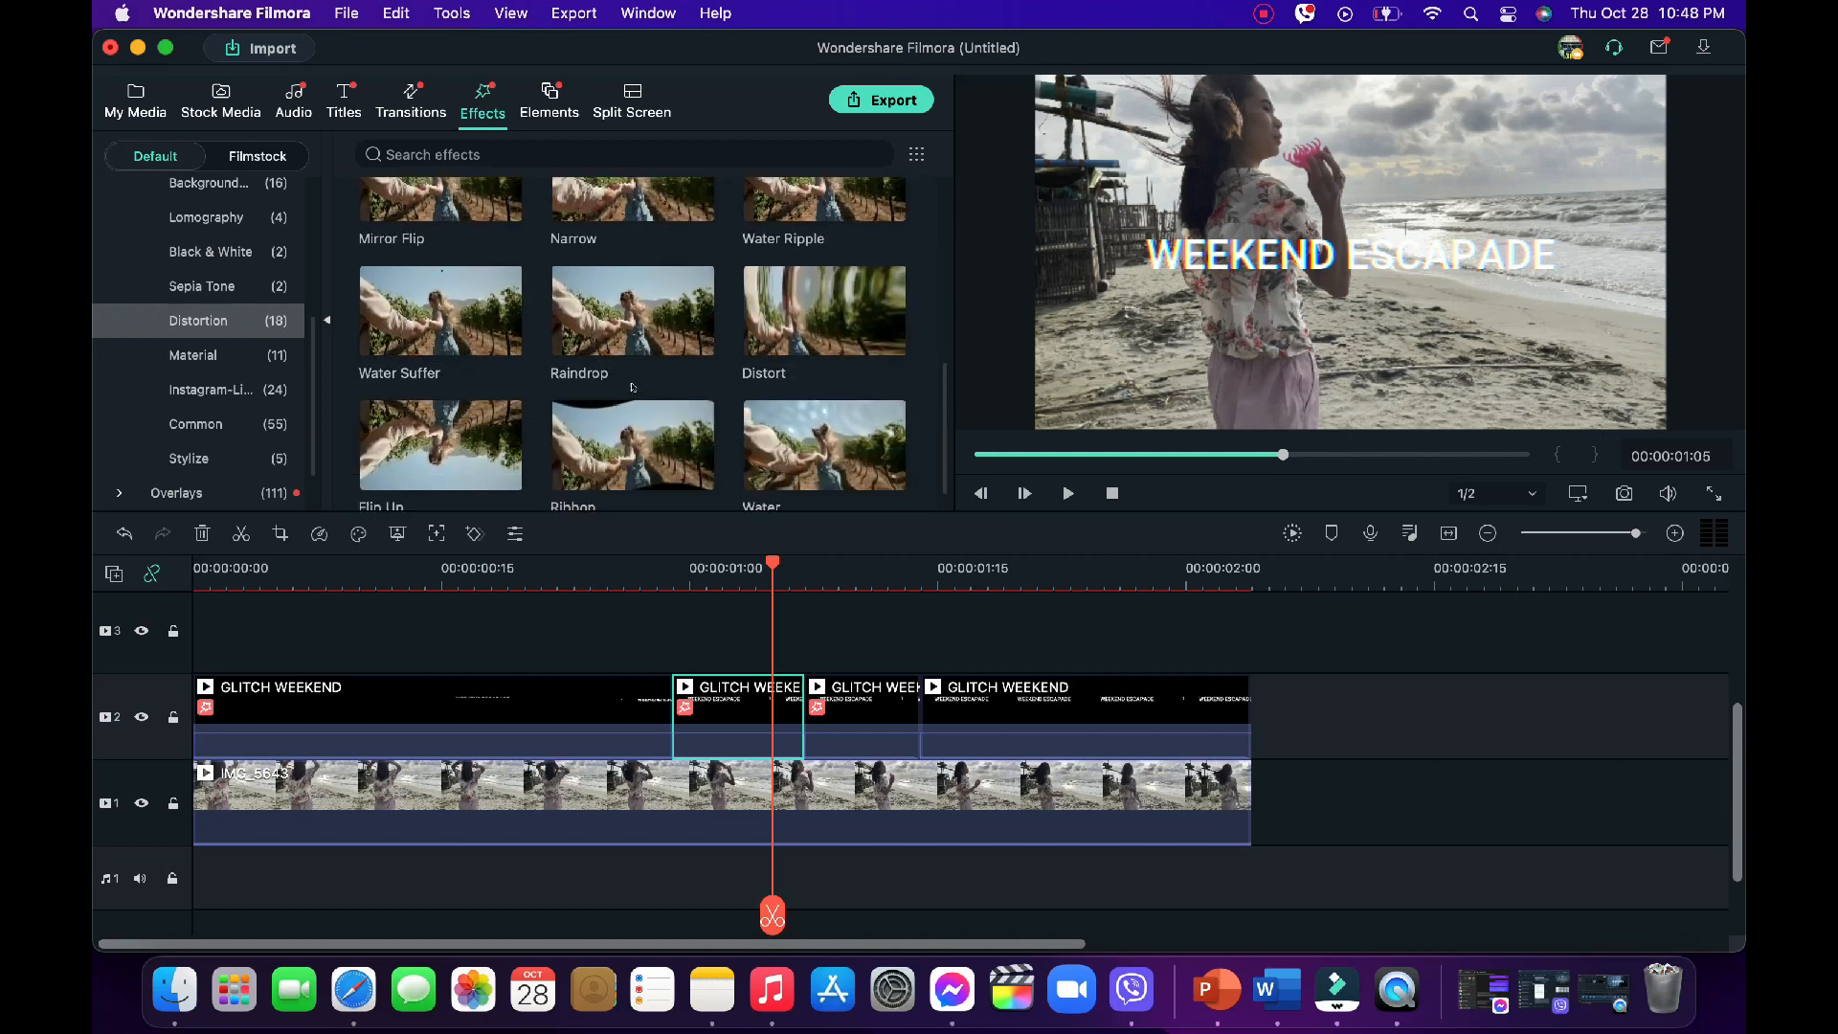
pyautogui.scroll(4, 498, 314)
pyautogui.scroll(2, 448, 266)
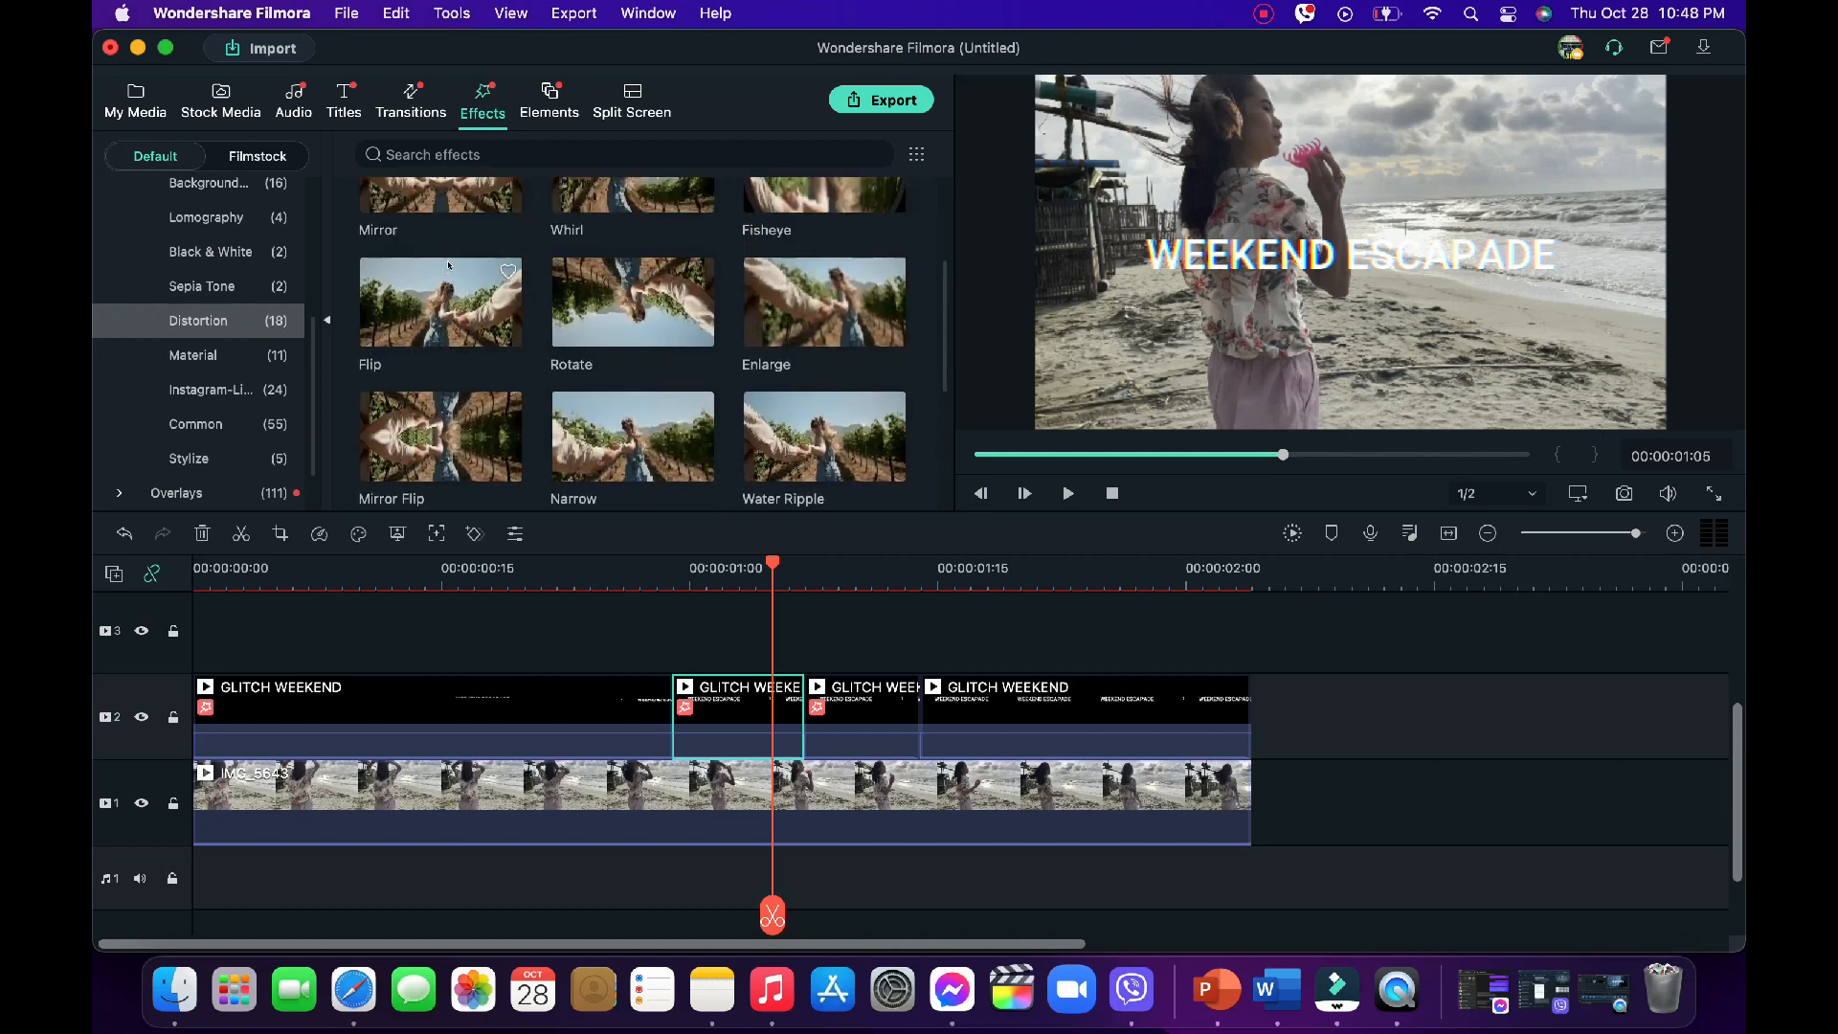
pyautogui.click(433, 297)
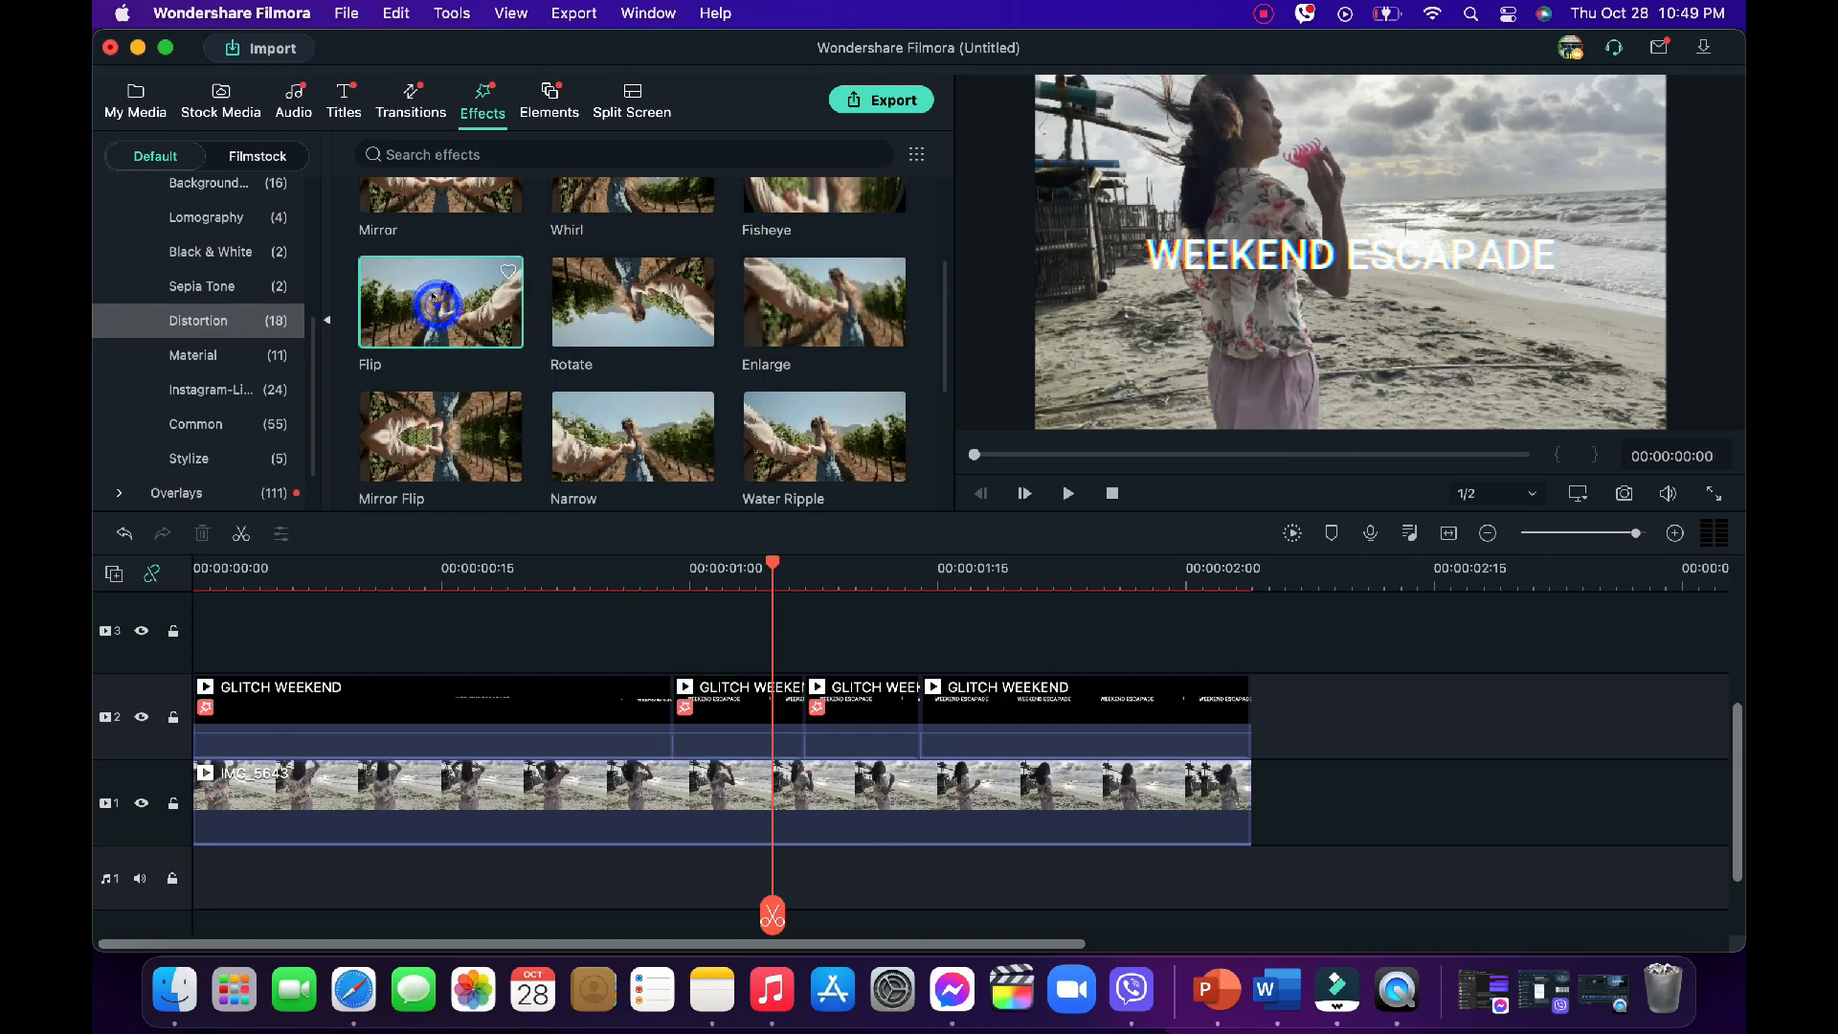
pyautogui.moveTo(434, 298); pyautogui.dragTo(703, 563)
pyautogui.moveTo(447, 308); pyautogui.dragTo(865, 723)
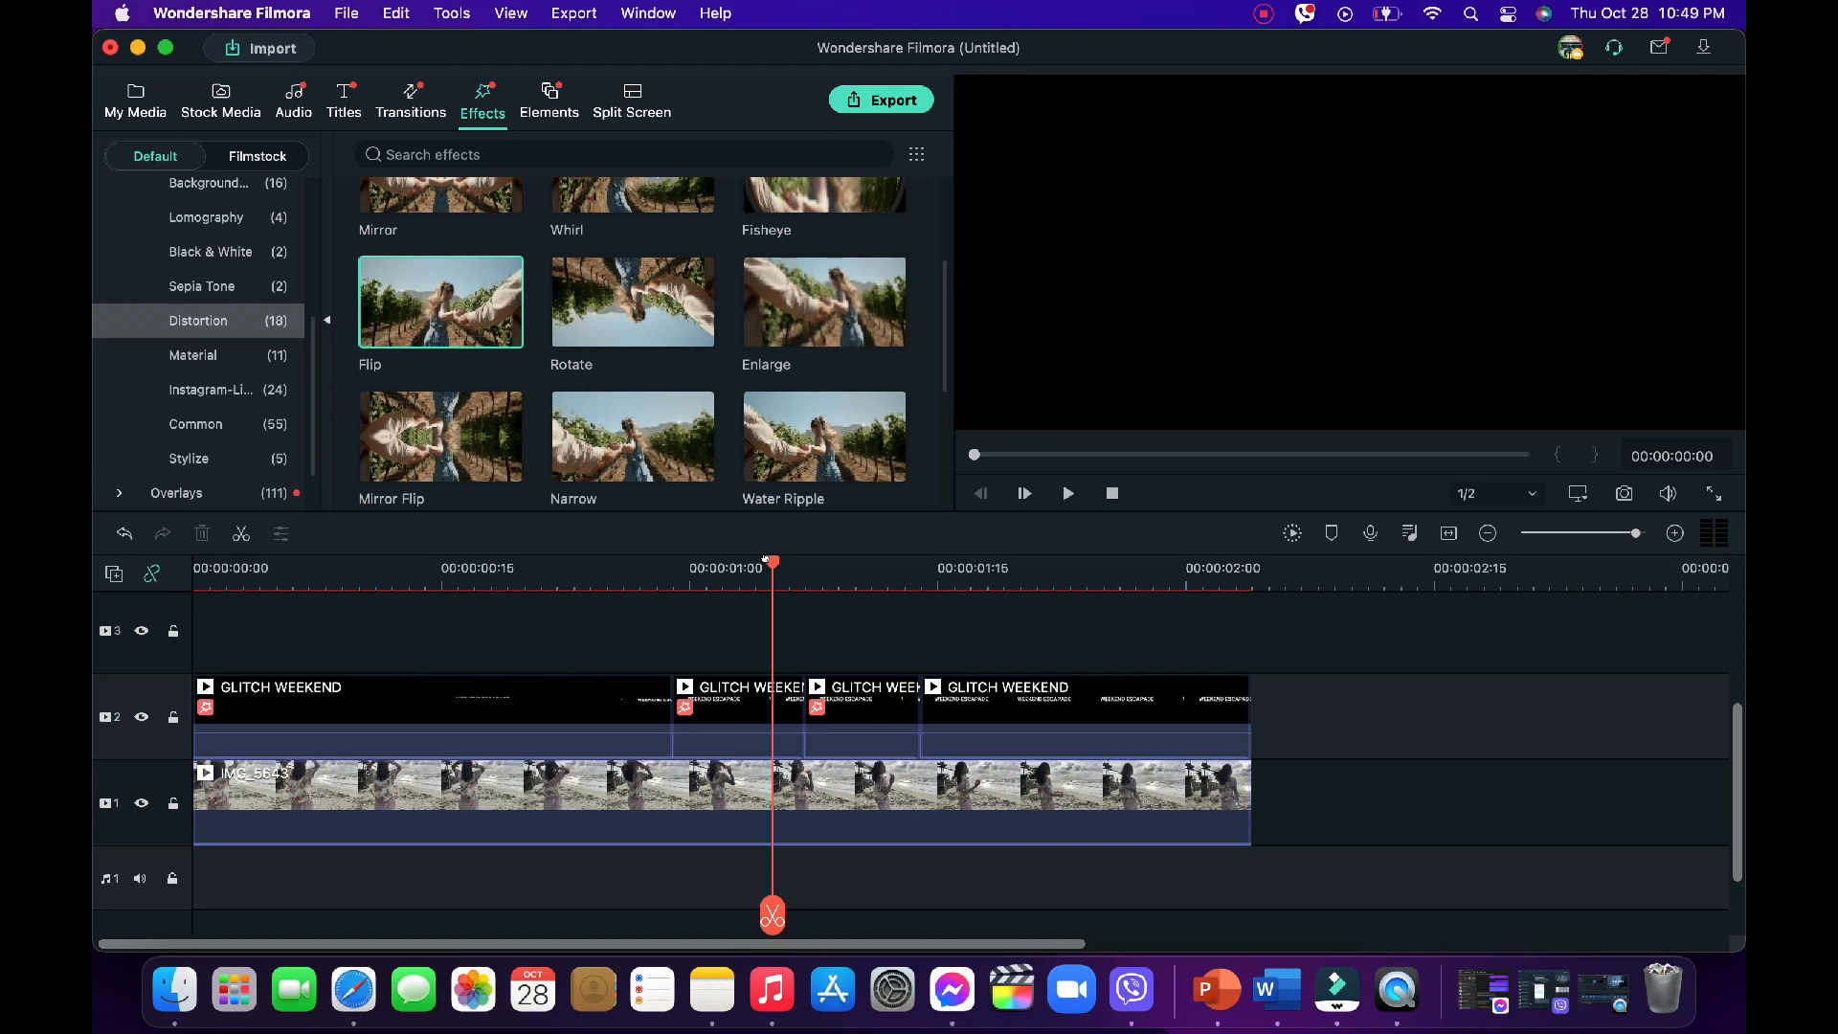
# - Play the composite from the start to review the effects, then move the playhead back to 00:00:00:29
pyautogui.moveTo(765, 558); pyautogui.dragTo(127, 594)
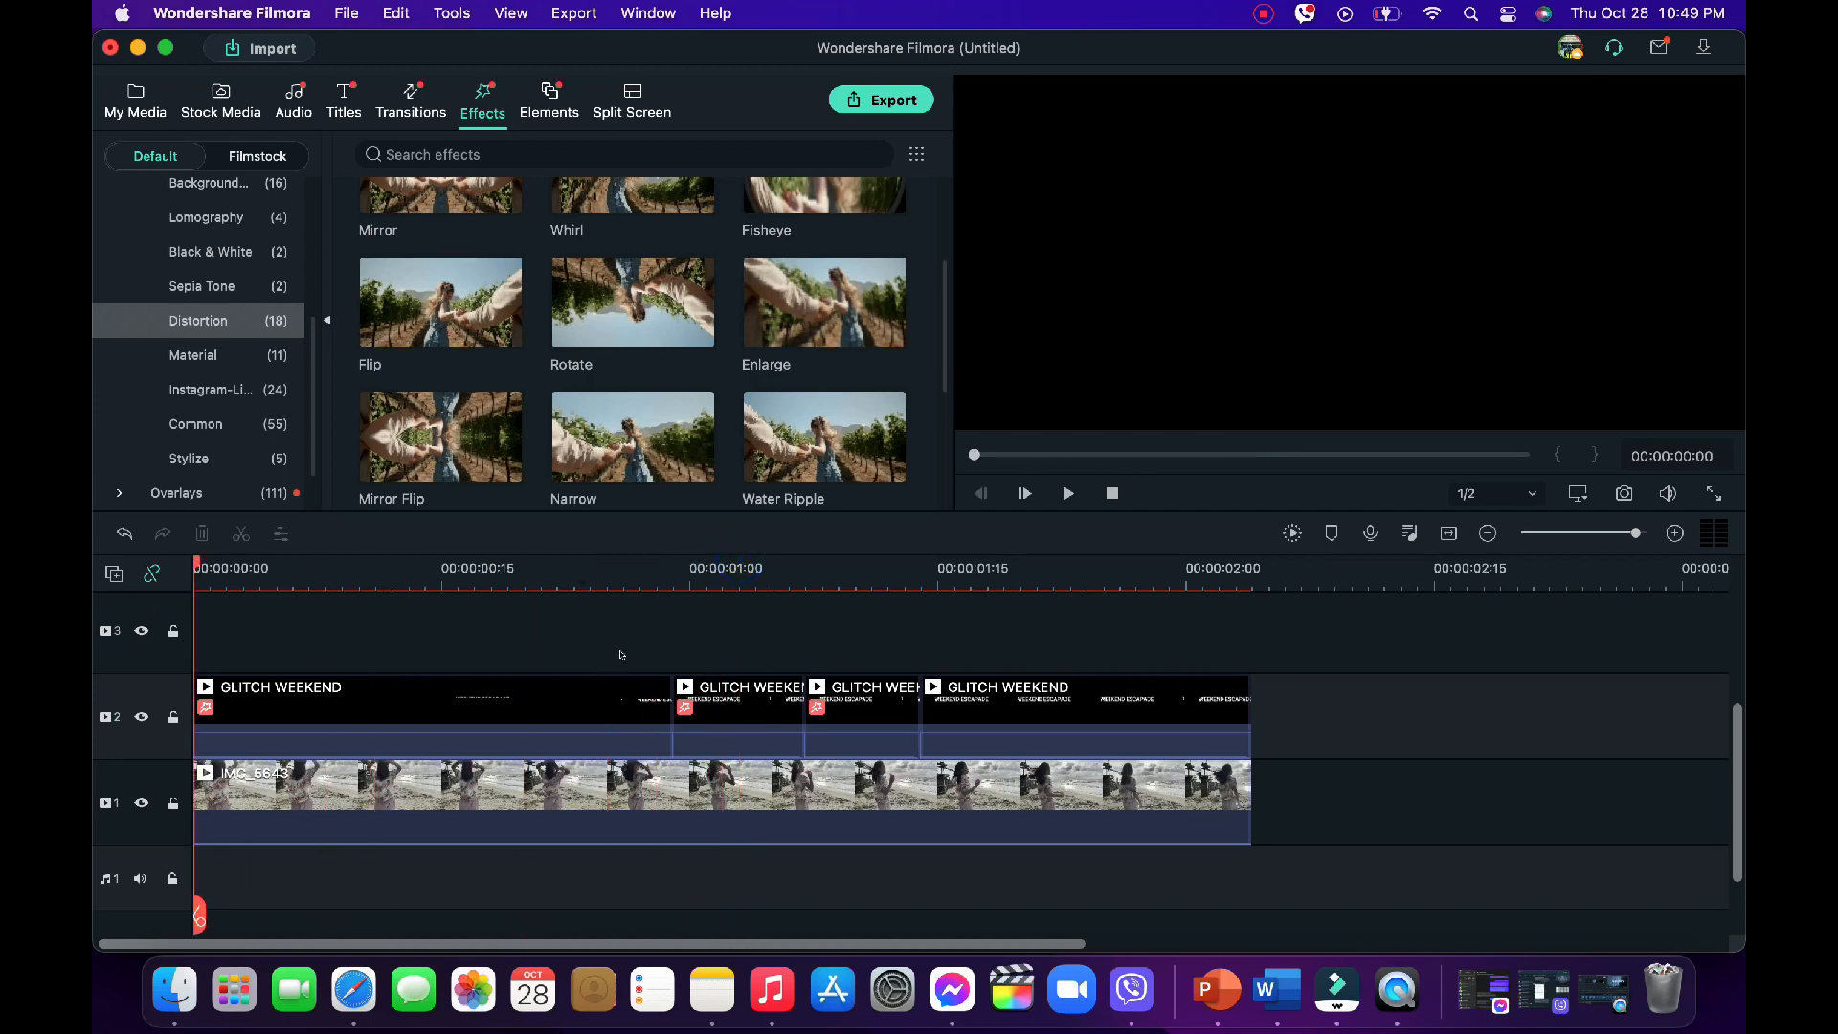
pyautogui.press('space')
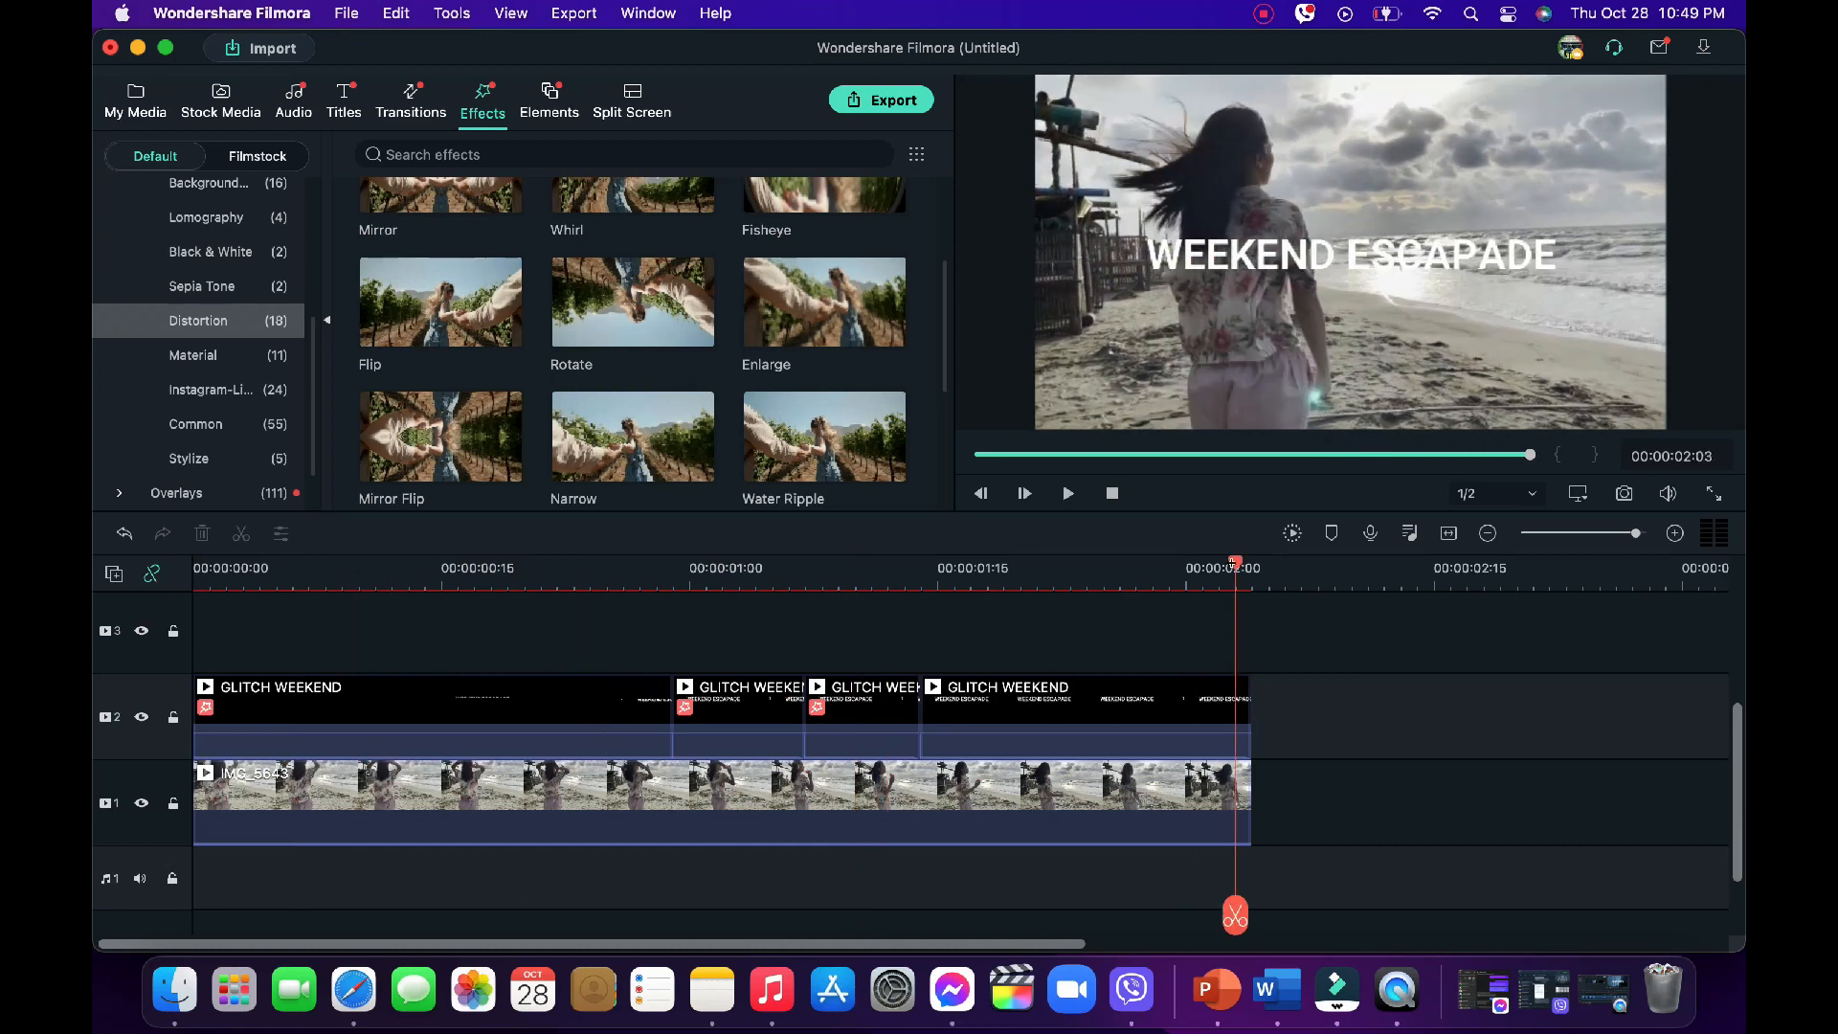
pyautogui.moveTo(1234, 565); pyautogui.dragTo(673, 593)
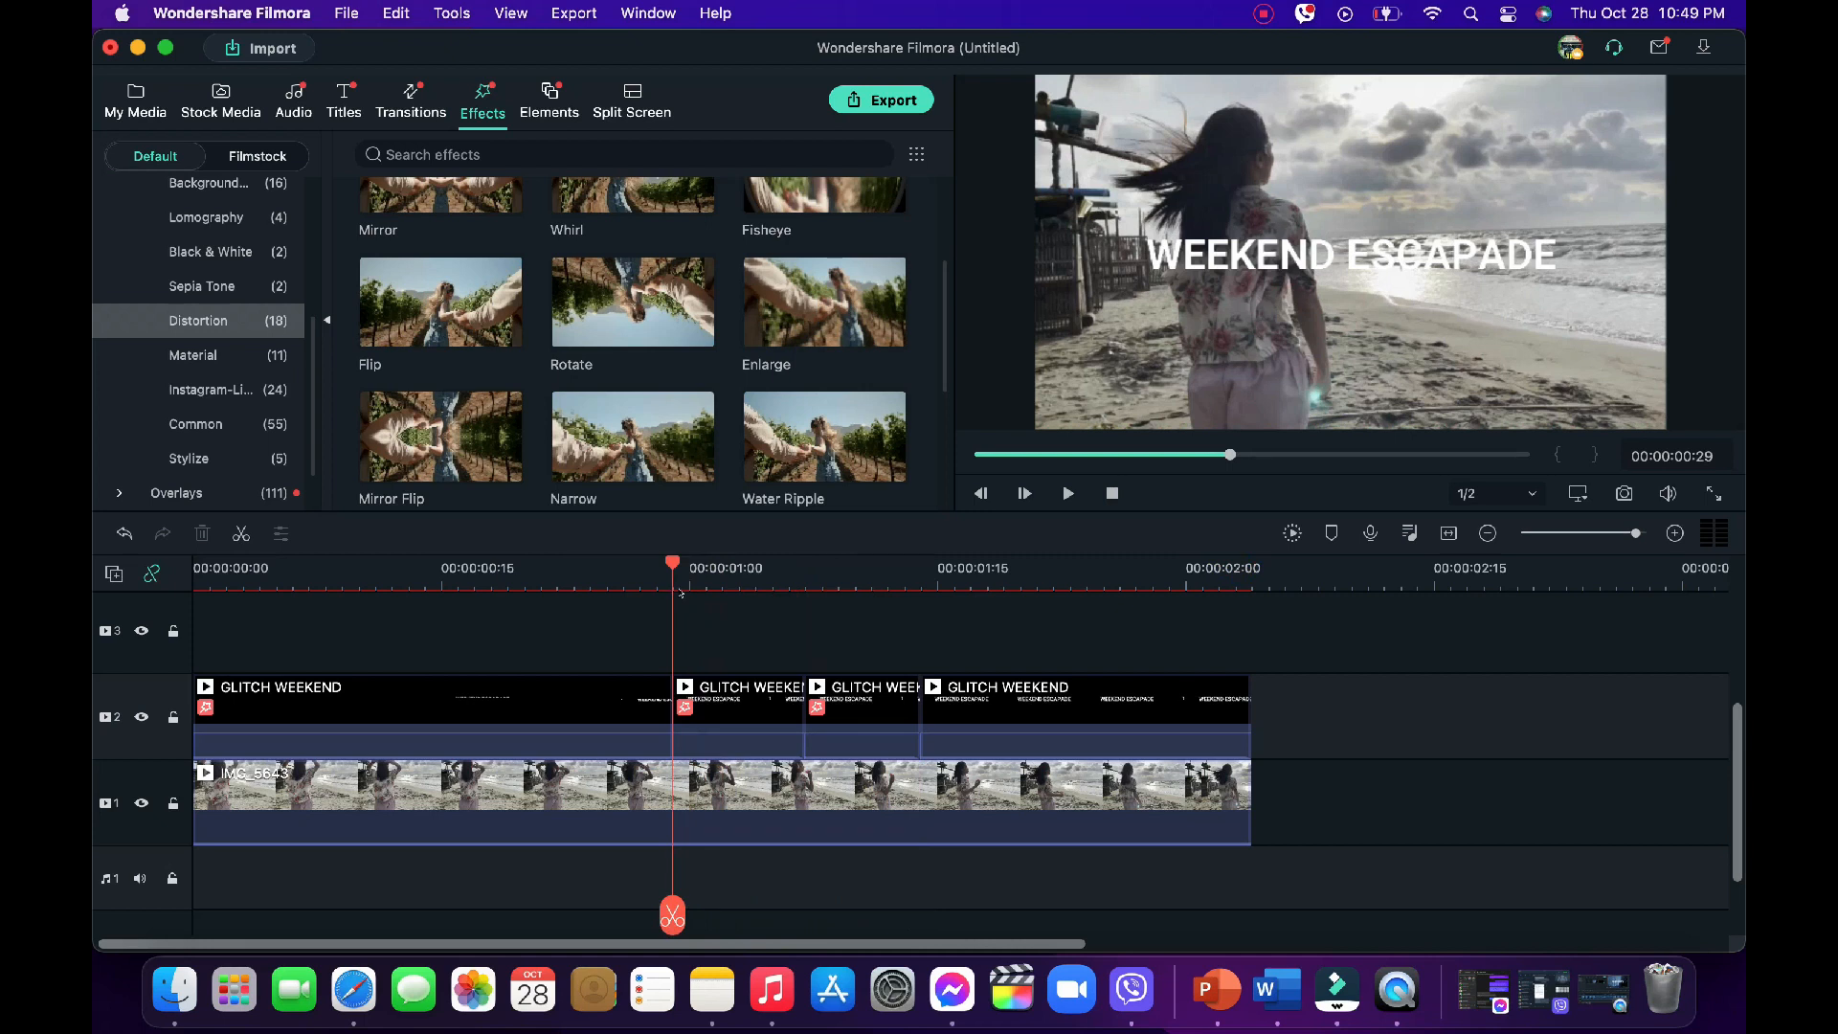